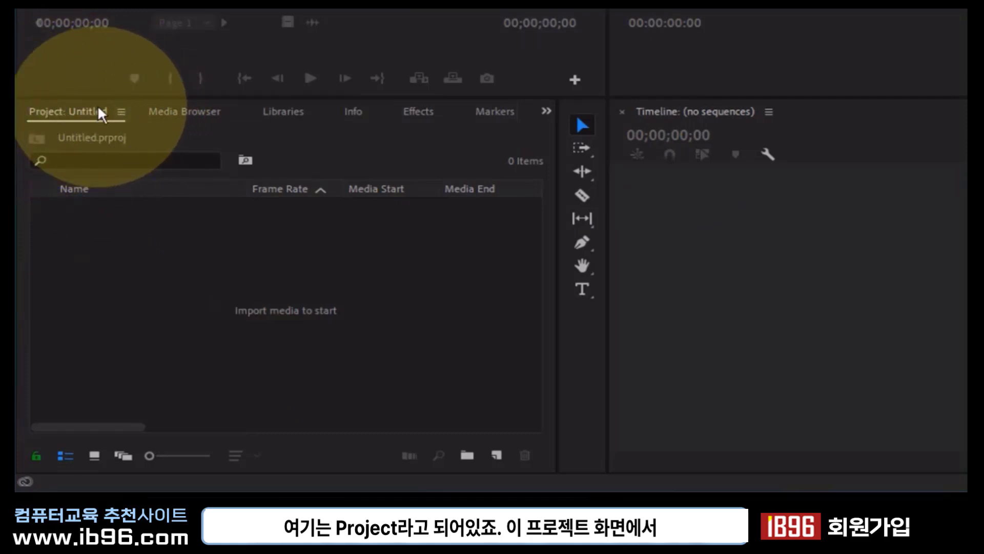
Import the video 20190103_165037.mp4 into the empty project from the Project panel.
right_click(216, 266)
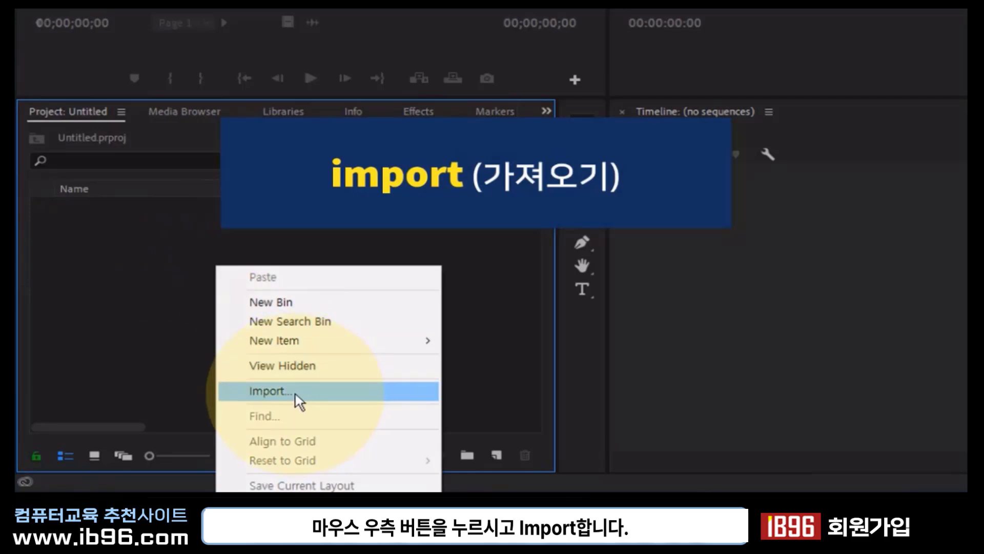
click(78, 269)
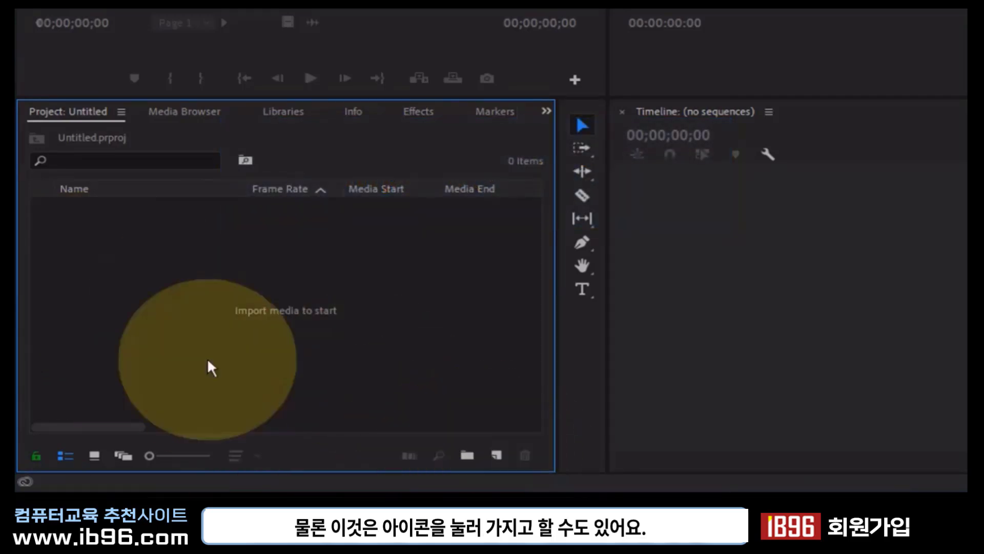
right_click(100, 224)
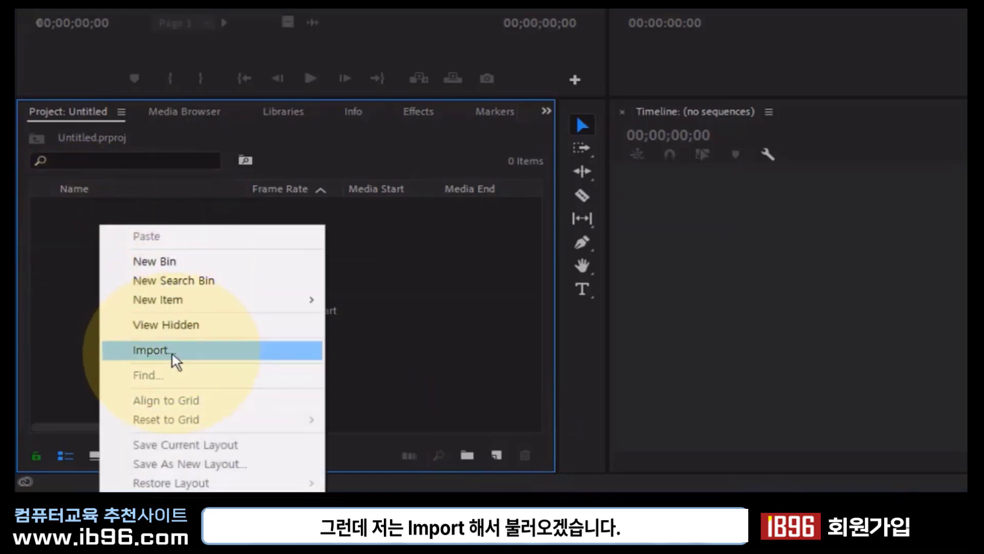
click(175, 354)
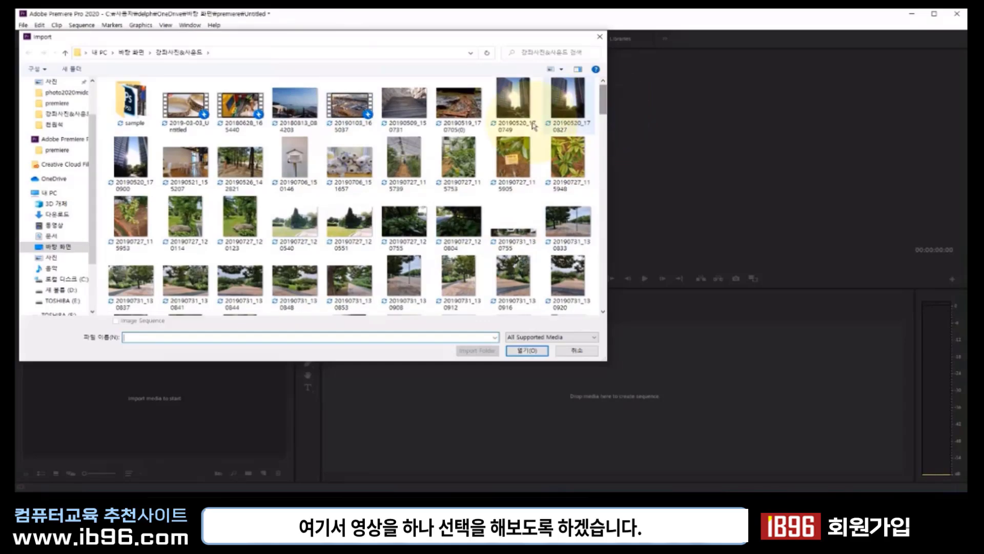
click(352, 108)
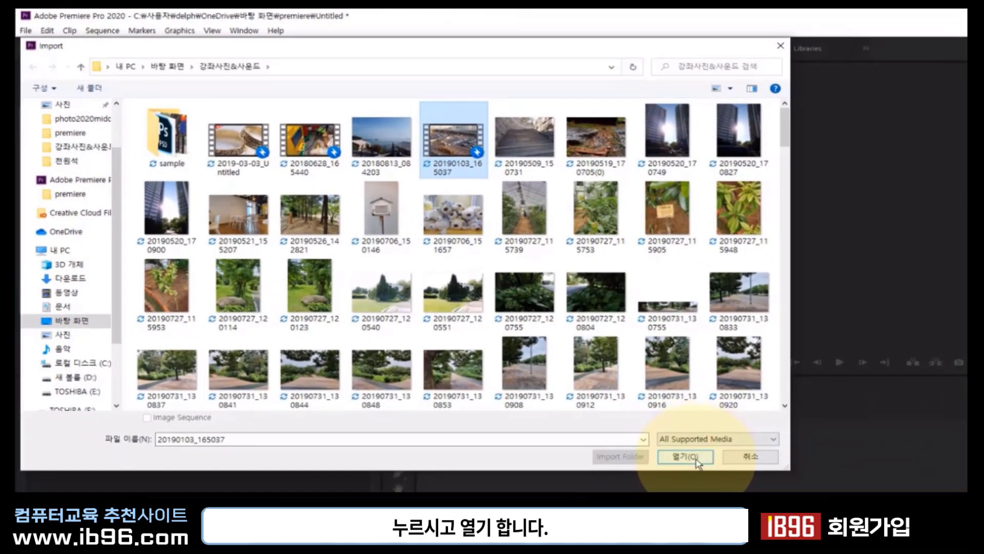
click(697, 461)
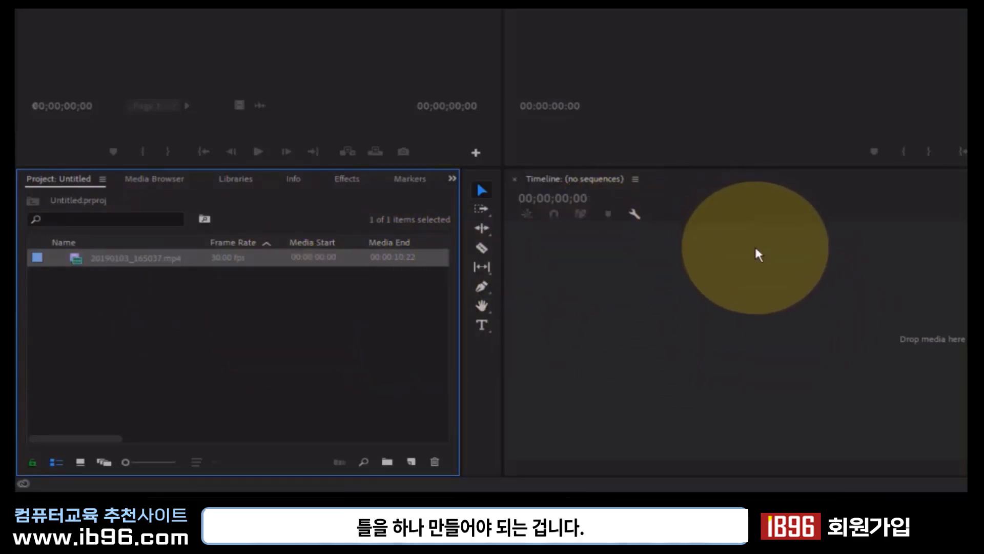
right_click(292, 305)
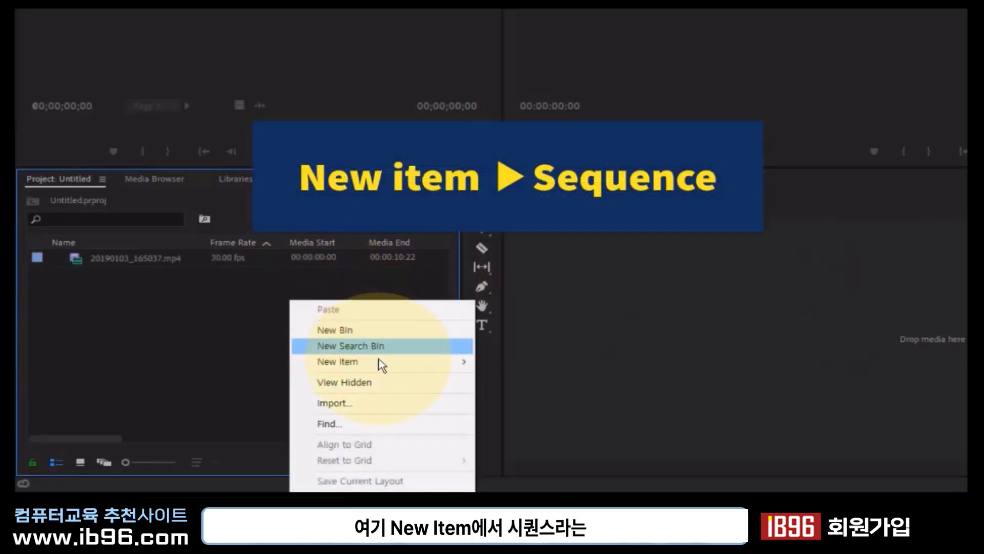
mouse_move(380, 362)
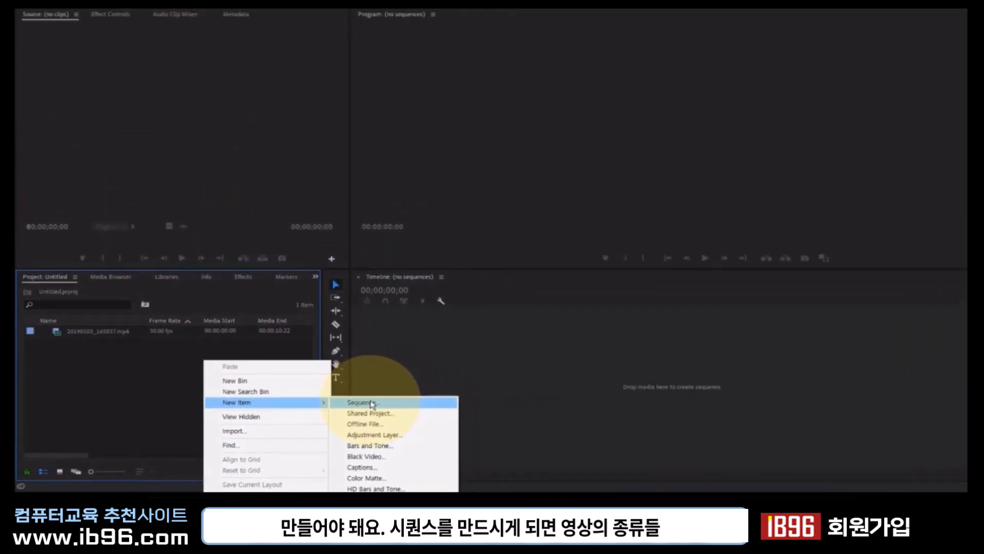
click(373, 404)
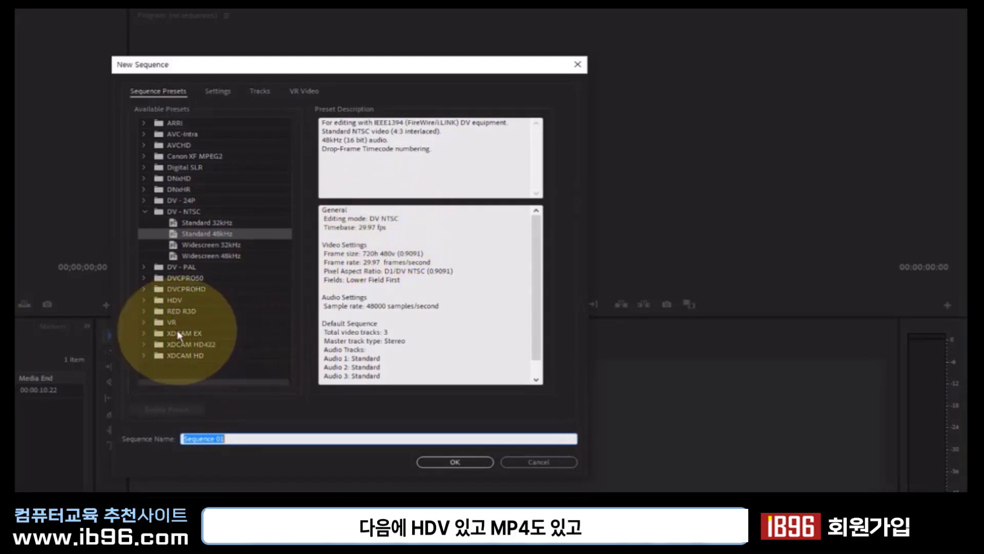
click(174, 304)
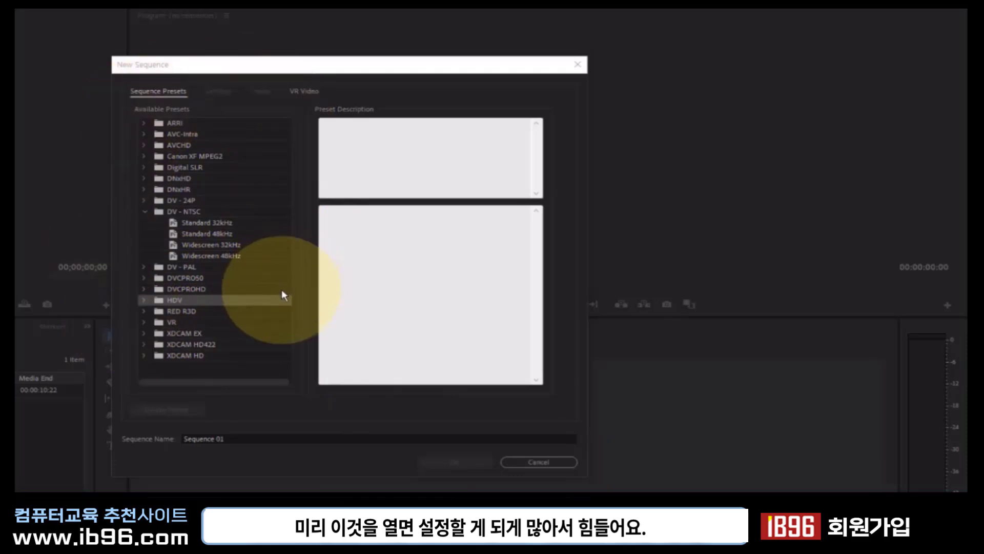
click(208, 222)
click(211, 93)
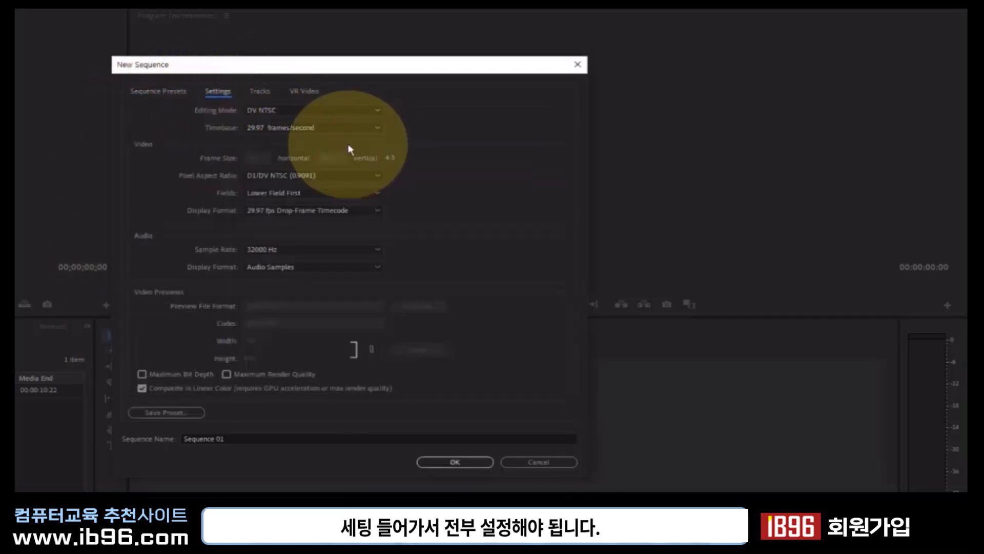
click(559, 466)
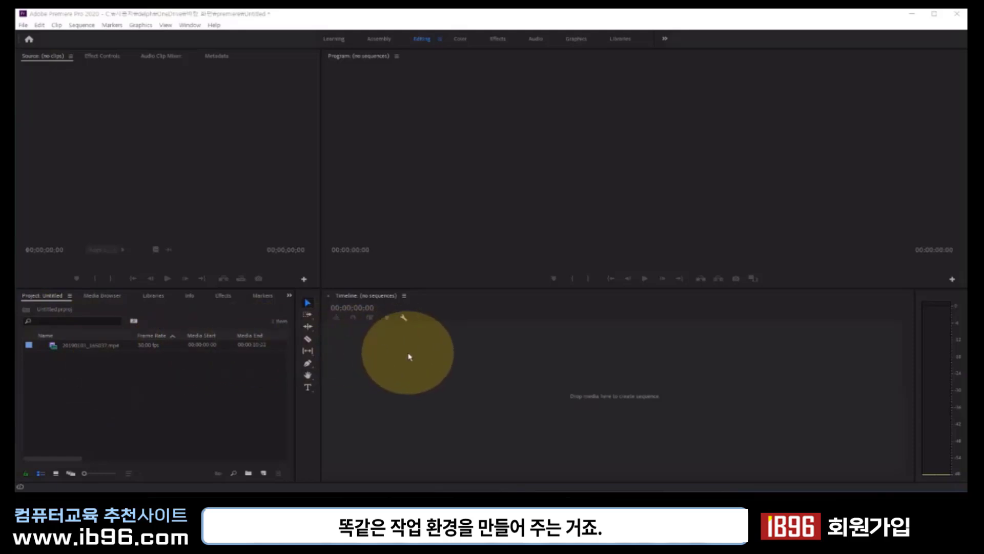
Drop 20190103_165037.mp4 onto the Timeline to create a matching 30 fps 20190103_165037 sequence.
click(72, 347)
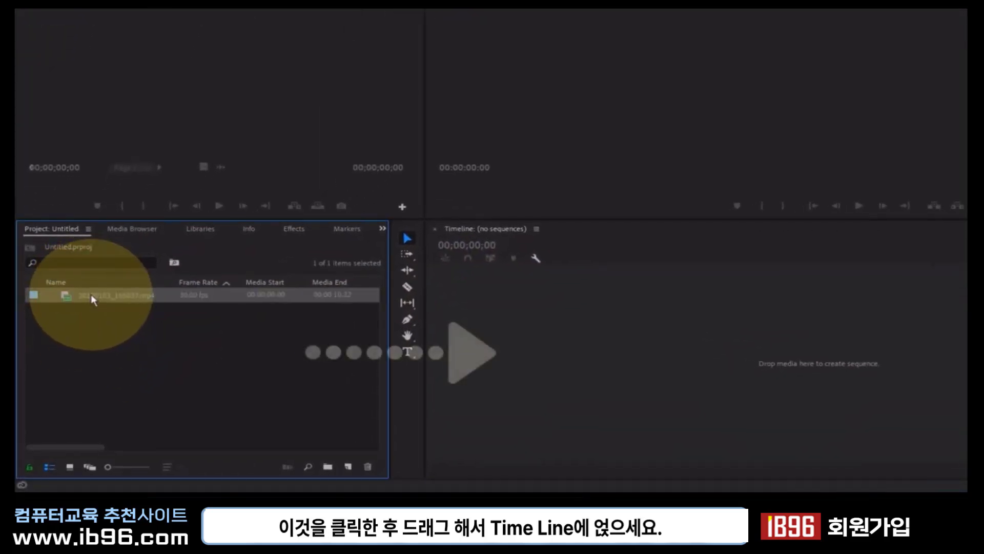
mouse_move(91, 296)
mouse_down()
mouse_move(453, 388)
mouse_move(543, 344)
mouse_up()
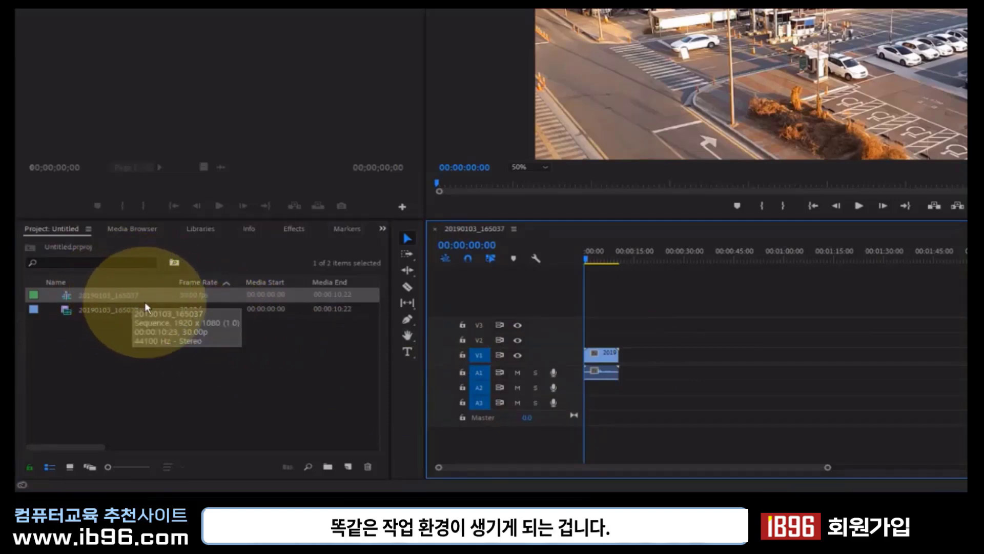
click(108, 310)
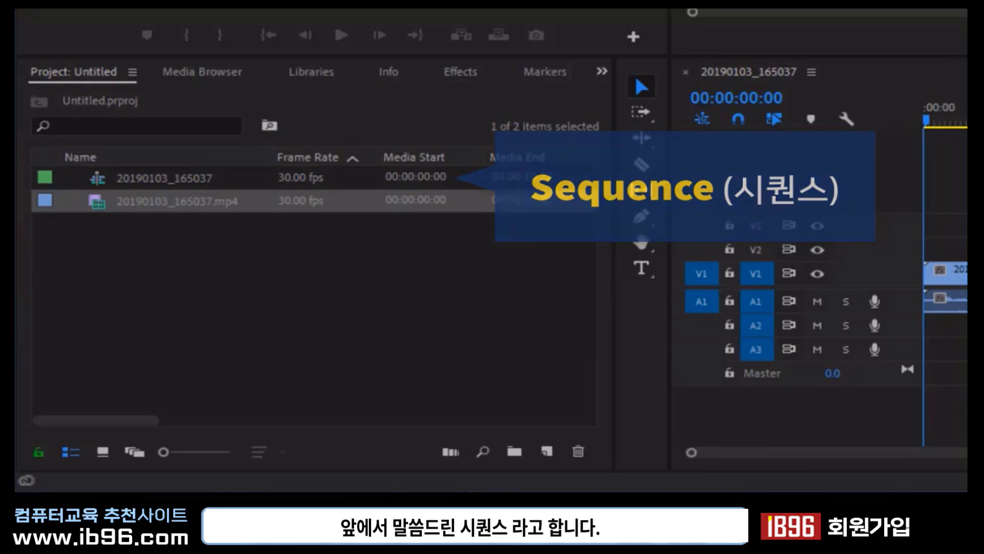
drag(136, 249, 87, 285)
drag(152, 279, 378, 290)
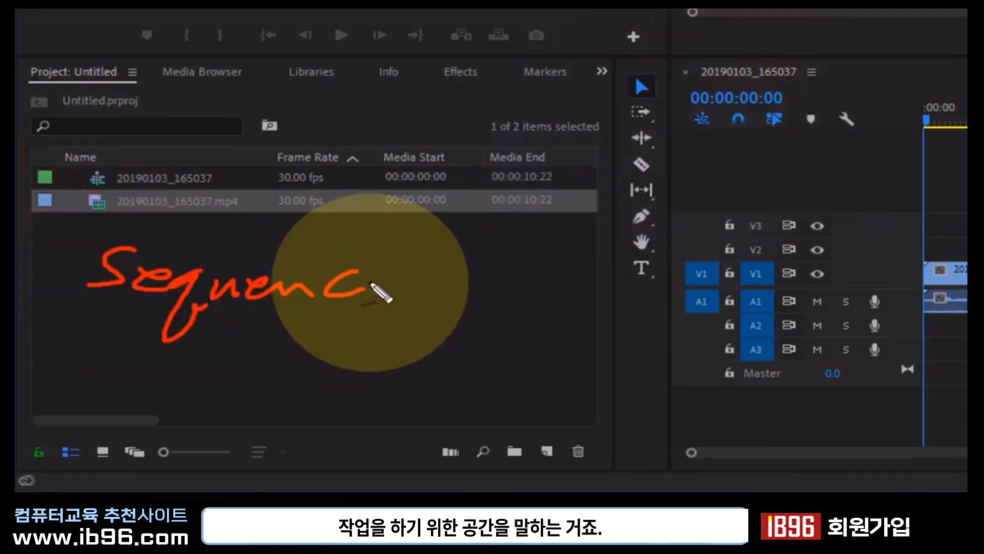
drag(287, 323, 325, 328)
drag(56, 363, 364, 357)
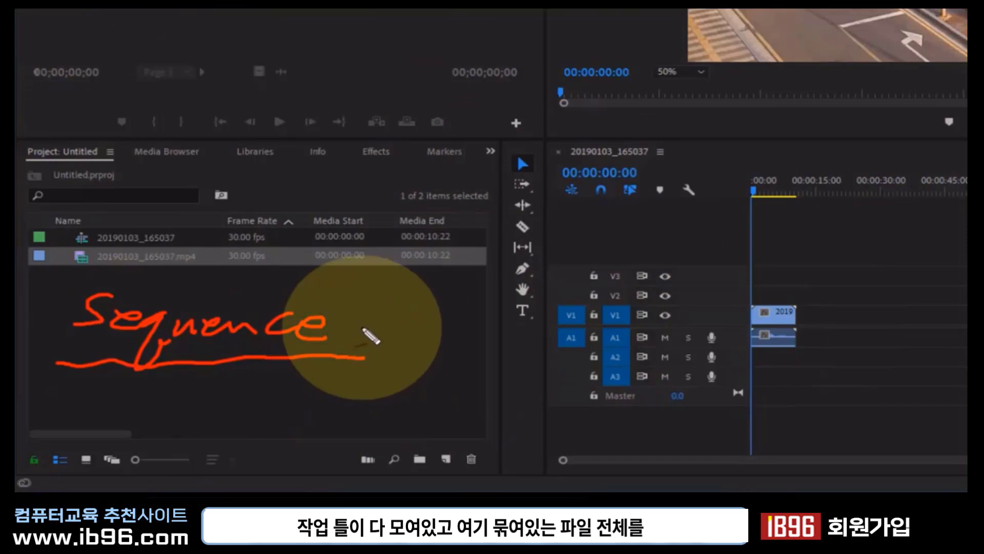
mouse_move(443, 315)
mouse_down()
mouse_move(439, 392)
mouse_move(496, 329)
mouse_move(533, 334)
mouse_move(502, 382)
mouse_up()
drag(551, 339, 594, 354)
drag(640, 310, 643, 366)
drag(605, 341, 661, 334)
drag(399, 382, 687, 366)
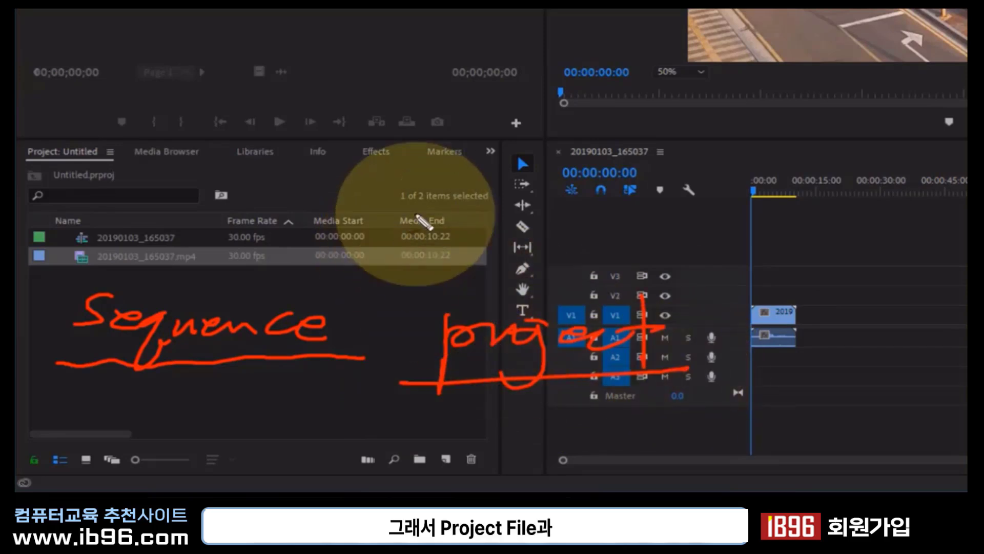
drag(701, 321, 724, 321)
mouse_move(706, 321)
mouse_down()
mouse_move(707, 337)
mouse_move(757, 330)
mouse_up()
mouse_move(777, 315)
mouse_down()
mouse_move(775, 338)
mouse_move(841, 338)
mouse_up()
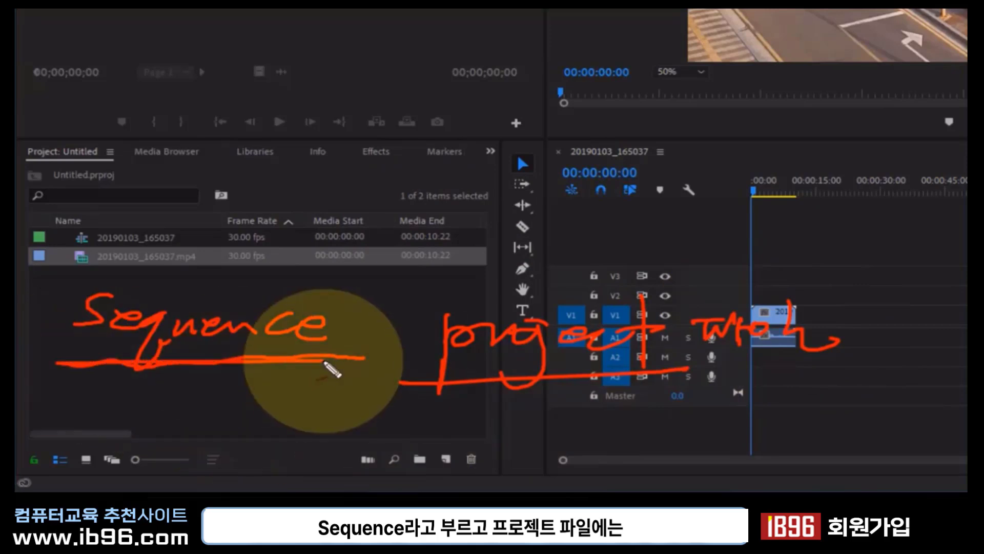
drag(496, 382, 746, 375)
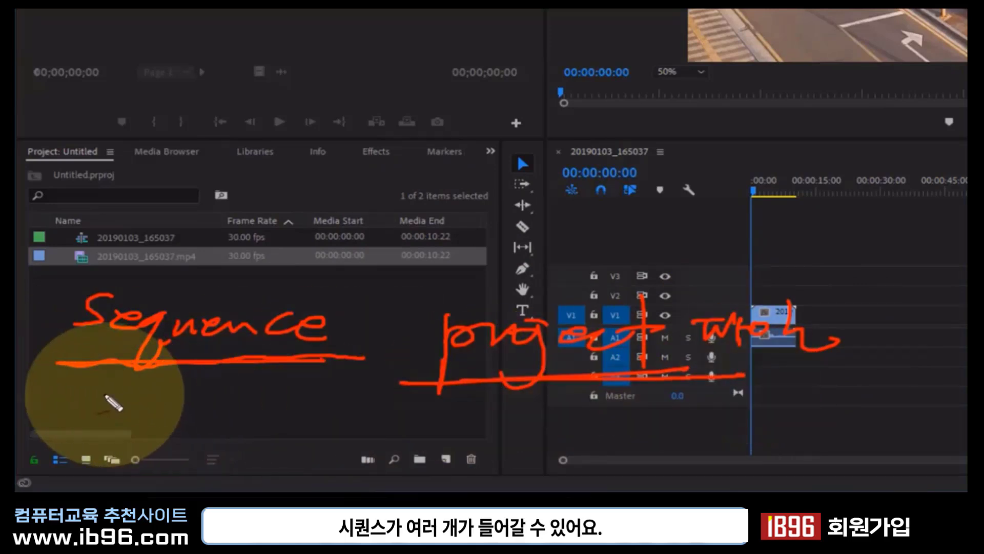
drag(87, 388, 310, 388)
drag(118, 415, 301, 414)
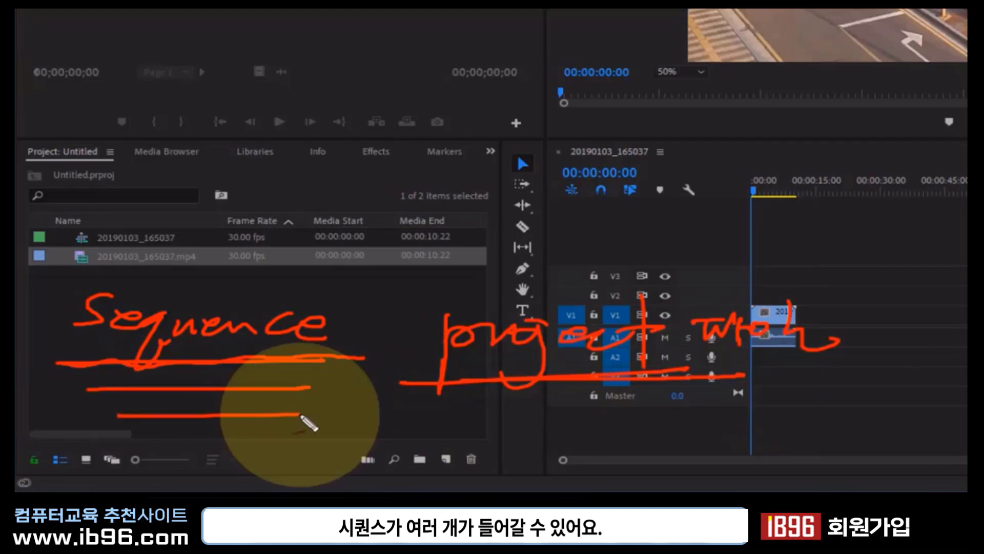
drag(56, 311, 28, 346)
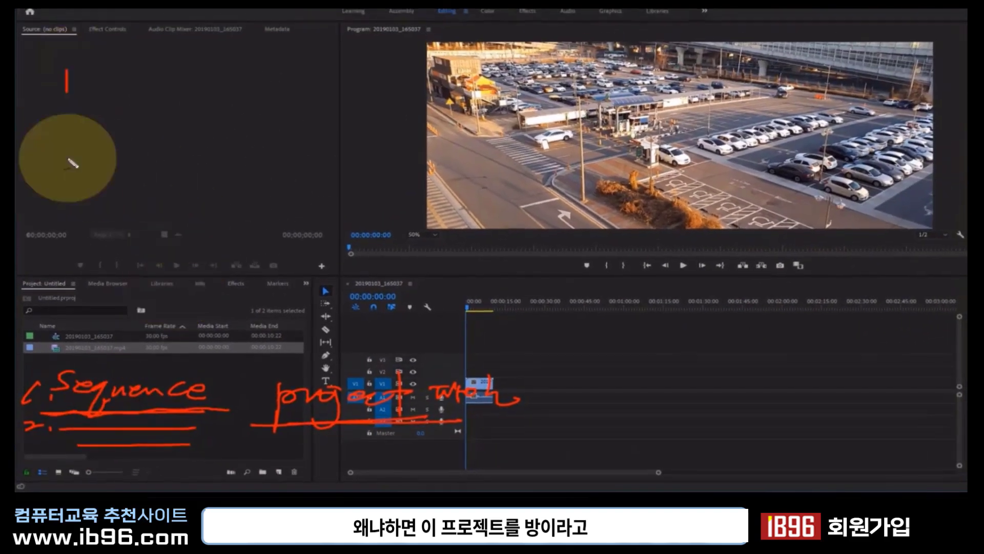
drag(67, 76, 70, 194)
mouse_move(55, 76)
mouse_down()
mouse_move(289, 179)
mouse_move(282, 206)
mouse_up()
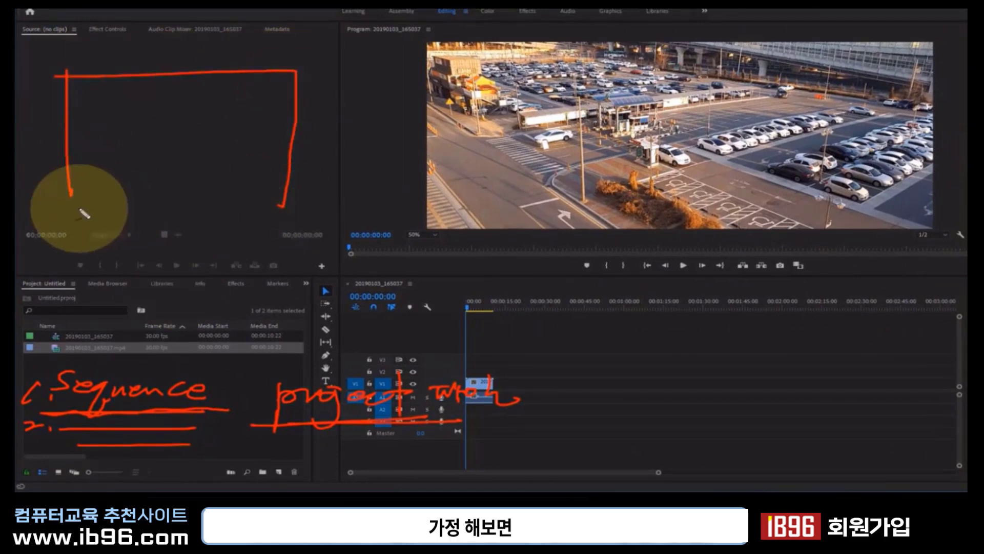
drag(72, 209, 306, 197)
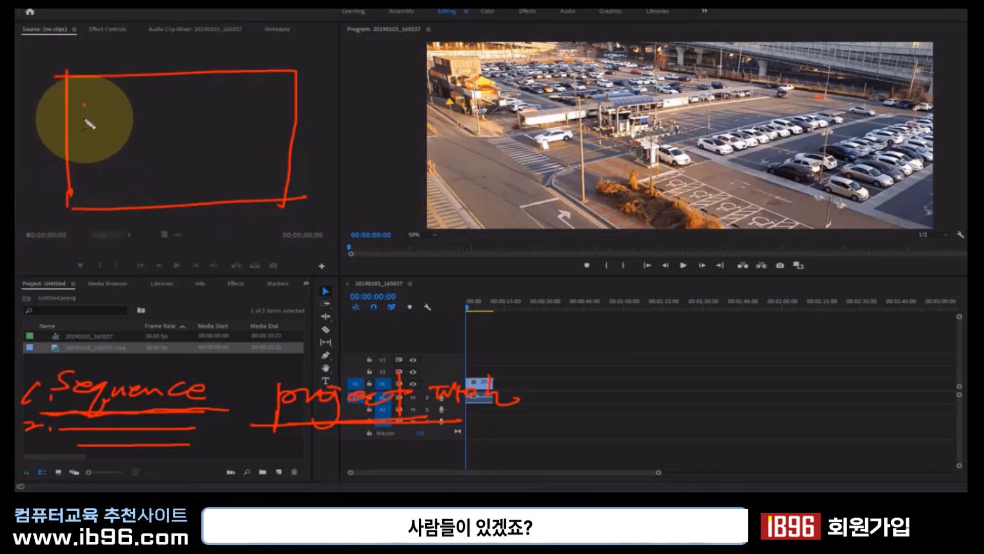
drag(85, 127, 85, 123)
drag(164, 95, 152, 122)
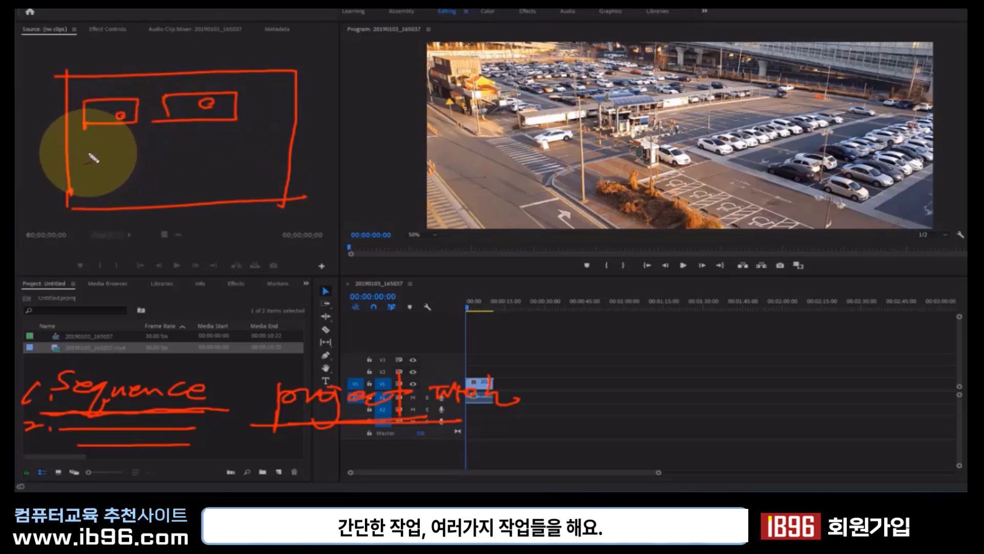
drag(87, 176, 91, 194)
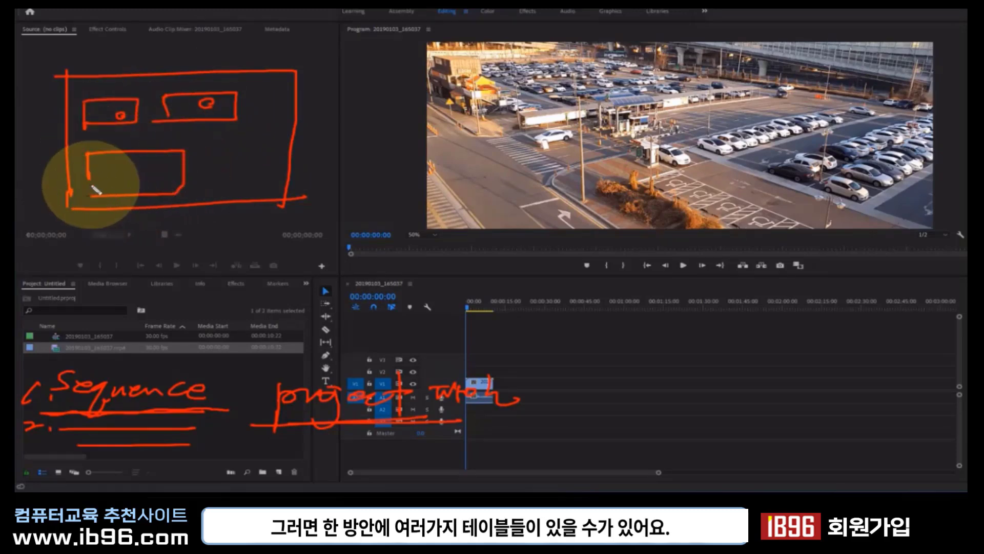
drag(210, 141, 213, 175)
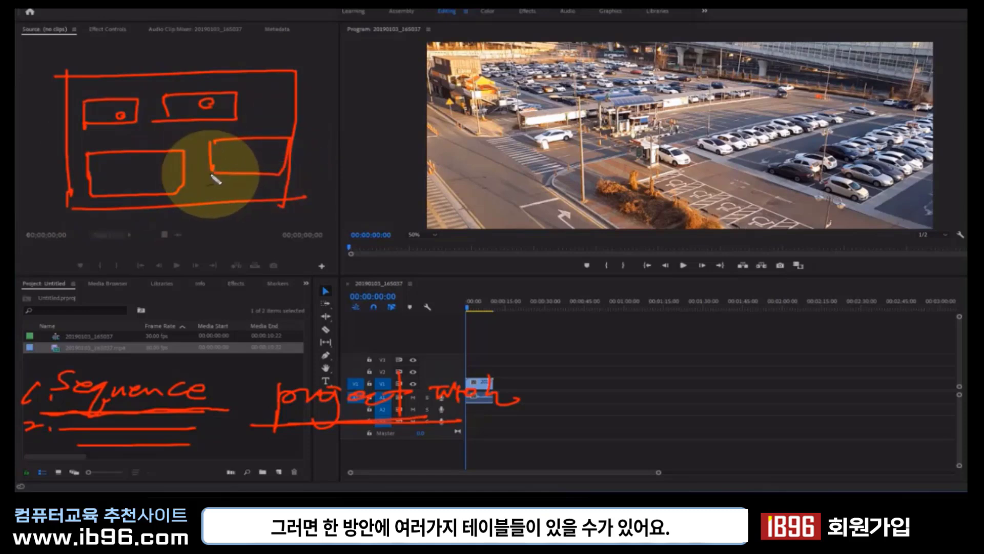
drag(246, 138, 258, 137)
drag(163, 151, 179, 148)
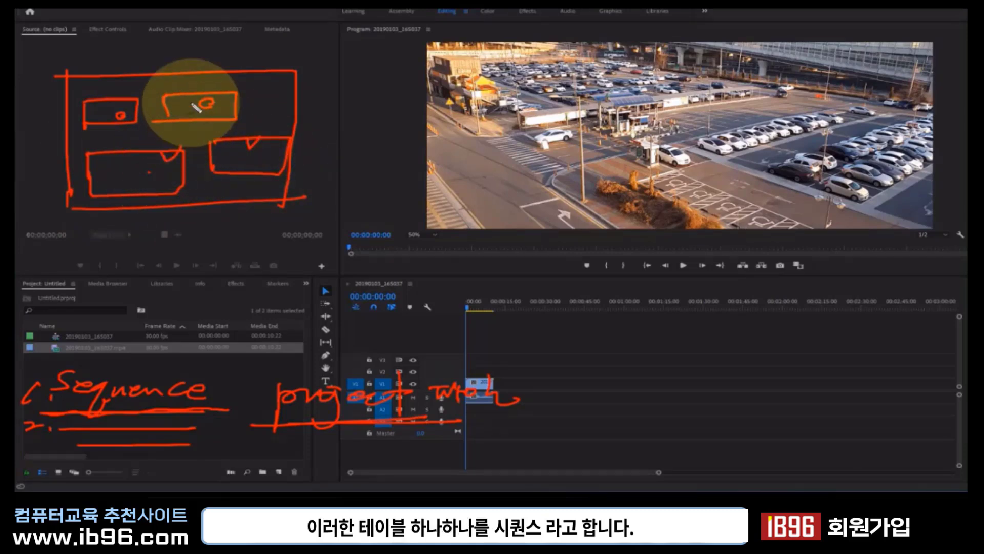
drag(139, 100, 161, 95)
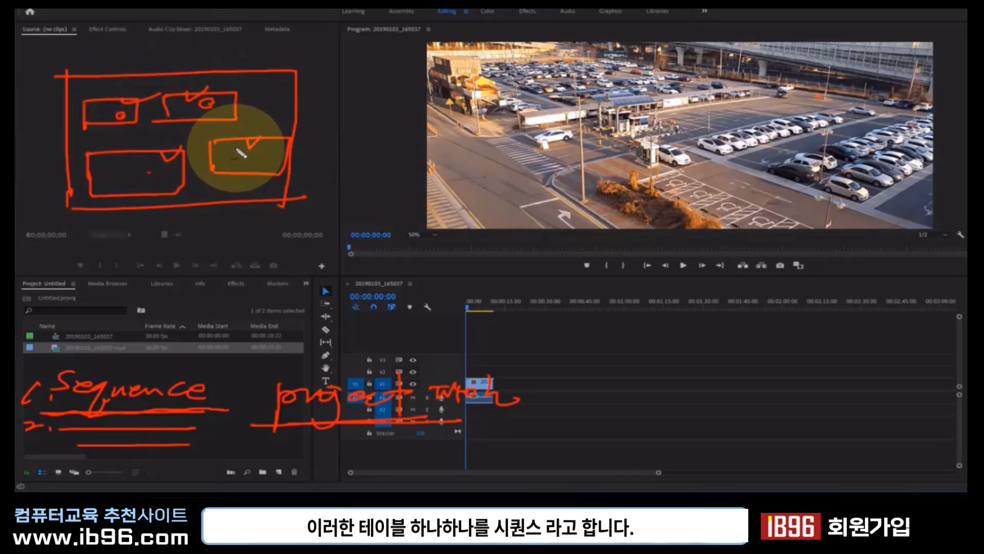
mouse_move(235, 148)
mouse_down()
mouse_move(316, 118)
mouse_move(300, 130)
mouse_up()
mouse_move(172, 177)
mouse_down()
mouse_move(241, 200)
mouse_move(224, 220)
mouse_up()
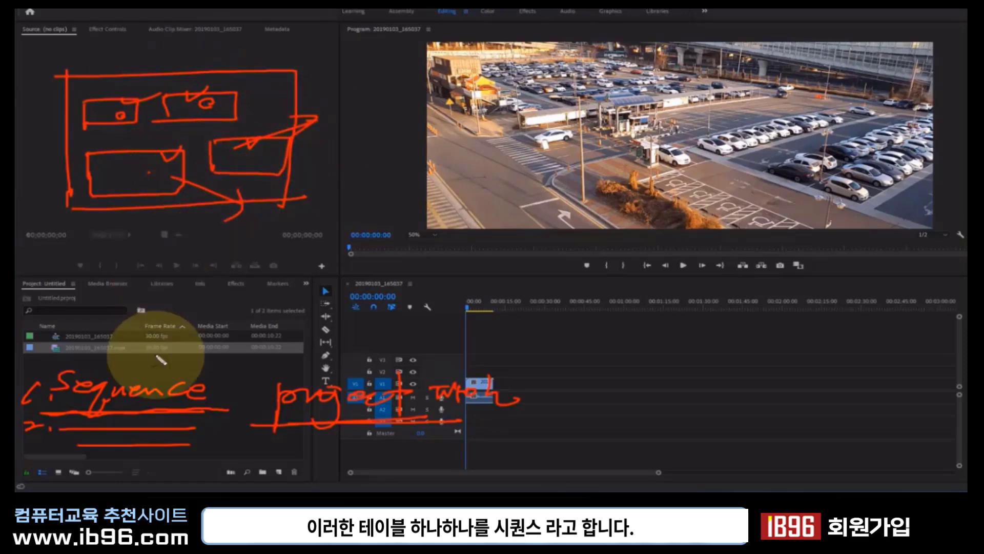
drag(32, 411, 225, 407)
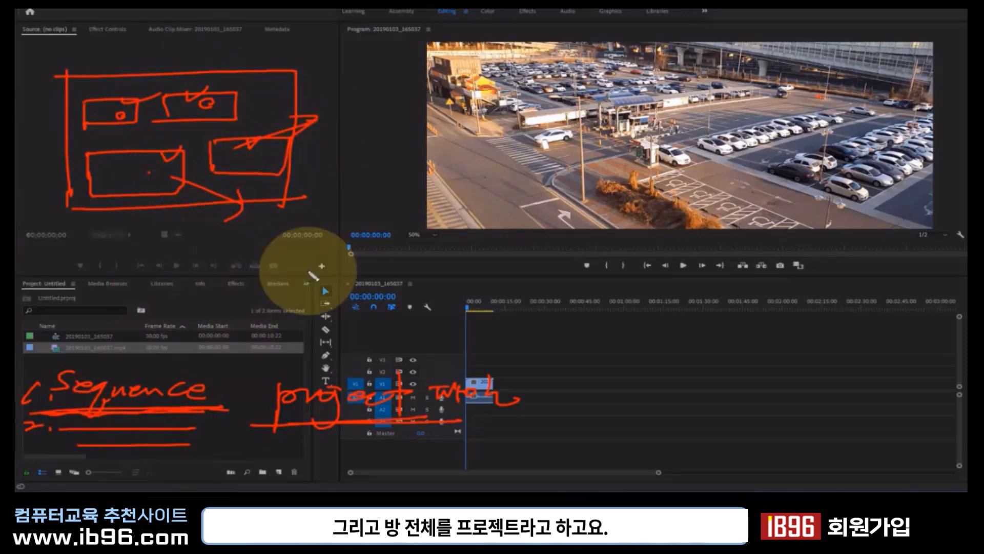
drag(305, 205, 327, 123)
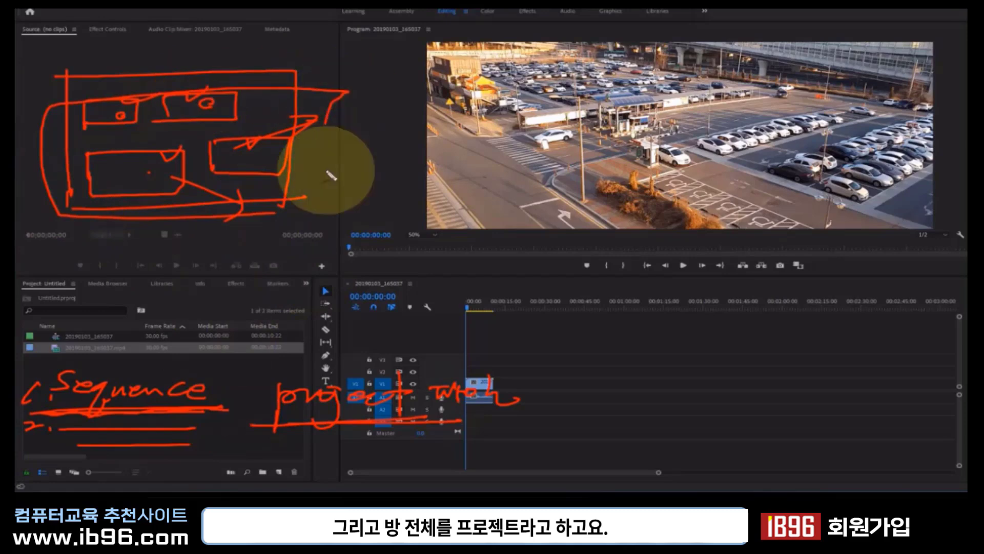
mouse_move(290, 200)
mouse_down()
mouse_move(377, 323)
mouse_move(417, 297)
mouse_up()
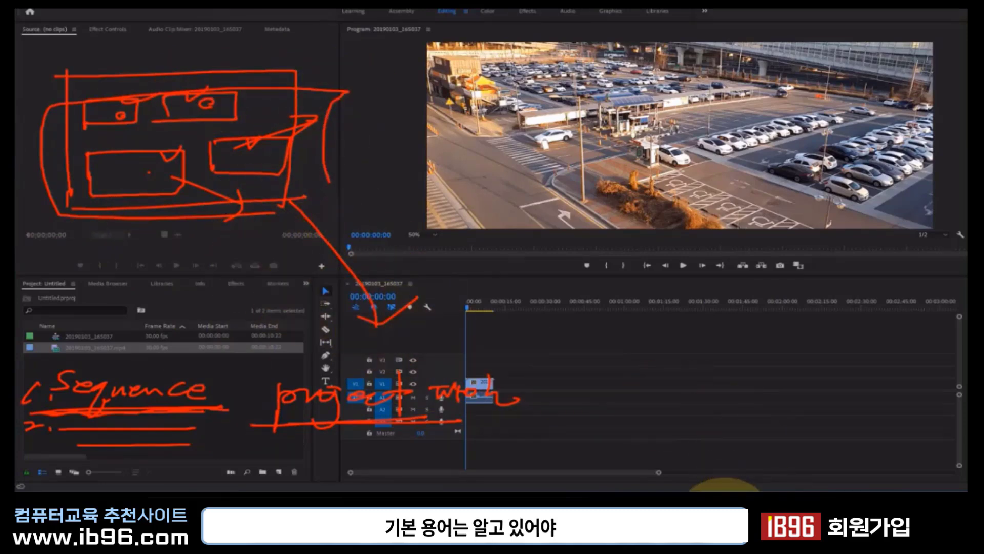
key(Escape)
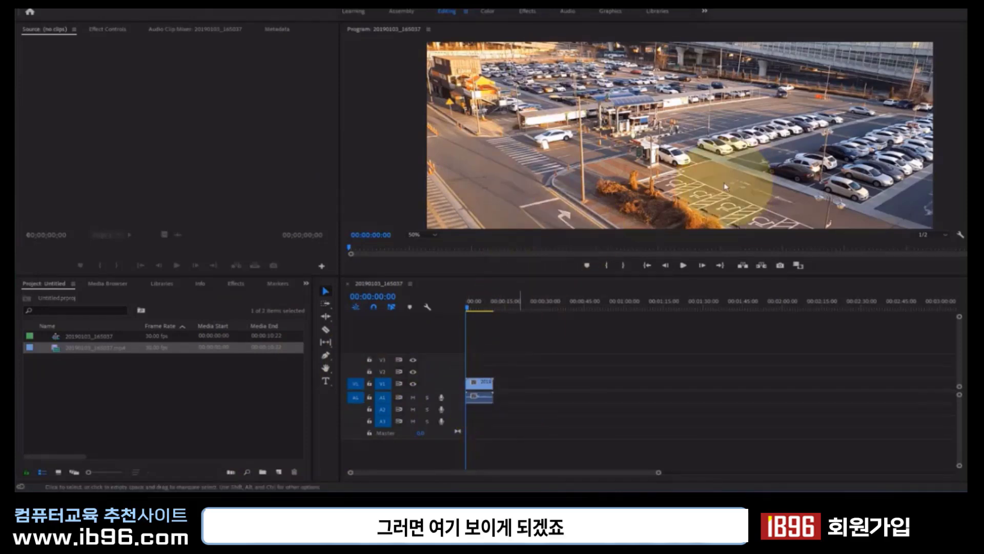
Play the 20190103_165037 sequence from its start until the playhead reaches 00:00:01:12.
click(107, 336)
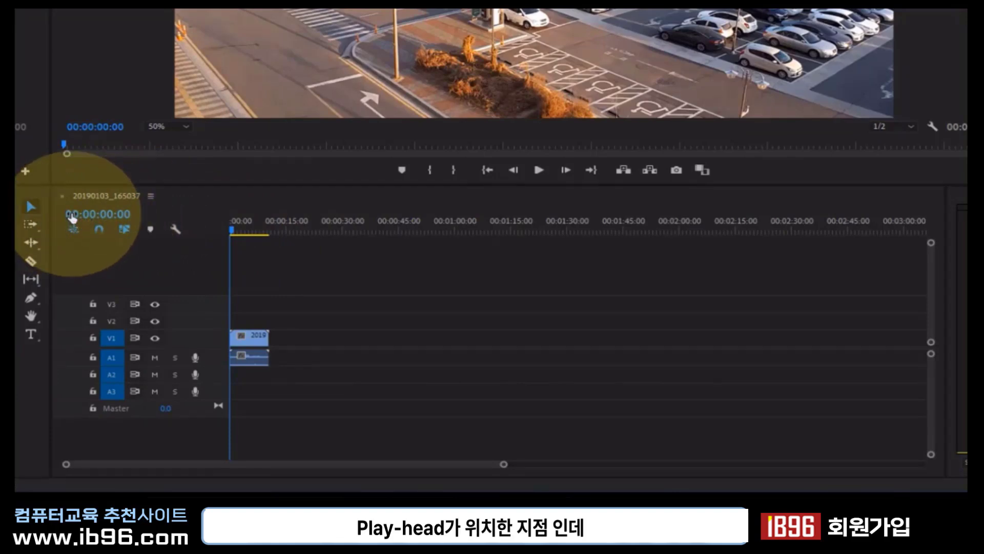
click(233, 233)
key(space)
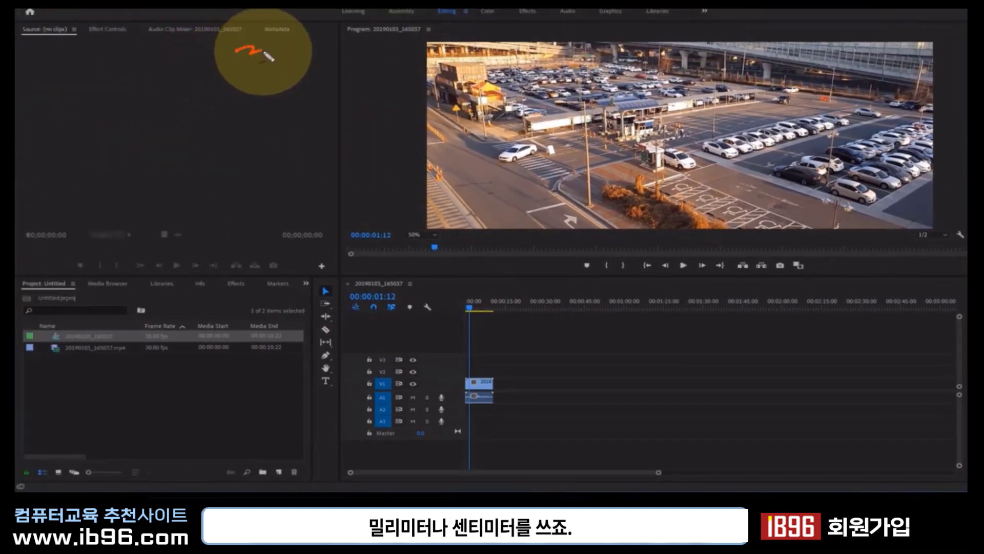
Draw red underlined notes and a small bracketed length mark over the Source panel.
drag(266, 53, 299, 50)
drag(211, 76, 279, 76)
drag(183, 86, 289, 87)
drag(235, 63, 337, 60)
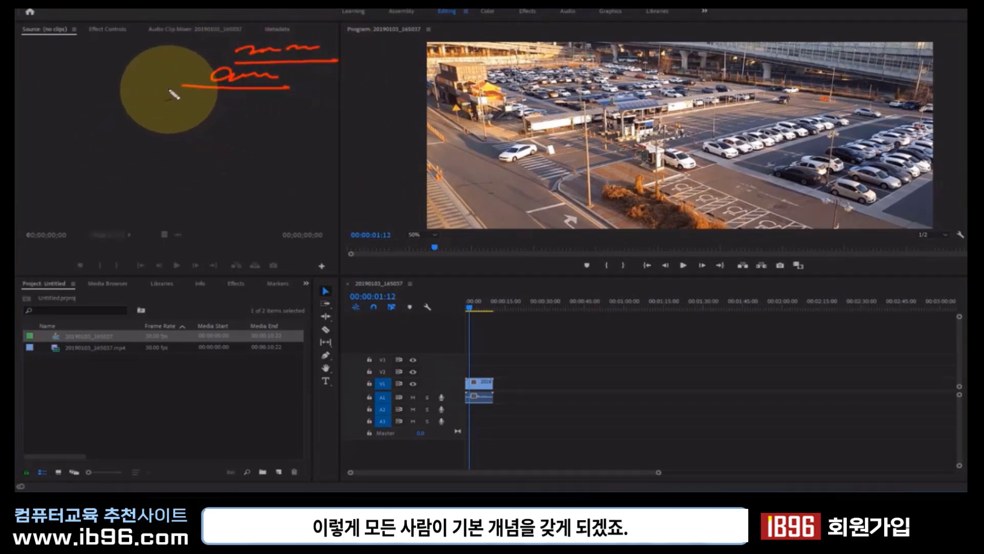
drag(167, 89, 289, 88)
drag(235, 59, 335, 58)
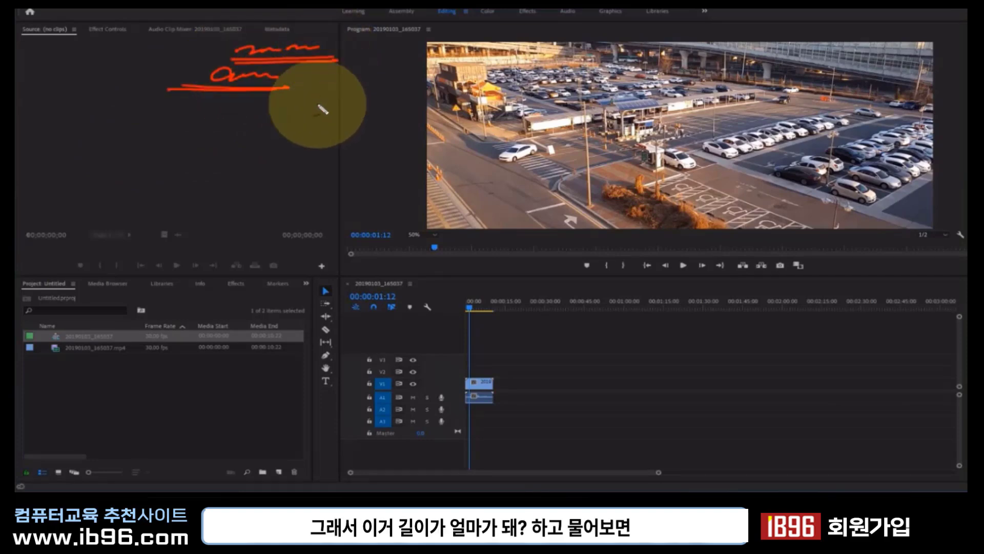
mouse_move(333, 119)
mouse_down()
mouse_move(368, 116)
mouse_move(319, 121)
mouse_up()
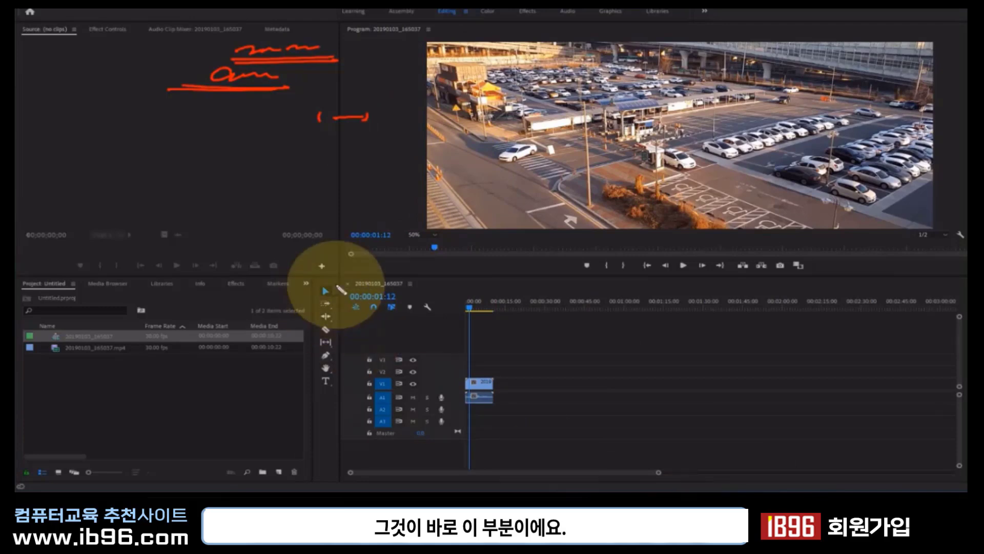
Box the timeline timecode and label its parts frame, 초, 분 and 시 with arrows.
mouse_move(366, 306)
mouse_down()
mouse_move(379, 306)
mouse_move(332, 287)
mouse_up()
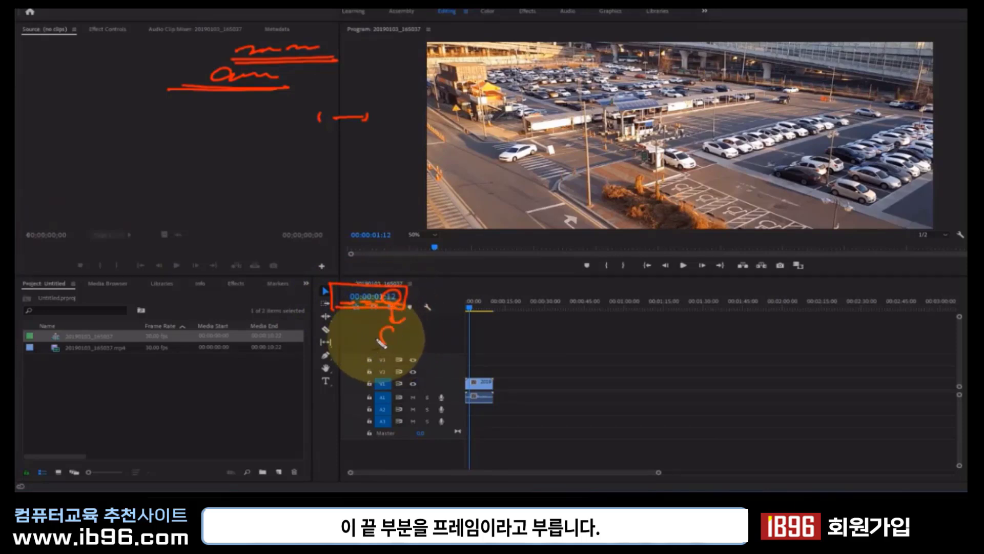
drag(415, 340, 449, 342)
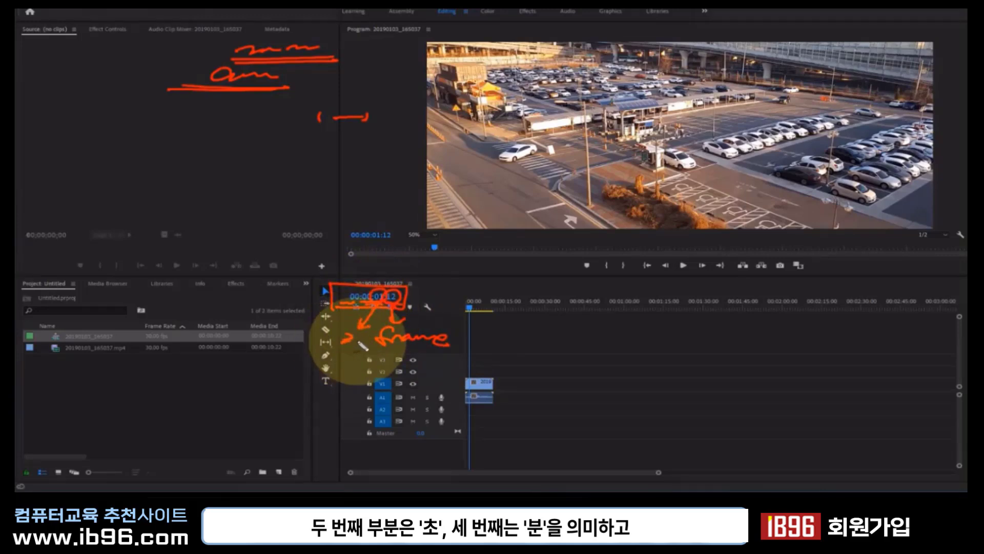
mouse_move(377, 307)
mouse_down()
mouse_move(302, 350)
mouse_move(317, 373)
mouse_up()
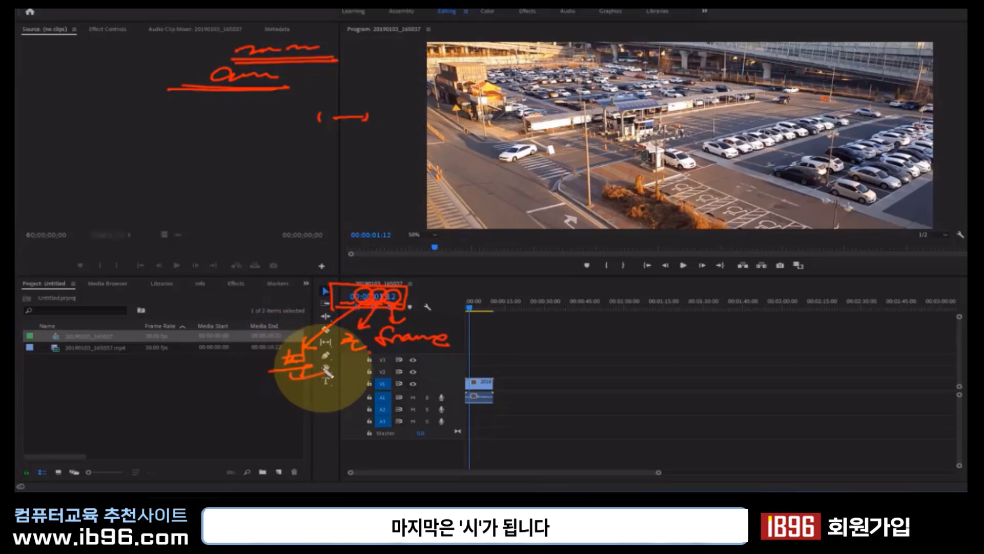
drag(303, 303, 267, 314)
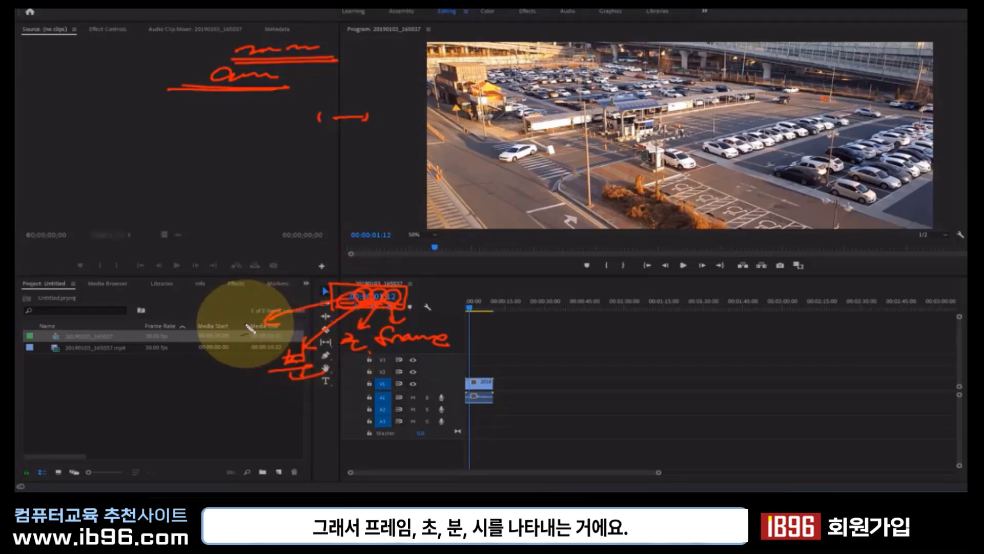
drag(225, 343, 263, 341)
drag(465, 354, 395, 355)
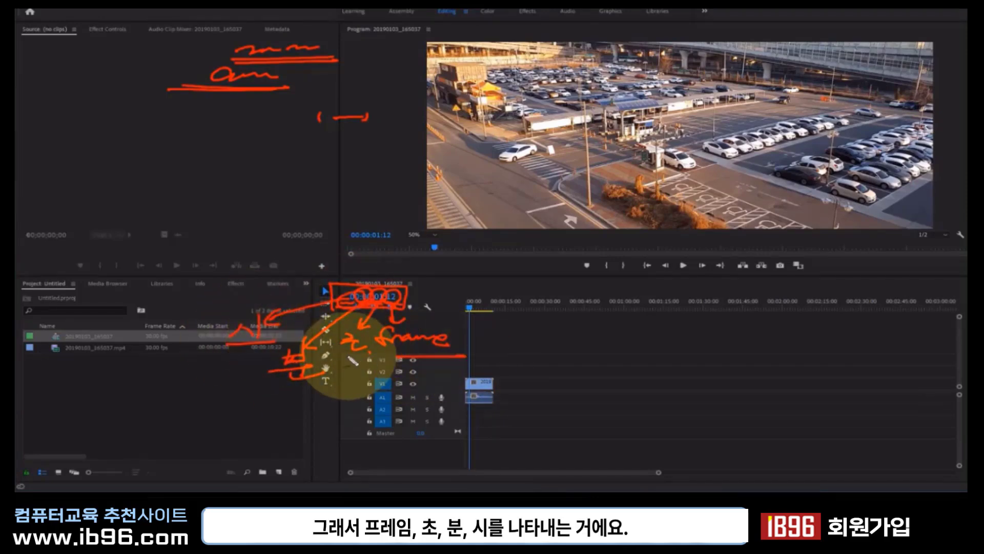
drag(328, 383, 279, 385)
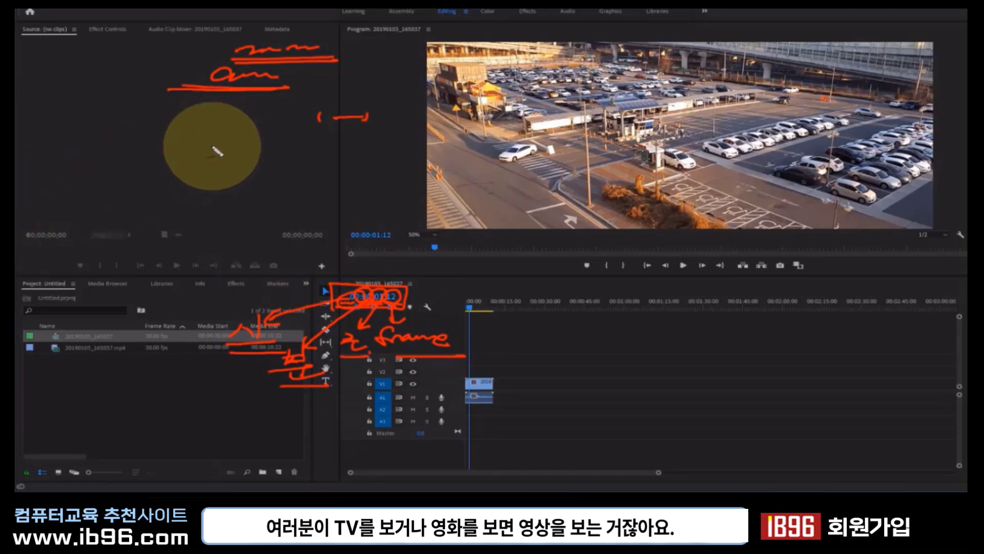
Draw a red frame rectangle and a stacked-frames diagram in the Source panel.
drag(204, 121, 168, 122)
drag(165, 131, 165, 182)
drag(269, 123, 157, 183)
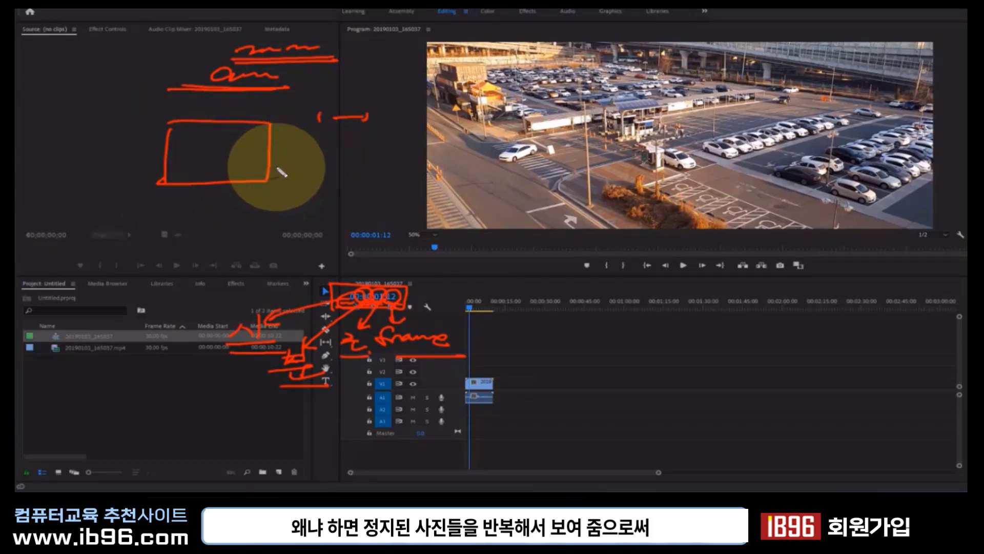
mouse_move(289, 135)
mouse_down()
mouse_move(281, 146)
mouse_move(315, 156)
mouse_move(315, 180)
mouse_move(296, 187)
mouse_move(318, 205)
mouse_up()
drag(306, 124, 293, 220)
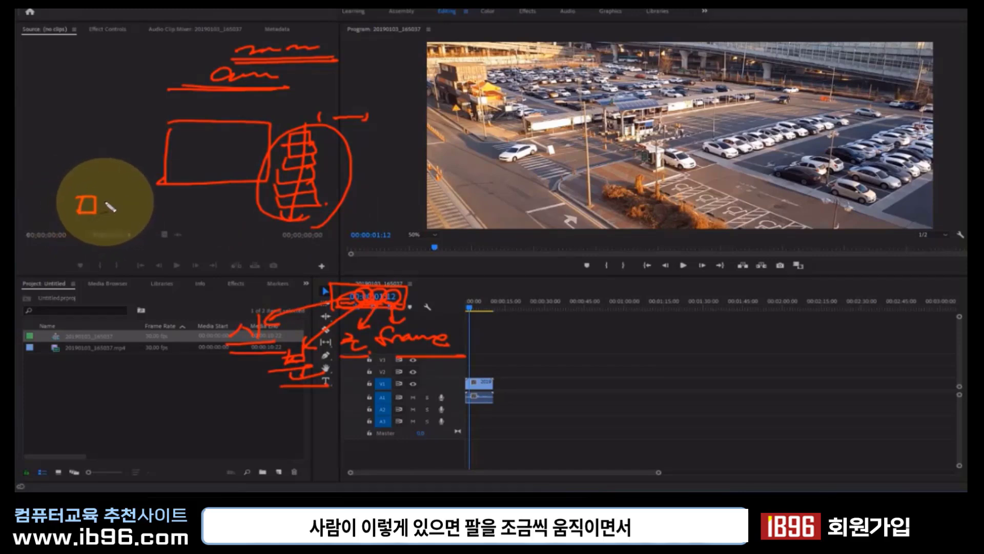
Sketch a stick figure boxed as one frame, with an arrow showing frames advancing.
mouse_move(77, 120)
mouse_down()
mouse_move(70, 146)
mouse_move(86, 150)
mouse_move(82, 139)
mouse_up()
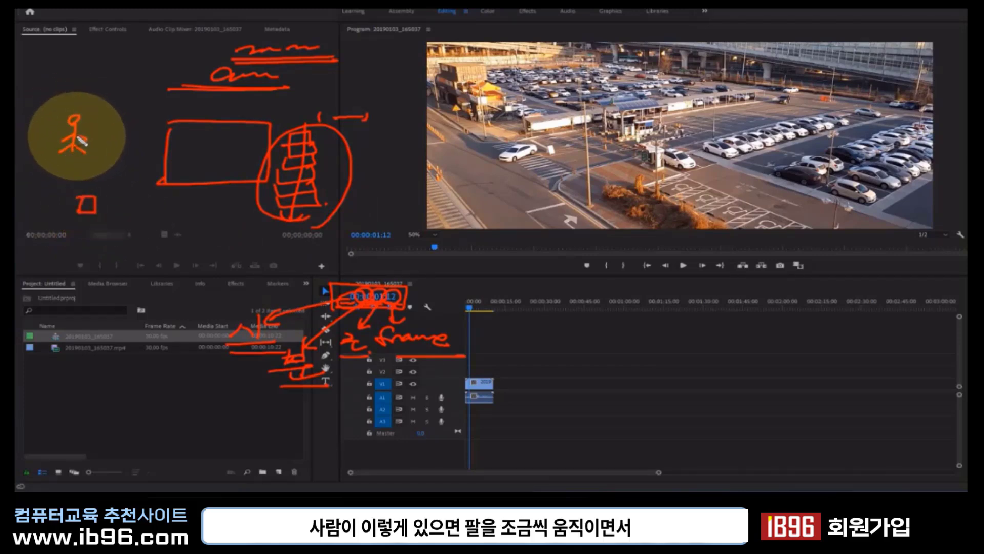
click(125, 125)
mouse_move(128, 122)
mouse_down()
mouse_move(76, 140)
mouse_move(87, 148)
mouse_move(82, 139)
mouse_up()
click(139, 127)
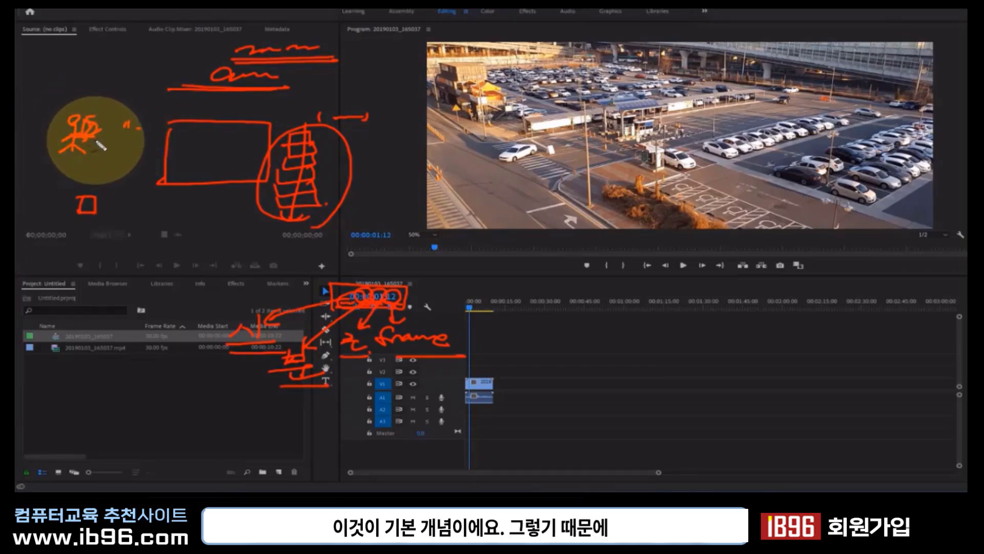
drag(60, 114, 45, 154)
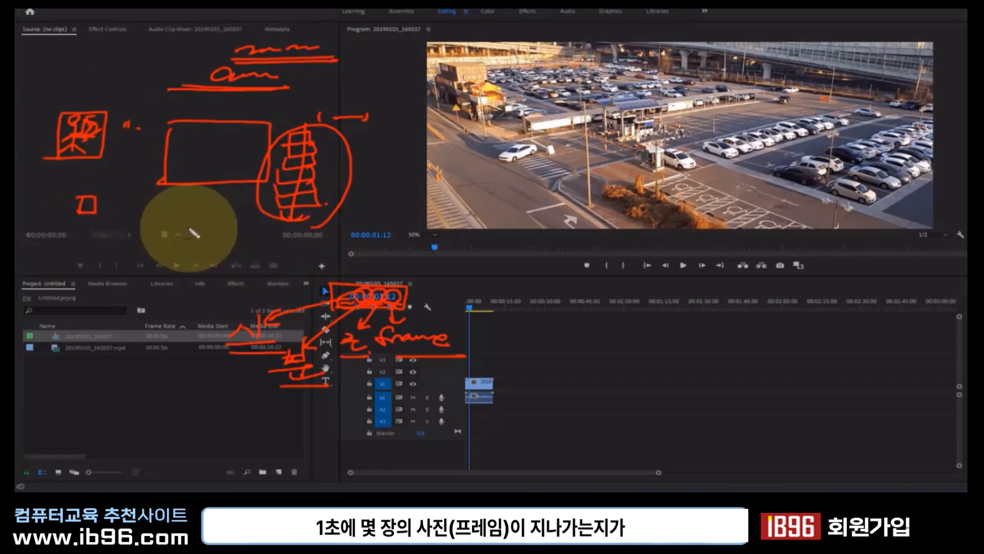
mouse_move(174, 202)
mouse_down()
mouse_move(174, 211)
mouse_move(210, 209)
mouse_up()
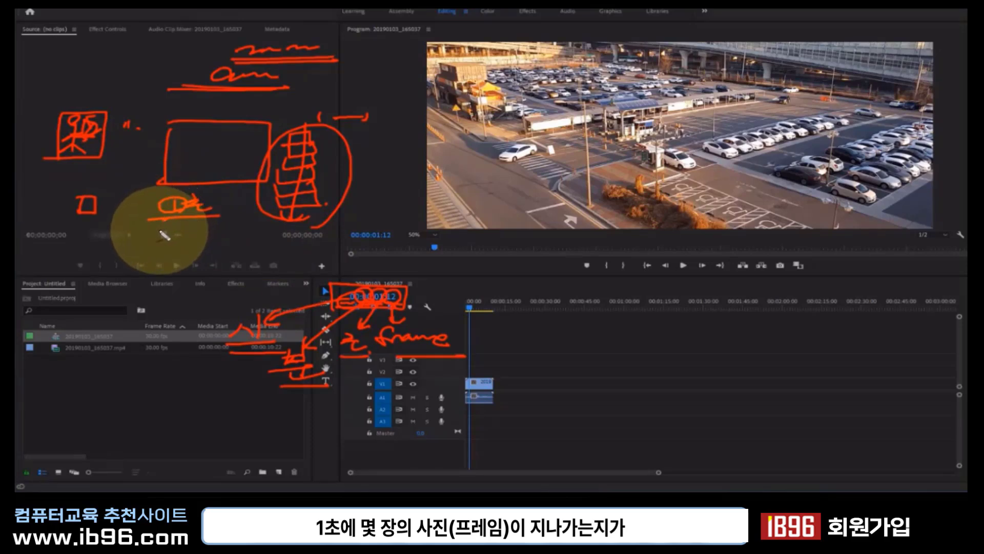
drag(159, 229, 208, 229)
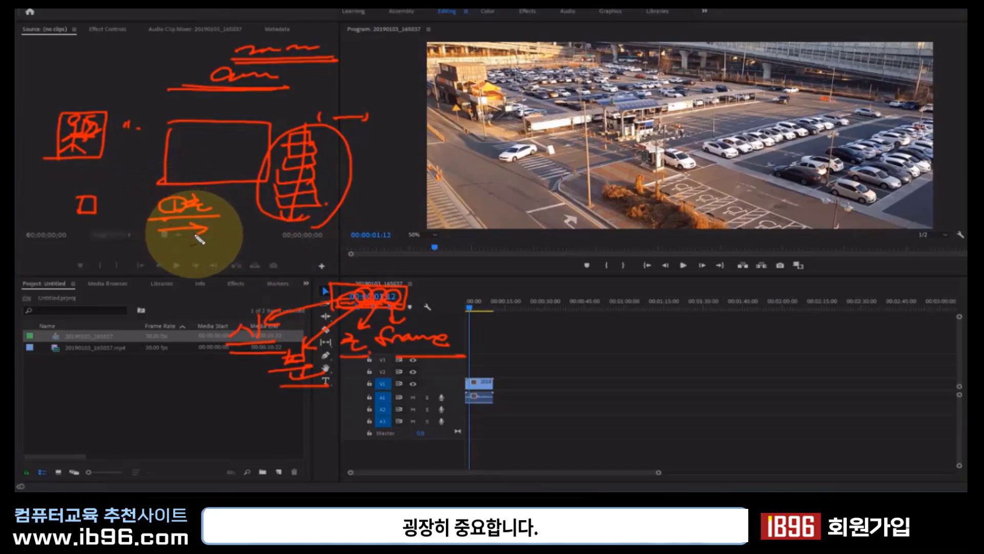
Clear the old ink and write an underlined one-second note of 30장, 29.97.
key(Escape)
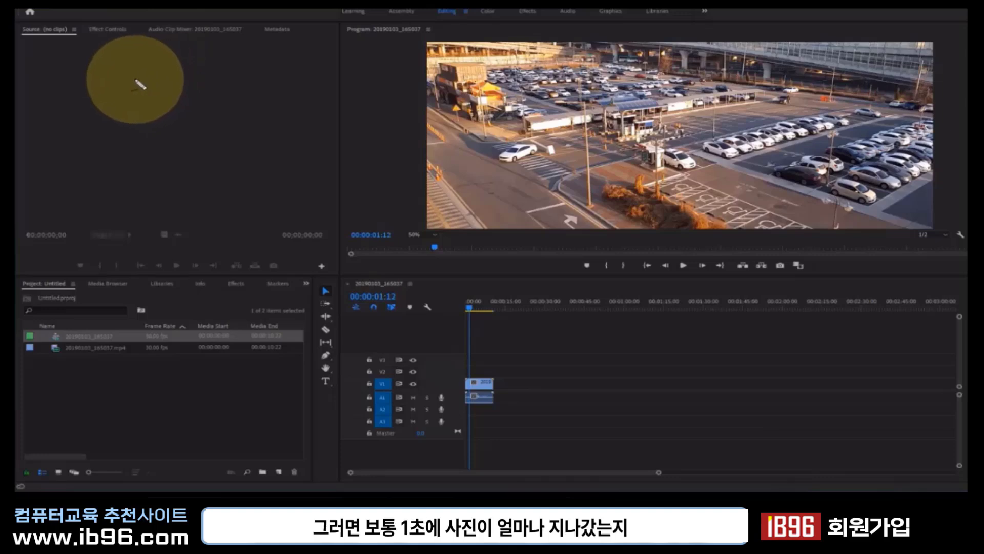
mouse_move(161, 55)
mouse_down()
mouse_move(163, 70)
mouse_move(186, 58)
mouse_move(192, 75)
mouse_move(217, 65)
mouse_move(277, 72)
mouse_up()
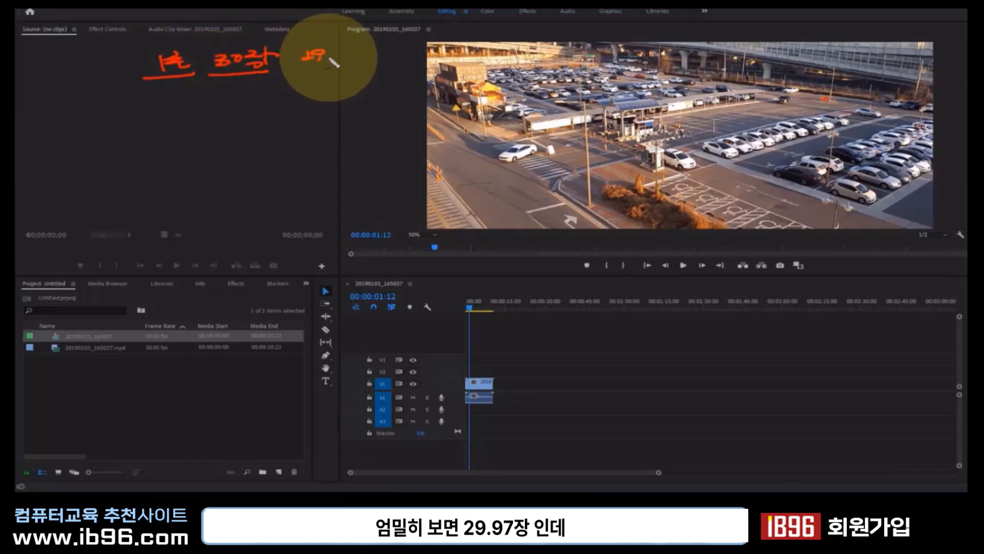
drag(333, 52, 351, 60)
drag(293, 68, 362, 62)
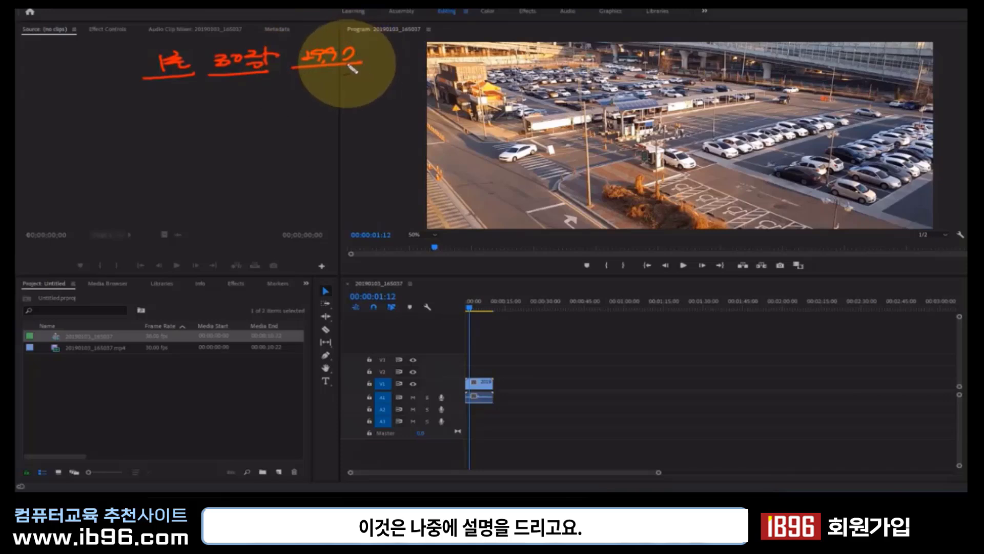
drag(200, 78, 279, 75)
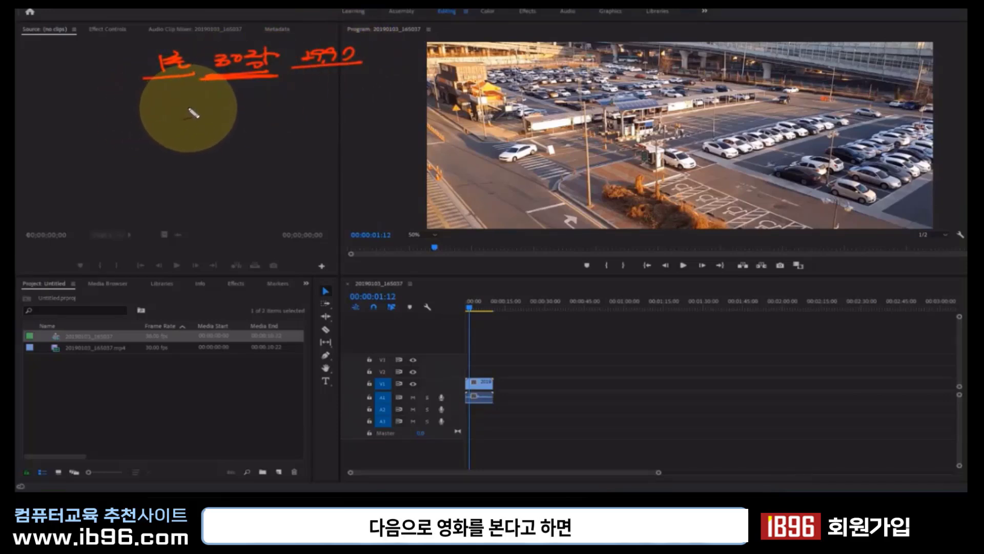
Add boxed frame-rate notes for 24, 10~20 and 60.
mouse_move(147, 113)
mouse_down()
mouse_move(184, 113)
mouse_move(143, 113)
mouse_up()
drag(209, 96, 243, 110)
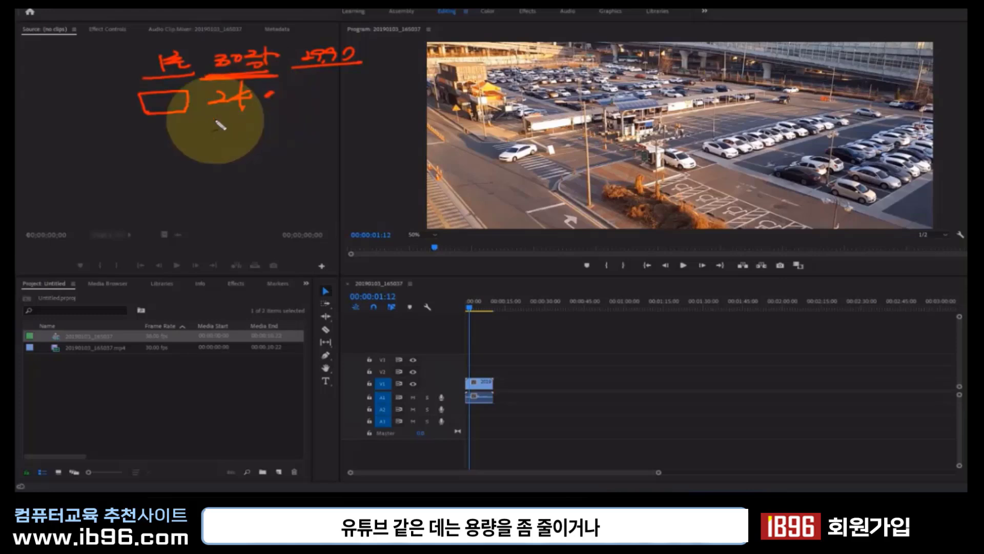
drag(153, 154, 149, 133)
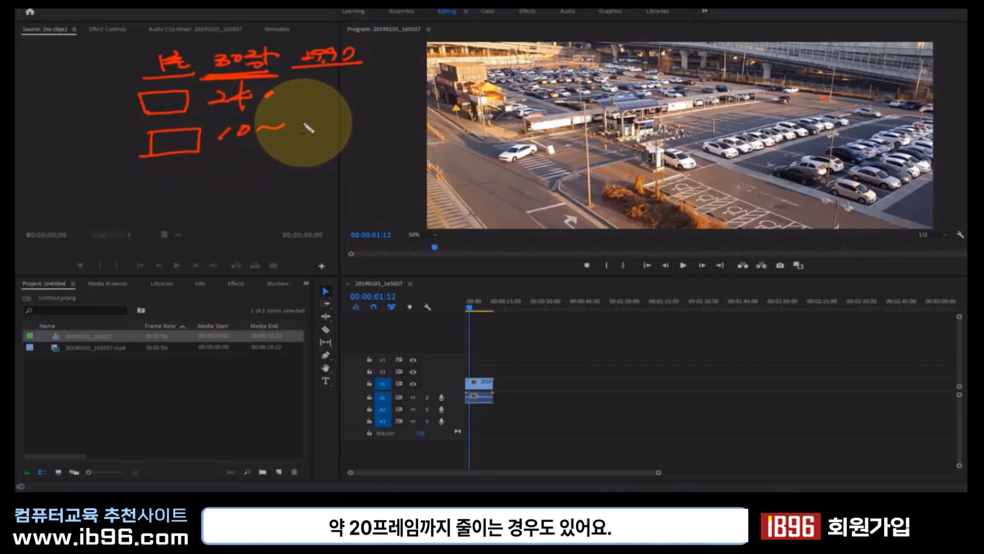
drag(314, 126, 306, 125)
drag(210, 144, 324, 136)
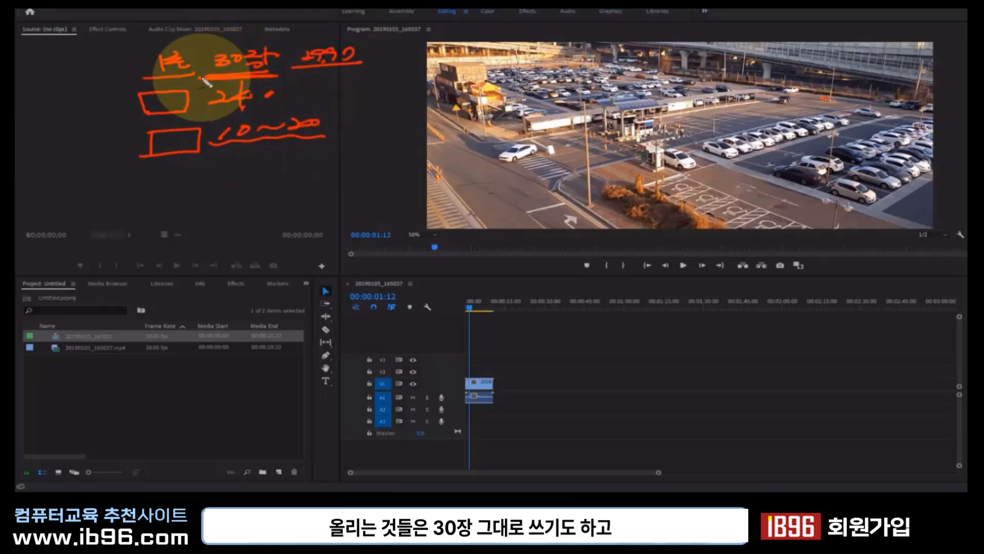
drag(357, 88, 359, 96)
drag(213, 126, 324, 121)
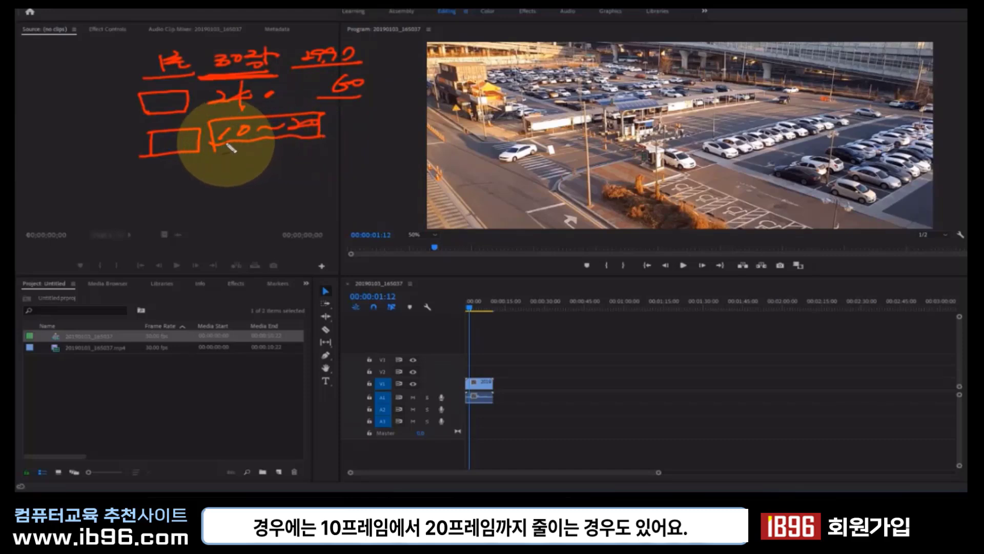
Circle the 10 and 20 in the boxed range, draw a divider, and circle 15.
drag(226, 123, 242, 149)
drag(308, 112, 308, 136)
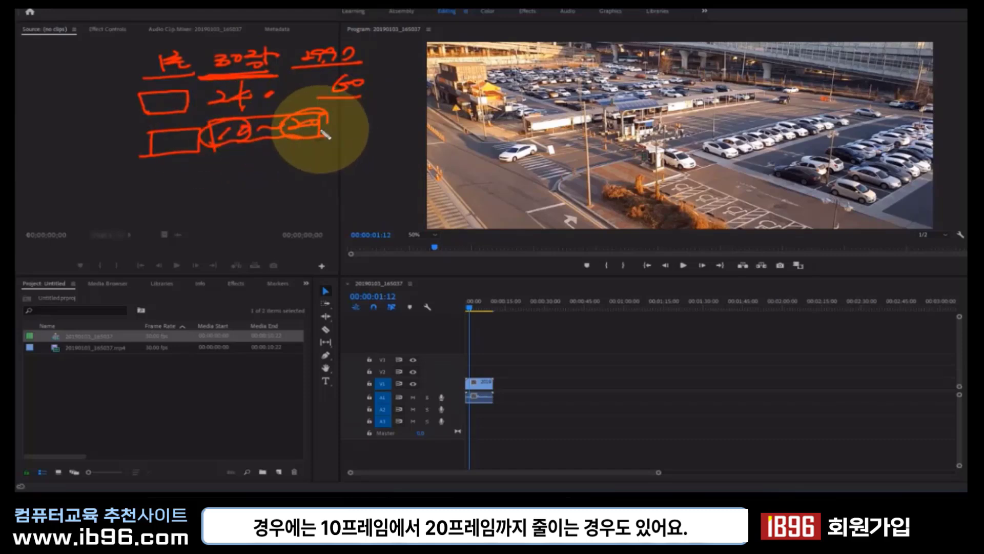
drag(239, 149, 295, 148)
mouse_move(266, 108)
mouse_down()
mouse_move(264, 154)
mouse_move(296, 174)
mouse_up()
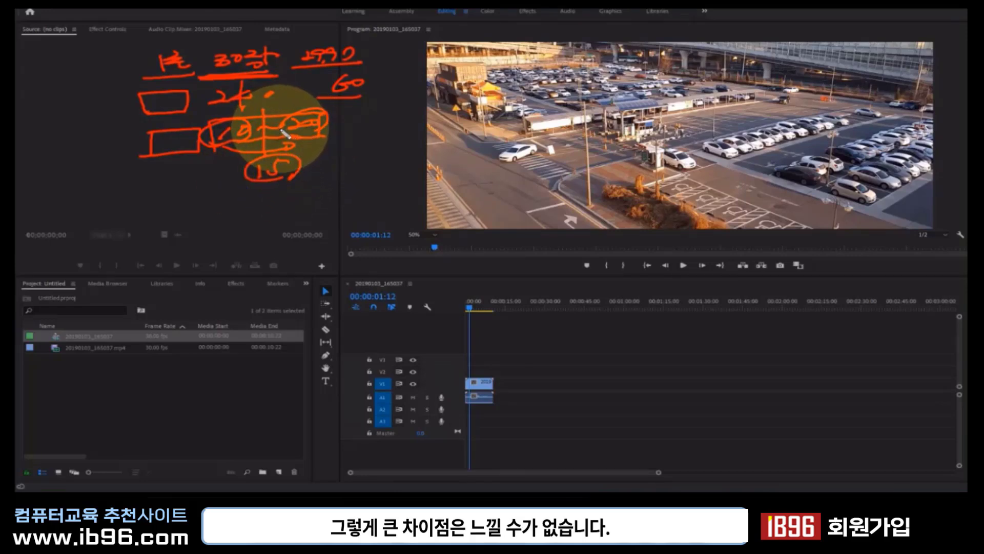
drag(307, 171, 298, 183)
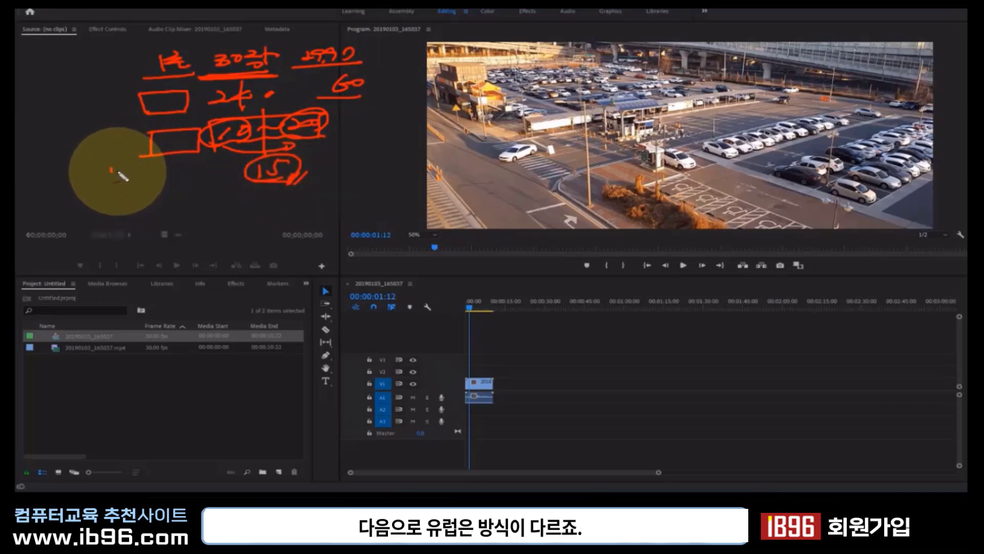
Write an underlined 유럽 with a boxed 25, then add a rectangle and an underlined 30.
drag(115, 191, 138, 189)
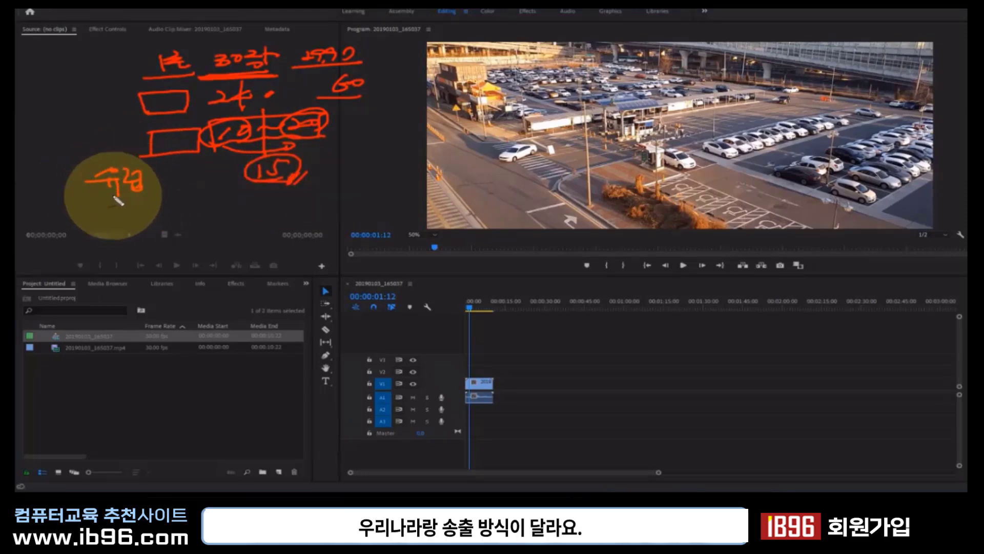
mouse_move(82, 205)
mouse_down()
mouse_move(157, 198)
mouse_move(157, 206)
mouse_up()
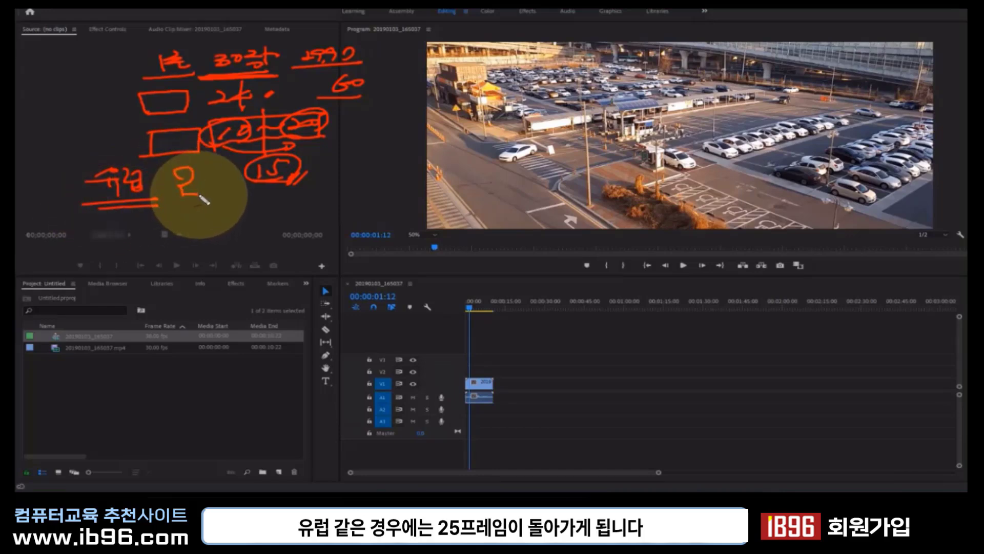
drag(202, 175, 234, 201)
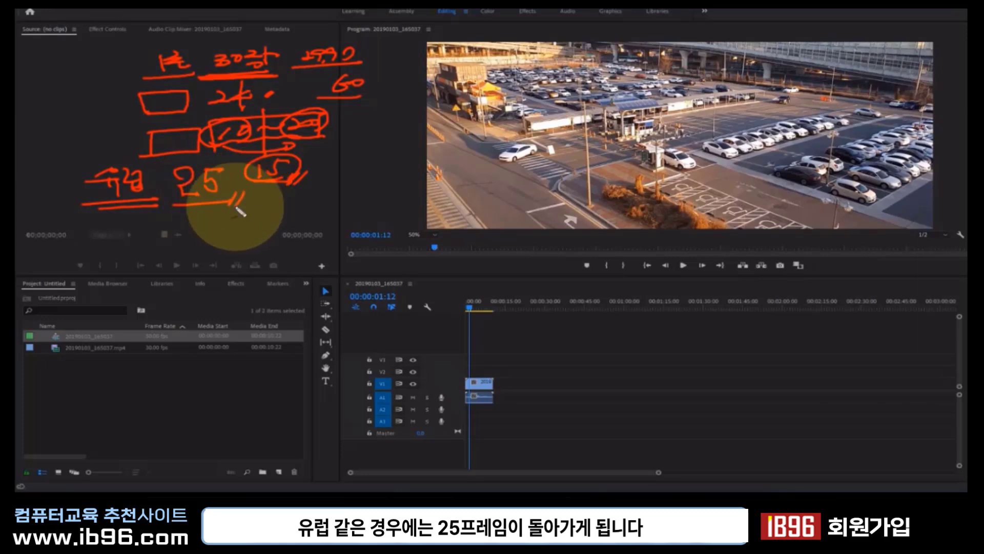
mouse_move(163, 208)
mouse_down()
mouse_move(232, 200)
mouse_move(268, 215)
mouse_move(234, 225)
mouse_move(165, 212)
mouse_move(227, 215)
mouse_up()
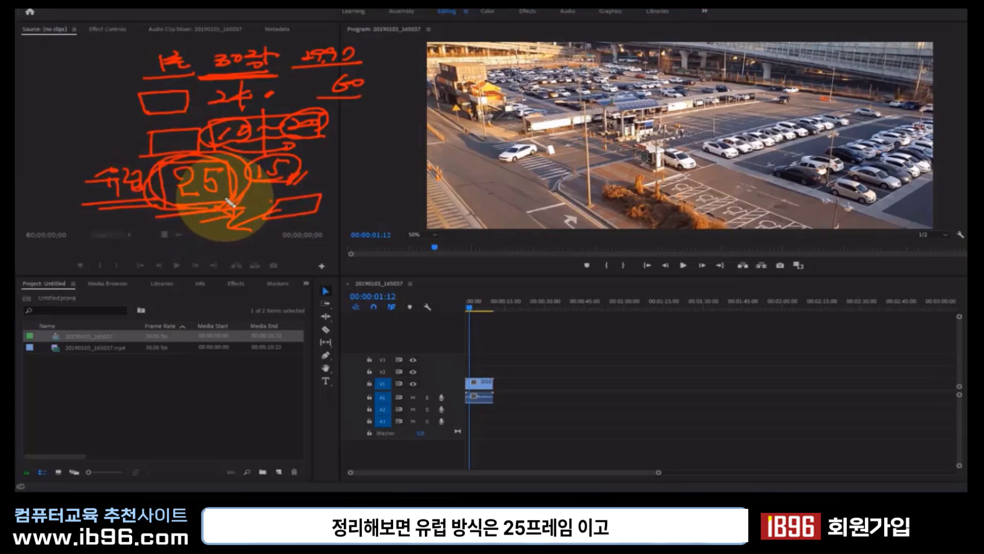
drag(80, 102, 78, 124)
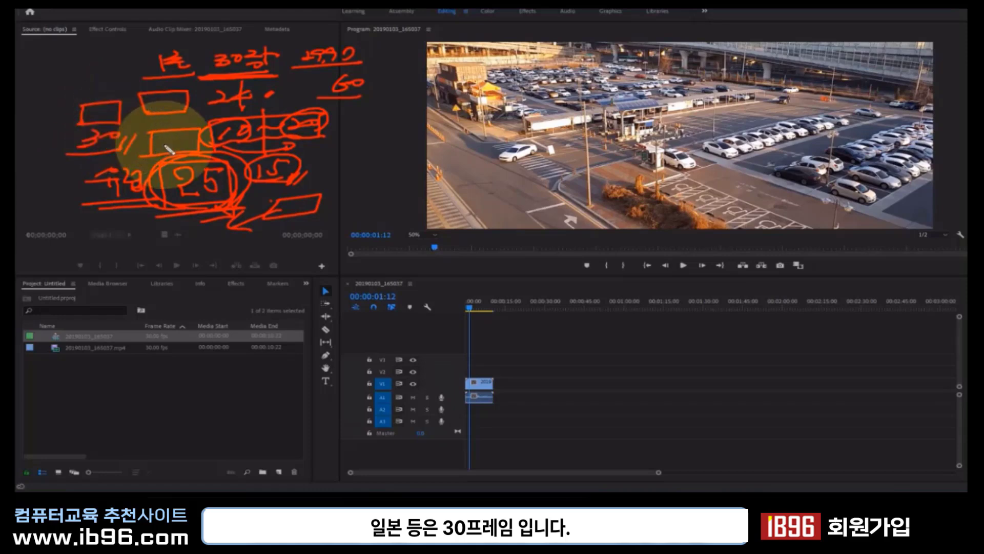
drag(57, 159, 124, 156)
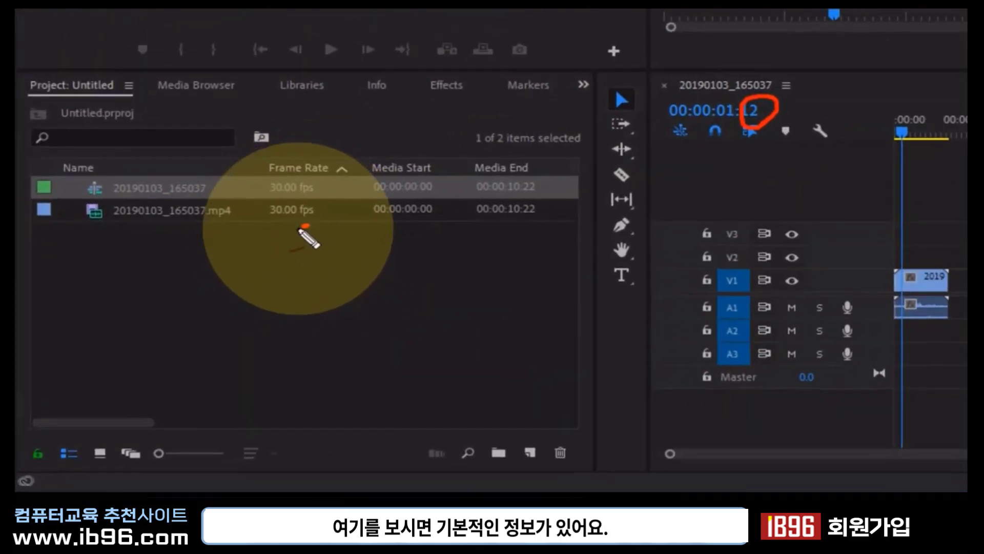
Circle the clips' 30.00 fps values and underline the Frame Rate column.
drag(146, 341, 165, 354)
drag(281, 198, 325, 228)
drag(49, 168, 53, 226)
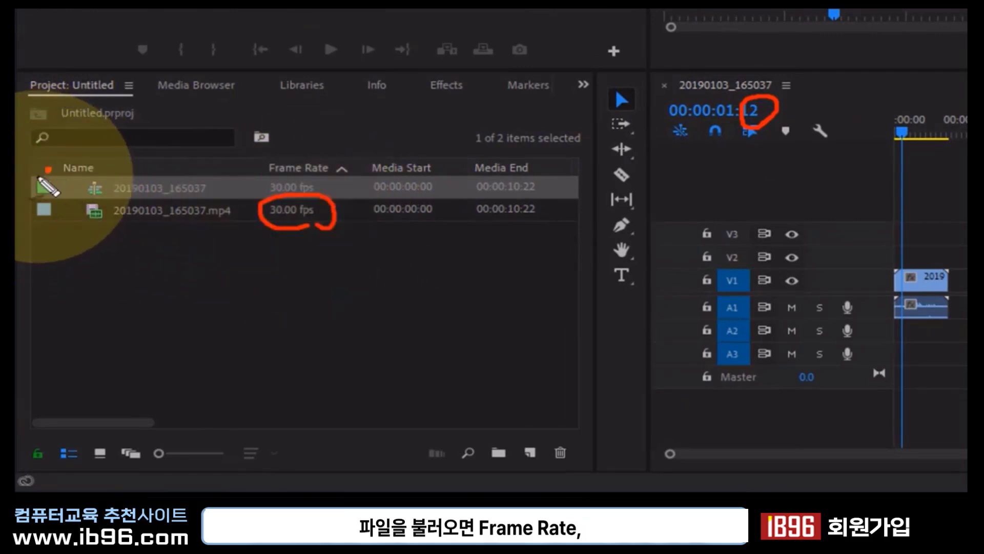
drag(261, 176, 539, 178)
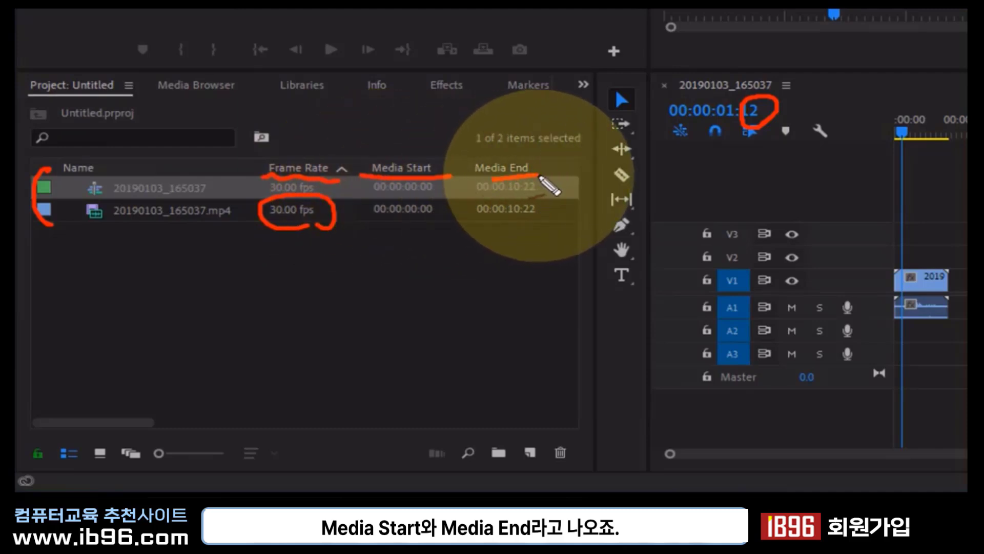
Mark Media Start's frames, underline Media End 10:22, and note it as 10초22f.
drag(431, 218, 439, 225)
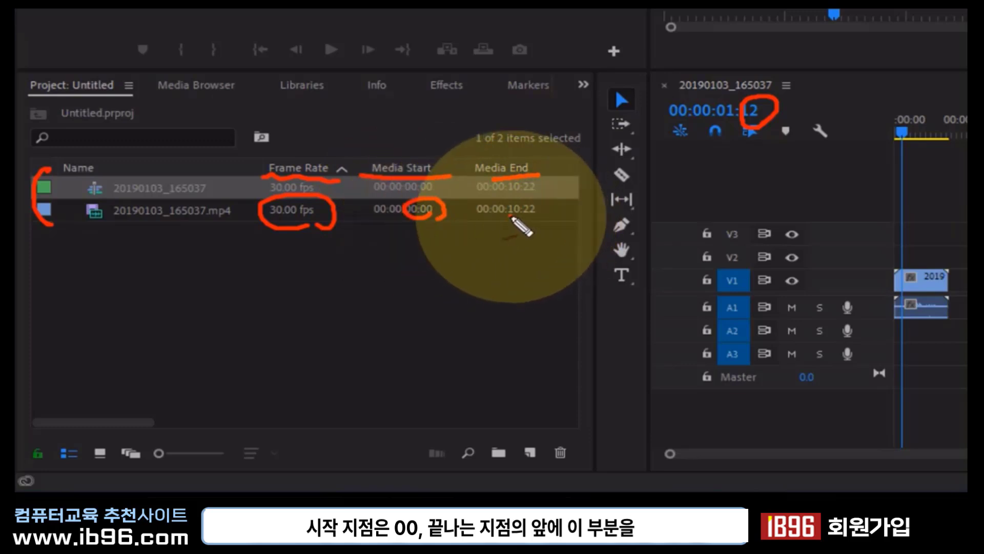
drag(498, 218, 518, 219)
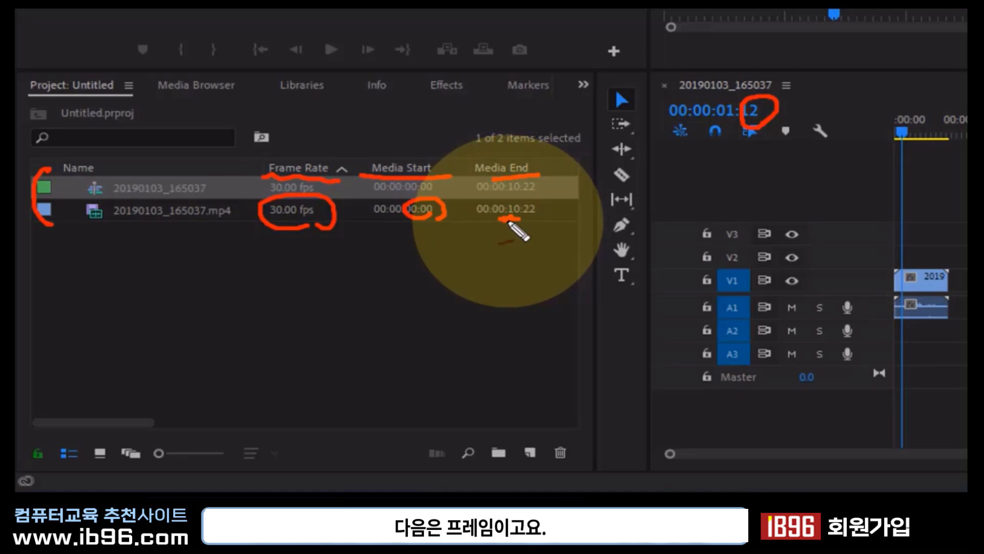
mouse_move(510, 219)
mouse_down()
mouse_move(539, 218)
mouse_move(509, 251)
mouse_move(521, 253)
mouse_up()
mouse_move(463, 273)
mouse_down()
mouse_move(464, 297)
mouse_move(478, 280)
mouse_up()
mouse_move(489, 277)
mouse_down()
mouse_move(533, 300)
mouse_move(582, 297)
mouse_up()
drag(574, 283, 602, 279)
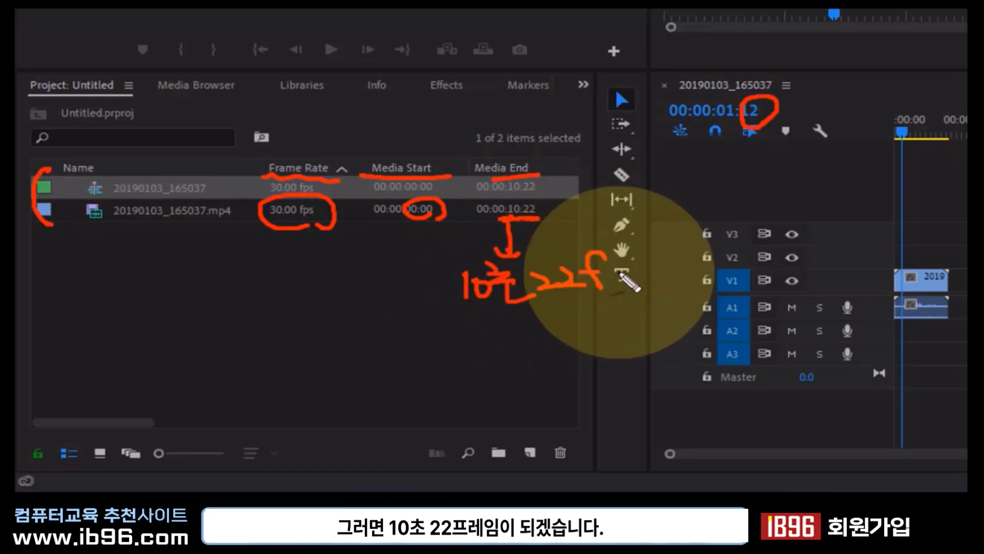
Clear the ink, box the Media End 00:00:10:22 with an arrow, and jot 30 60.
key(Escape)
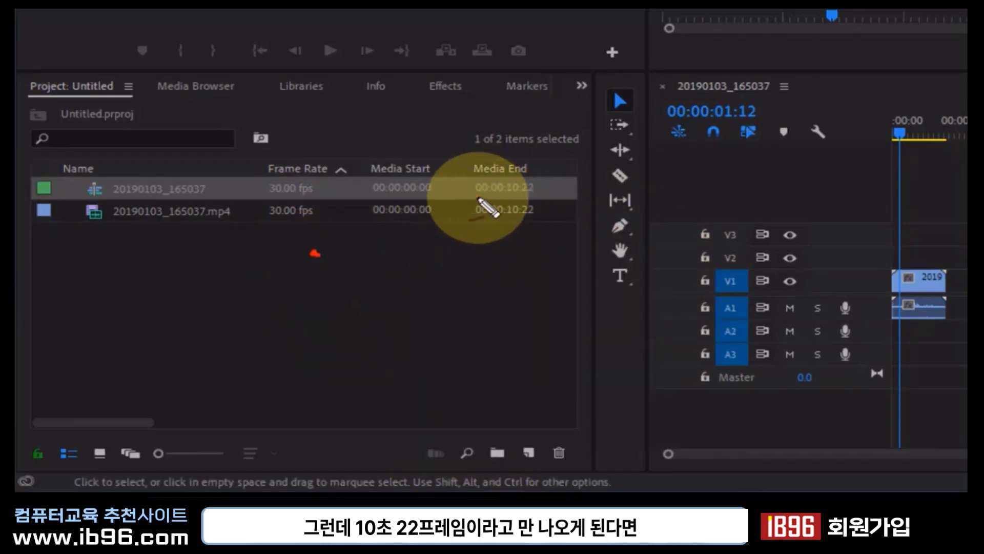
mouse_move(476, 196)
mouse_down()
mouse_move(553, 187)
mouse_move(488, 178)
mouse_up()
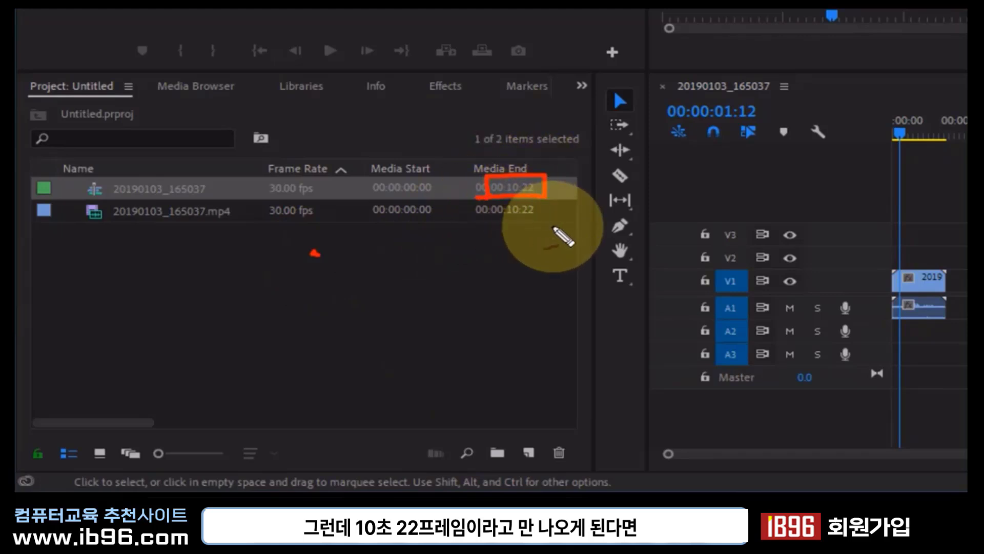
drag(546, 189, 608, 189)
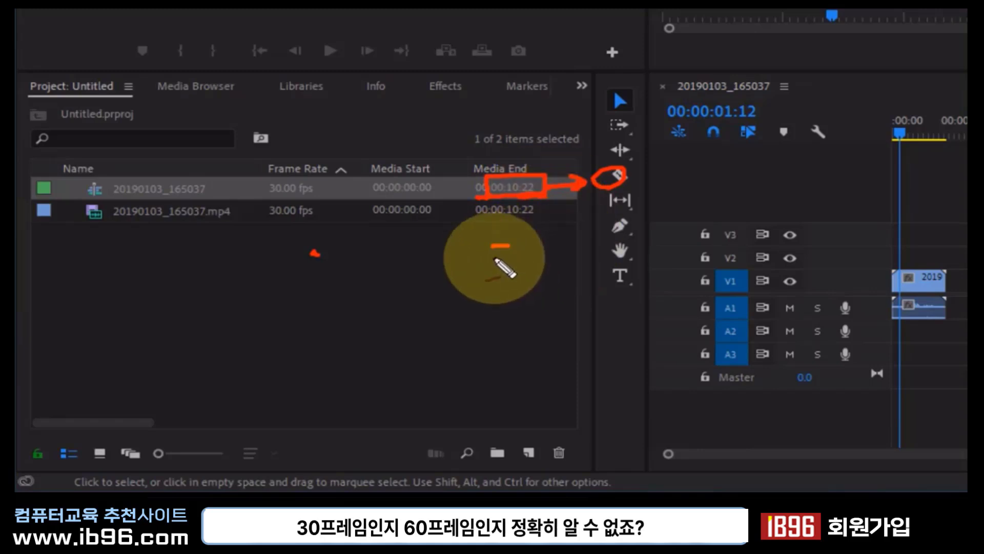
drag(493, 246, 492, 267)
mouse_move(528, 249)
mouse_down()
mouse_move(565, 255)
mouse_move(581, 244)
mouse_up()
mouse_move(471, 281)
mouse_down()
mouse_move(610, 275)
mouse_move(611, 286)
mouse_up()
drag(632, 259, 624, 284)
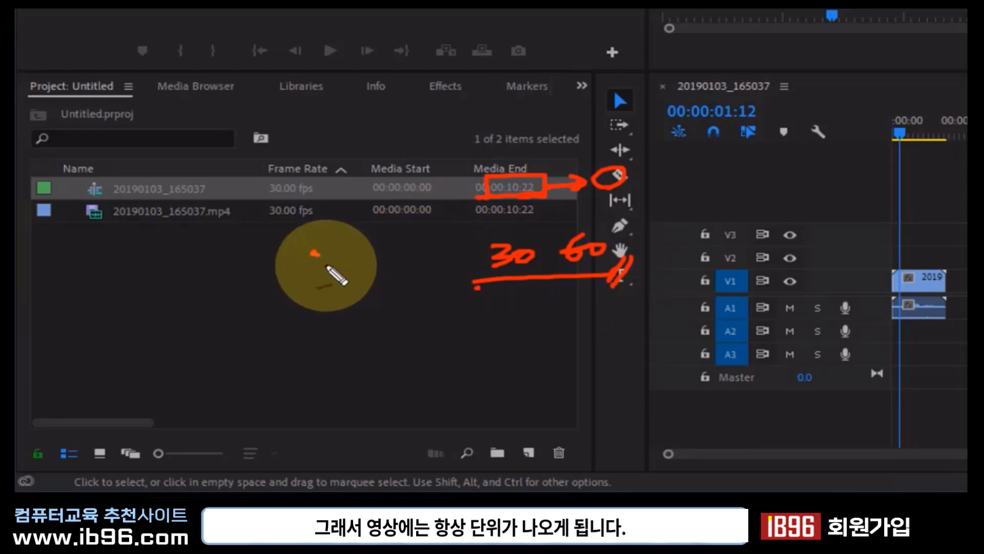
Circle the first clip's 30.00 fps and add a question mark beneath it.
drag(321, 199, 302, 203)
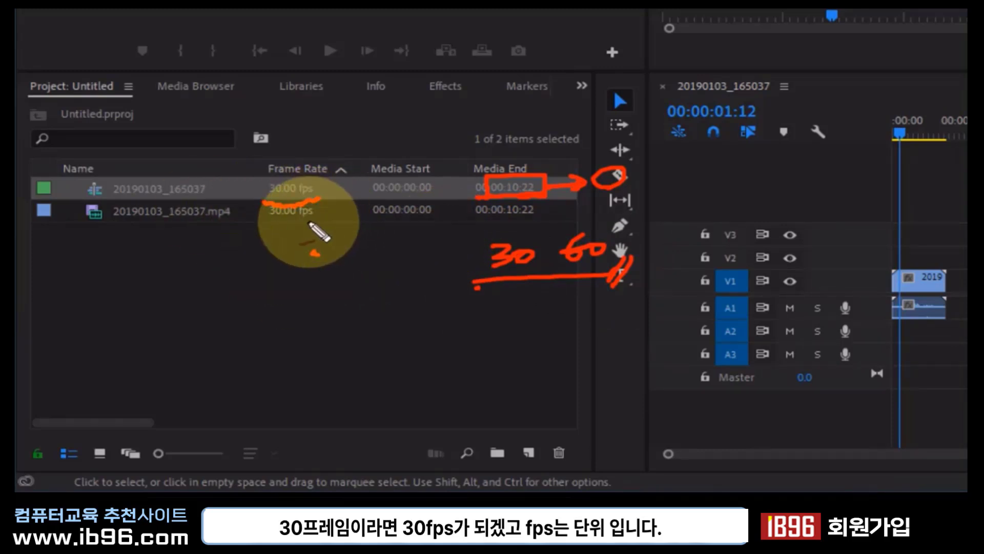
drag(313, 177, 328, 192)
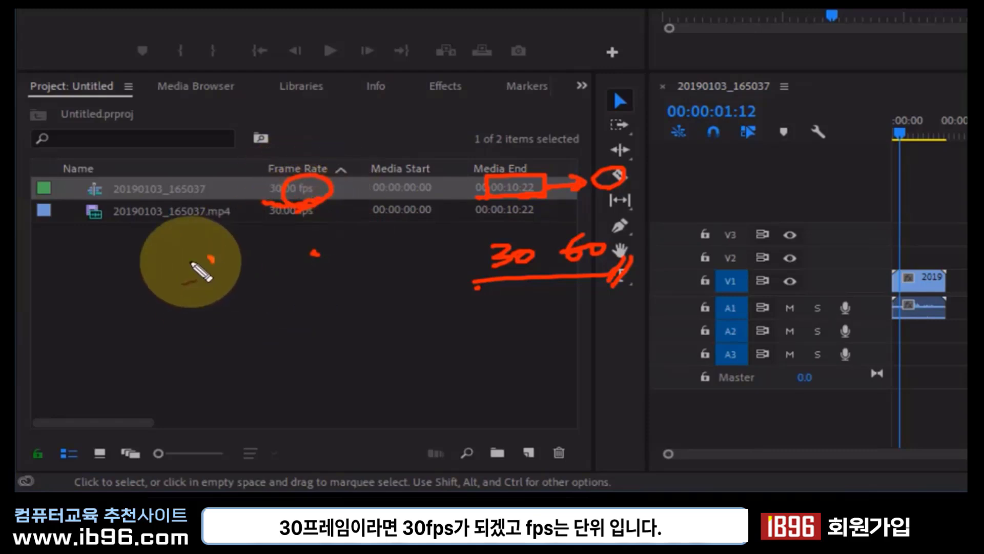
mouse_move(213, 258)
mouse_down()
mouse_move(205, 328)
mouse_move(203, 314)
mouse_move(248, 307)
mouse_move(180, 308)
mouse_move(243, 277)
mouse_move(273, 308)
mouse_move(274, 298)
mouse_move(315, 301)
mouse_move(301, 314)
mouse_up()
click(305, 222)
Write underlined 30fps and 24fps example notes.
drag(354, 291, 342, 308)
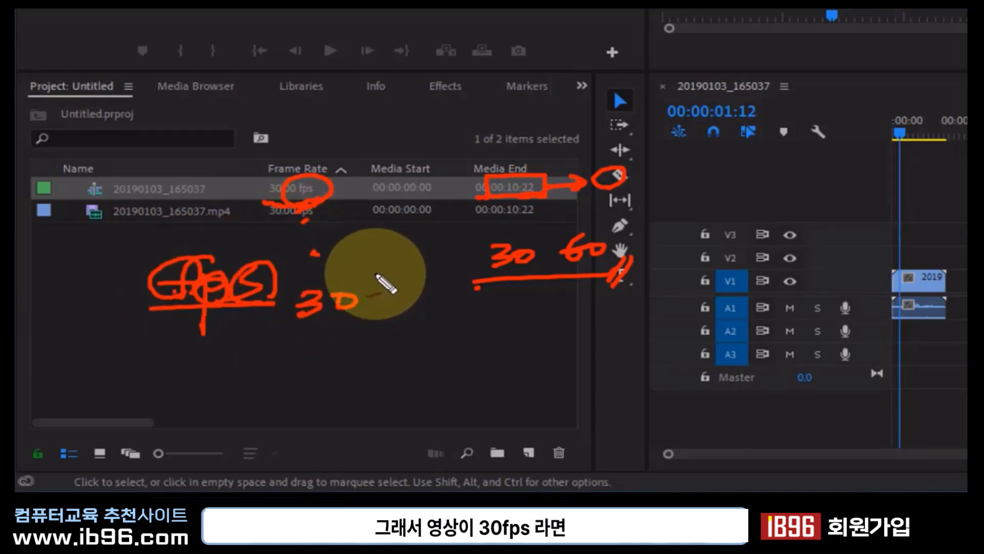
mouse_move(392, 274)
mouse_down()
mouse_move(410, 310)
mouse_move(440, 303)
mouse_up()
mouse_move(285, 338)
mouse_down()
mouse_move(451, 320)
mouse_move(468, 307)
mouse_up()
drag(467, 328, 476, 308)
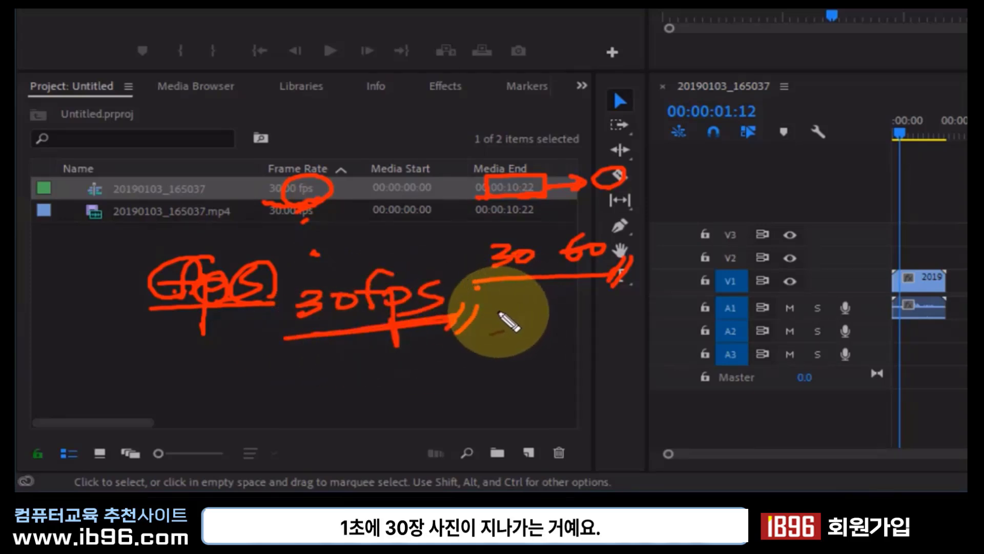
drag(299, 359, 287, 380)
drag(323, 353, 333, 374)
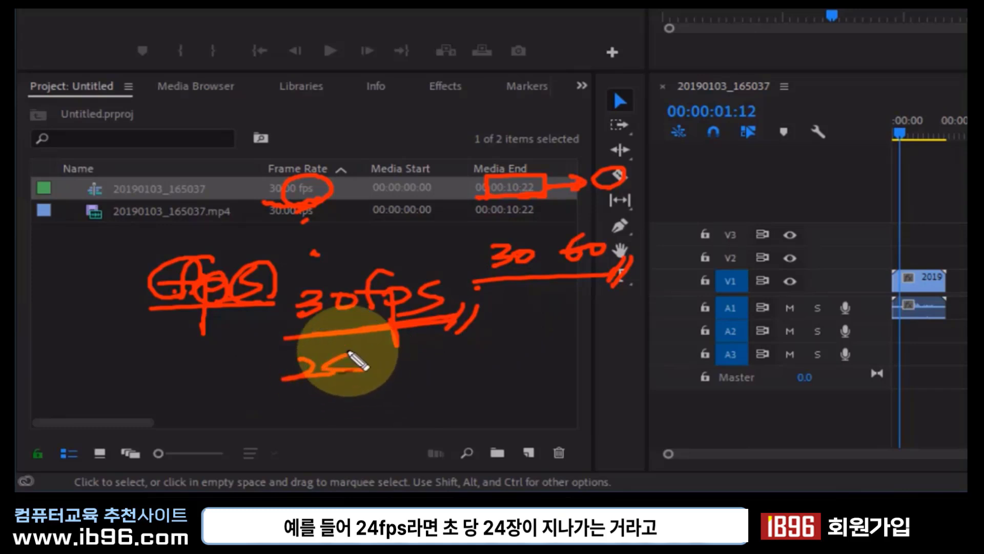
drag(392, 333, 369, 377)
drag(282, 380, 397, 369)
mouse_move(440, 348)
mouse_down()
mouse_move(415, 375)
mouse_move(402, 410)
mouse_up()
mouse_move(477, 380)
mouse_down()
mouse_move(254, 403)
mouse_move(367, 387)
mouse_up()
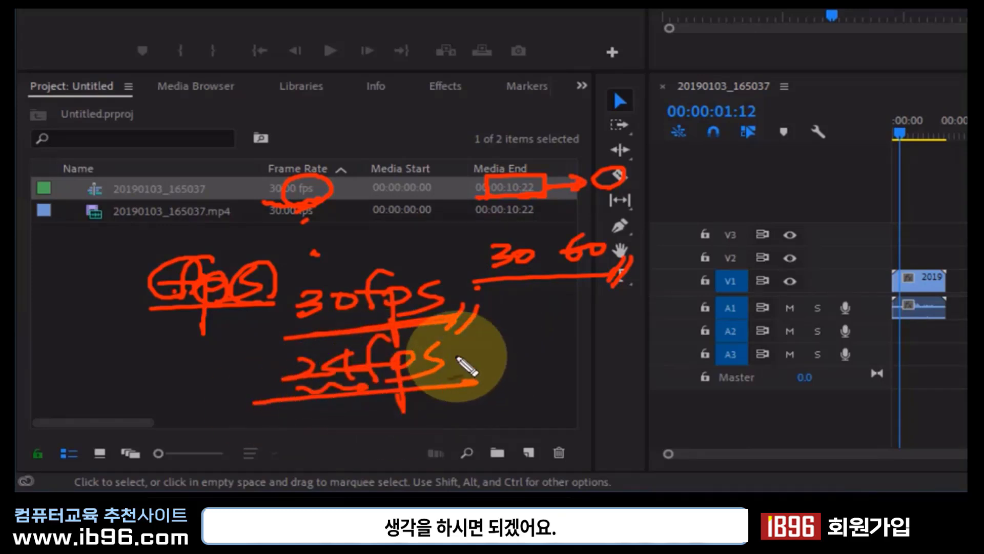
Clear the red notes, zoom the timeline in on the clip, and park the playhead at 00:00:02:23.
key(Escape)
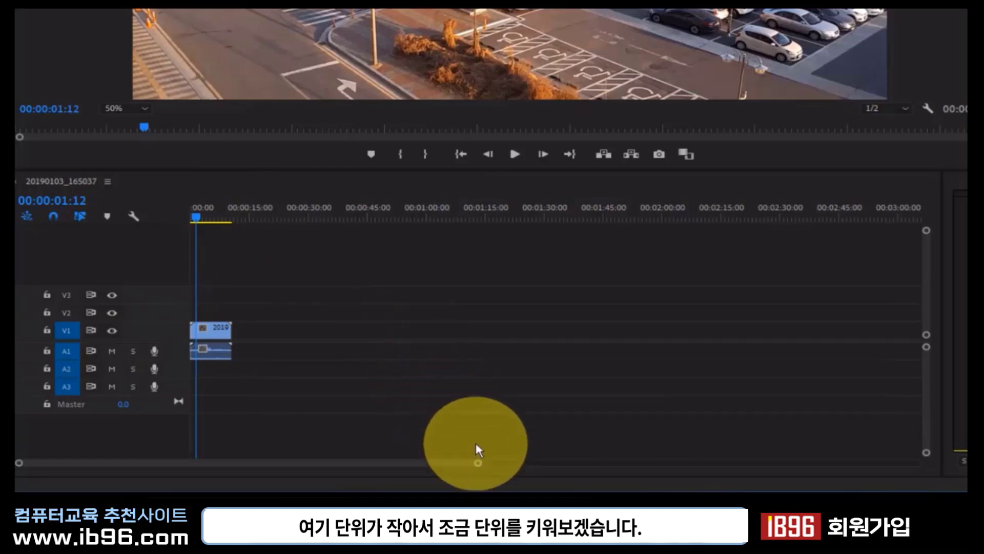
mouse_move(253, 462)
mouse_down()
mouse_move(547, 463)
mouse_move(195, 461)
mouse_up()
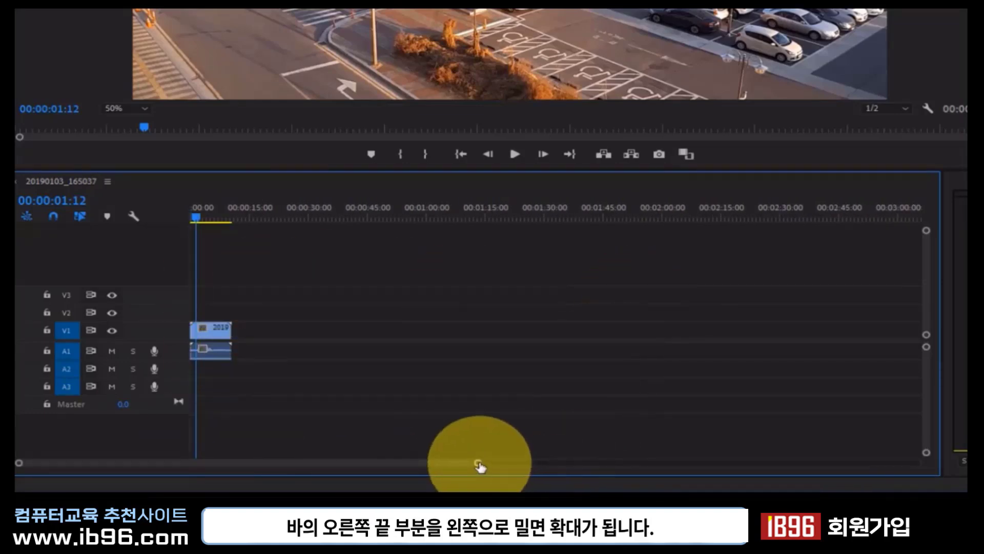
mouse_move(478, 464)
mouse_down()
mouse_move(297, 471)
mouse_move(799, 495)
mouse_move(491, 472)
mouse_move(563, 472)
mouse_up()
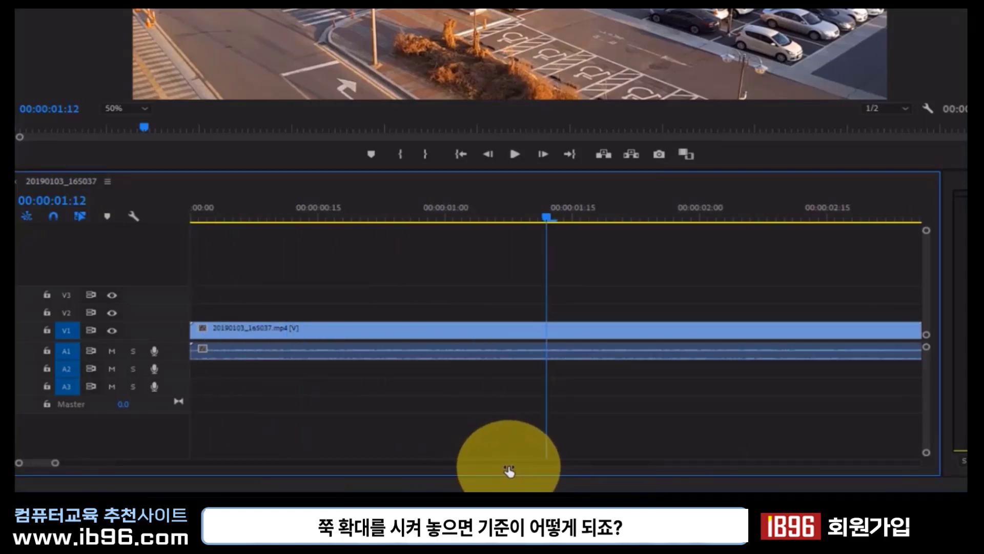
drag(226, 225, 295, 225)
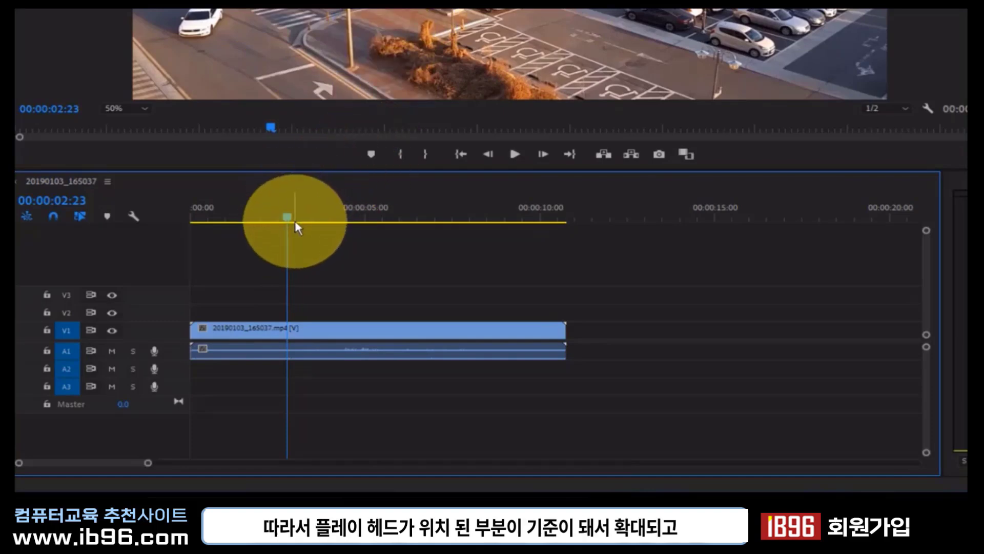
Scrub the playhead from 00:00:02:23 forward to 00:00:02:29.
drag(288, 220, 289, 220)
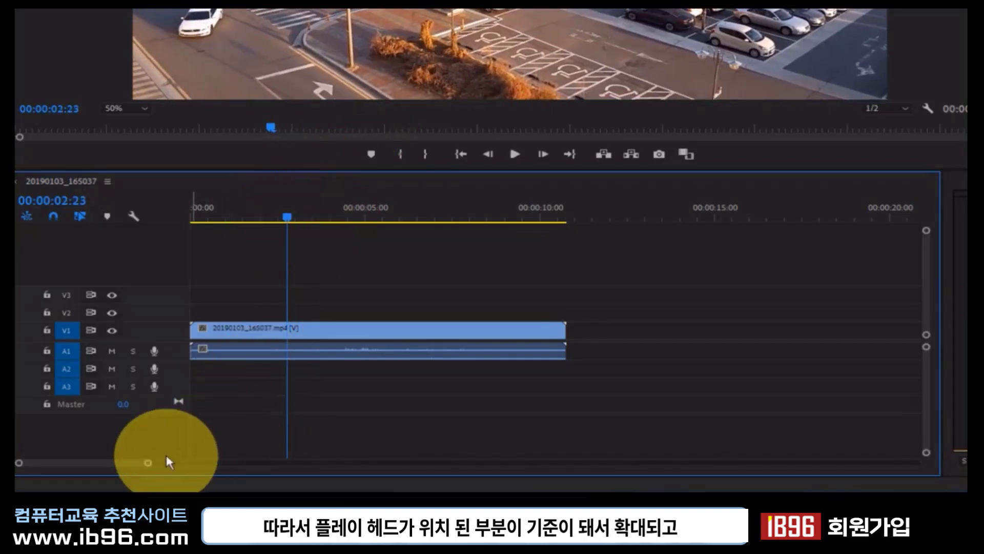
mouse_move(148, 463)
mouse_down()
mouse_move(95, 463)
mouse_move(142, 478)
mouse_move(103, 474)
mouse_up()
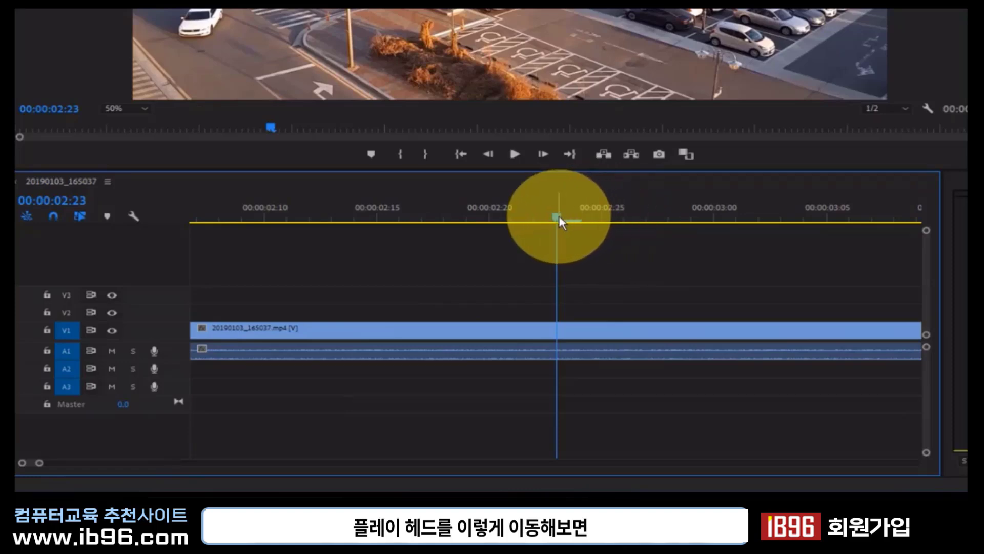
mouse_move(566, 224)
mouse_down()
mouse_move(678, 238)
mouse_move(722, 219)
mouse_up()
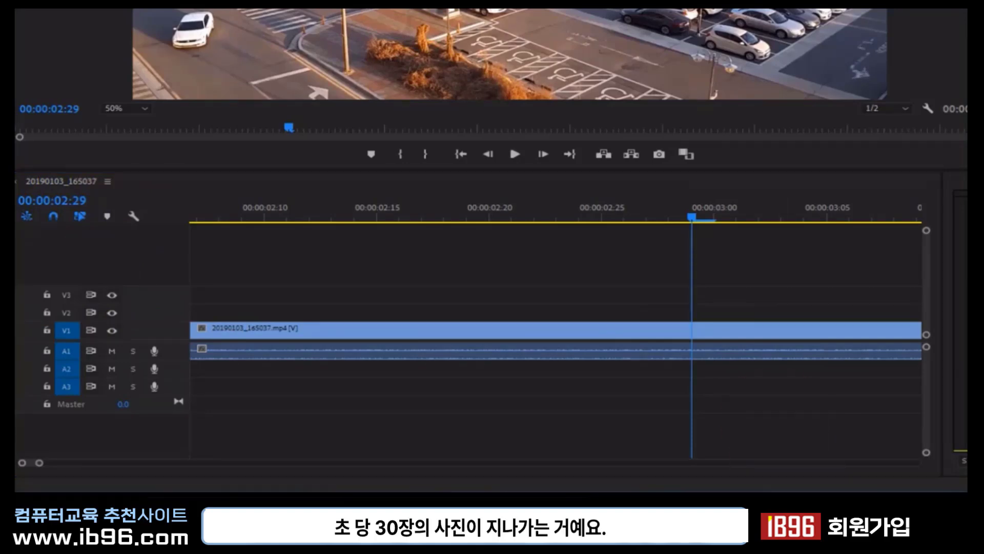
drag(45, 213, 109, 216)
mouse_move(205, 250)
mouse_down()
mouse_move(230, 259)
mouse_move(285, 248)
mouse_move(298, 259)
mouse_move(279, 268)
mouse_up()
click(247, 245)
click(247, 259)
mouse_move(279, 208)
mouse_down()
mouse_move(306, 205)
mouse_move(295, 219)
mouse_up()
mouse_move(261, 277)
mouse_down()
mouse_move(264, 293)
mouse_move(303, 280)
mouse_up()
drag(279, 300, 302, 300)
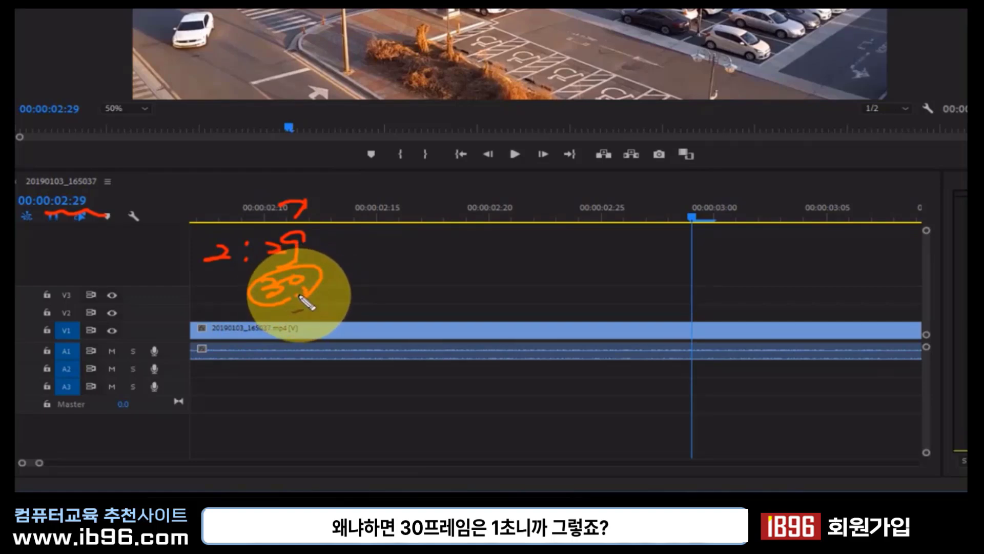
drag(300, 298, 310, 293)
drag(308, 241, 208, 226)
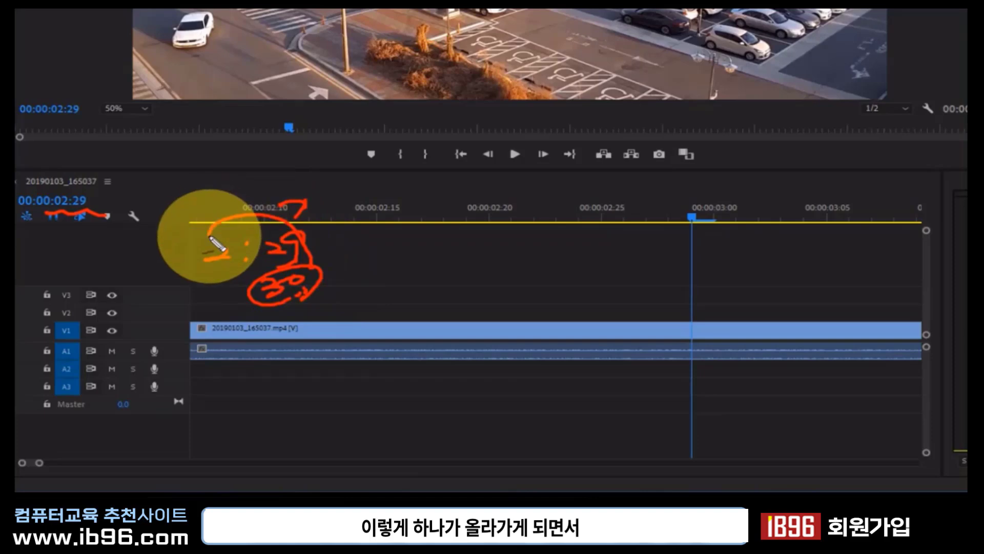
mouse_move(357, 249)
mouse_down()
mouse_move(356, 267)
mouse_move(460, 249)
mouse_up()
drag(336, 272, 486, 270)
mouse_move(697, 203)
mouse_down()
mouse_move(690, 229)
mouse_move(666, 249)
mouse_up()
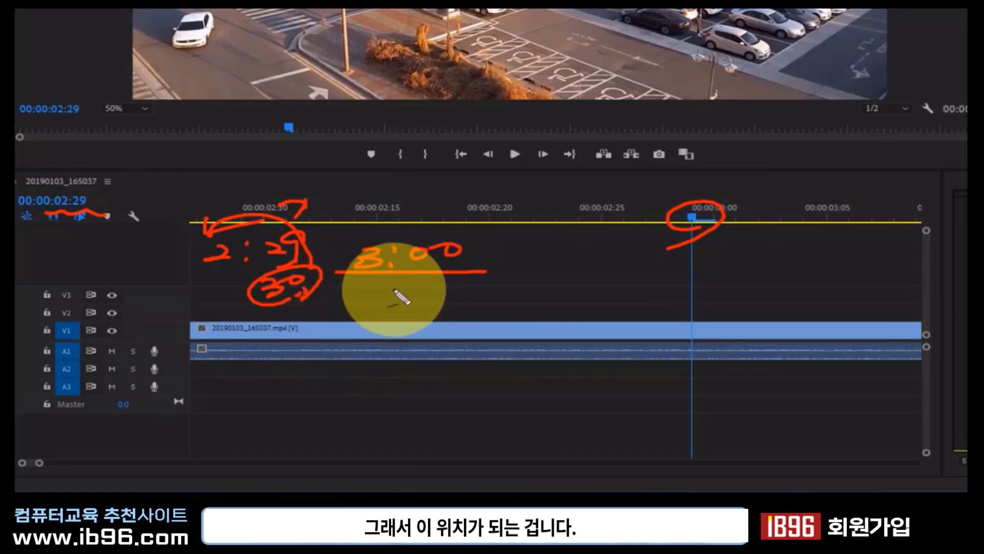
drag(393, 290, 416, 294)
drag(533, 255, 523, 285)
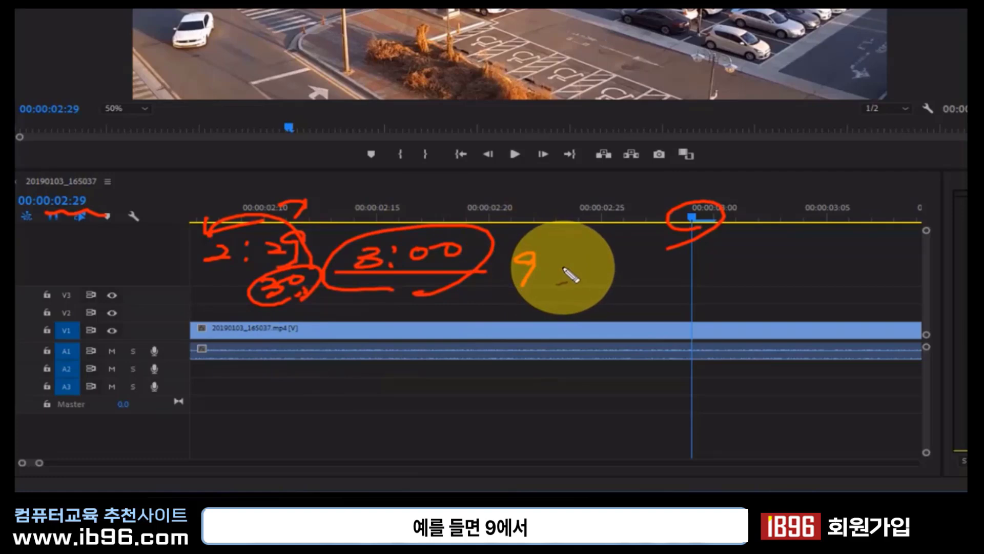
mouse_move(505, 246)
mouse_down()
mouse_move(510, 292)
mouse_move(468, 303)
mouse_move(542, 298)
mouse_up()
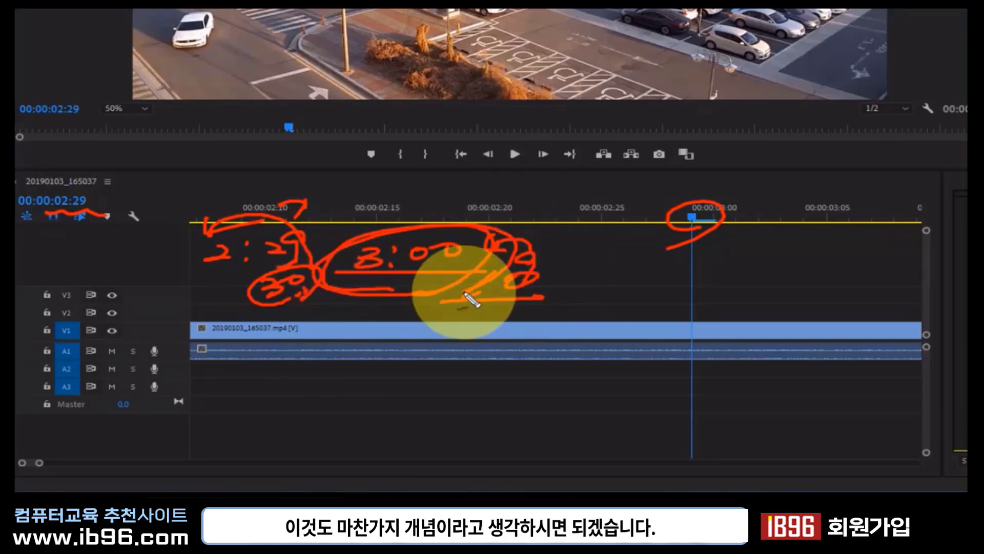
drag(461, 241, 533, 271)
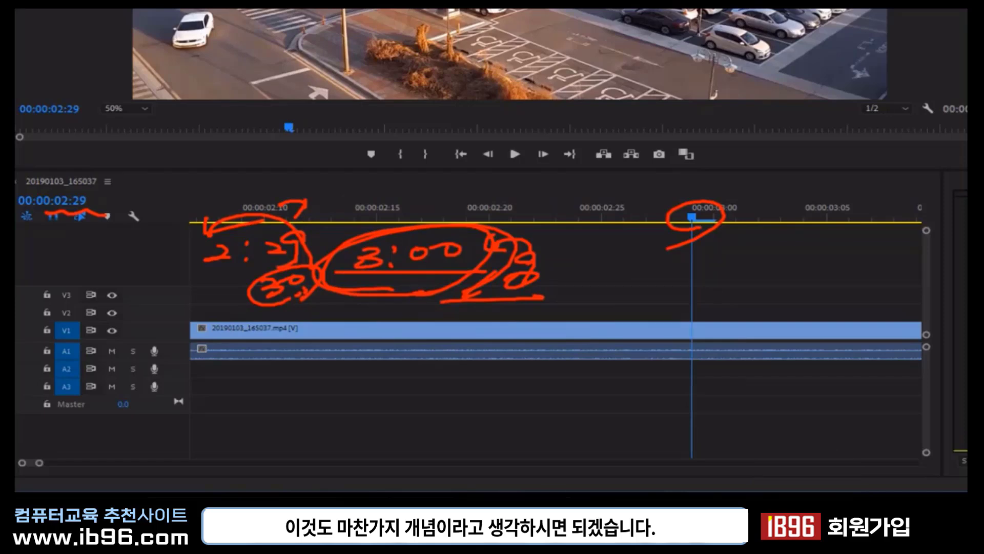
key(Escape)
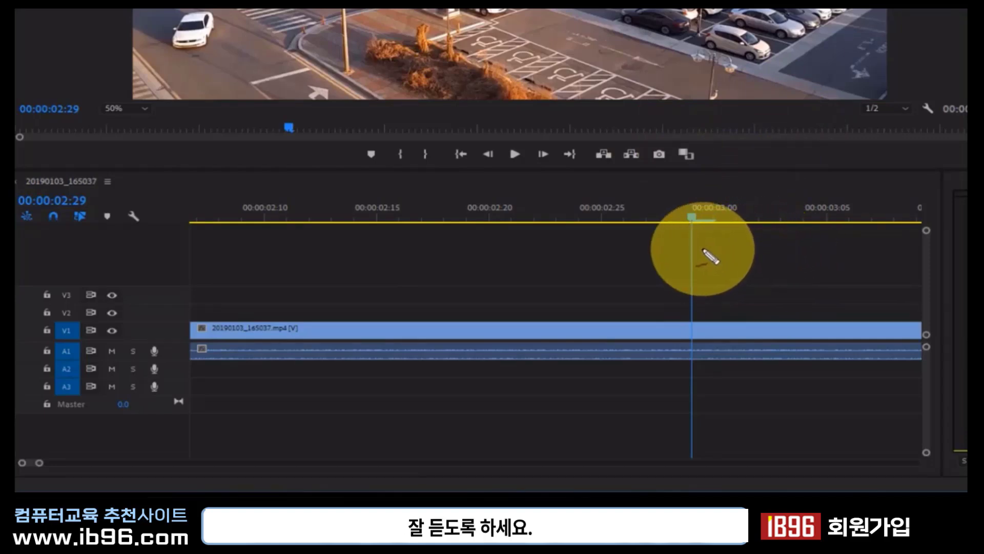
drag(692, 209, 697, 218)
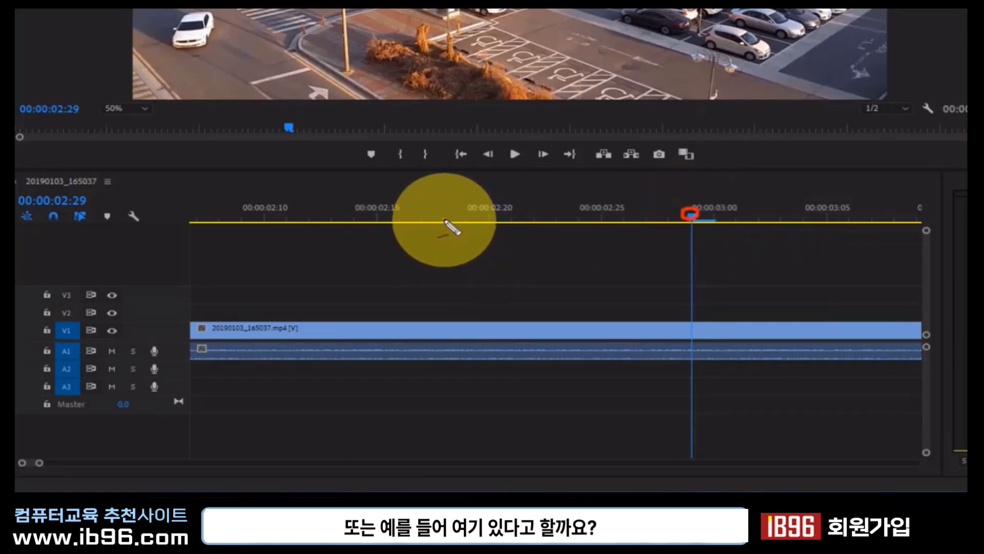
drag(444, 219, 445, 191)
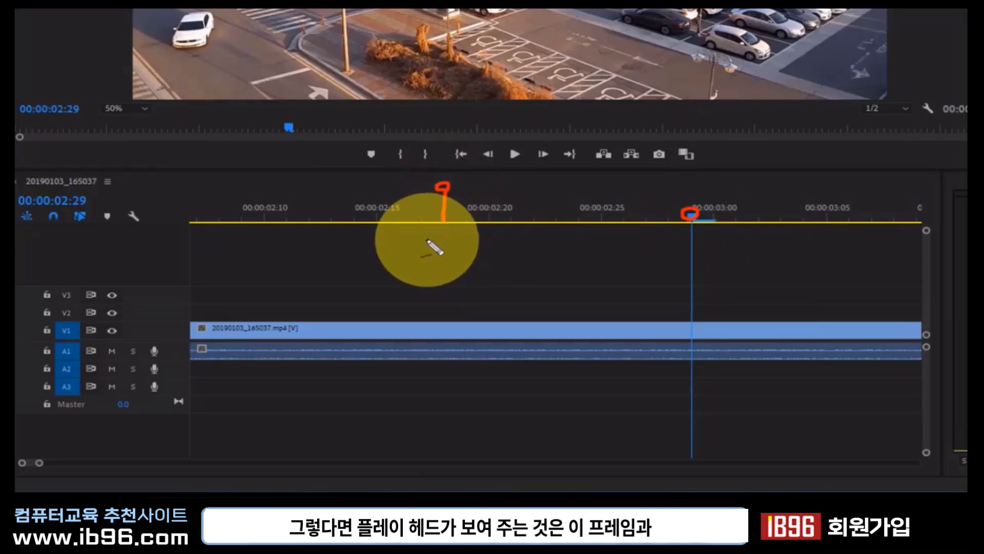
mouse_move(423, 210)
mouse_down()
mouse_move(423, 226)
mouse_move(461, 225)
mouse_up()
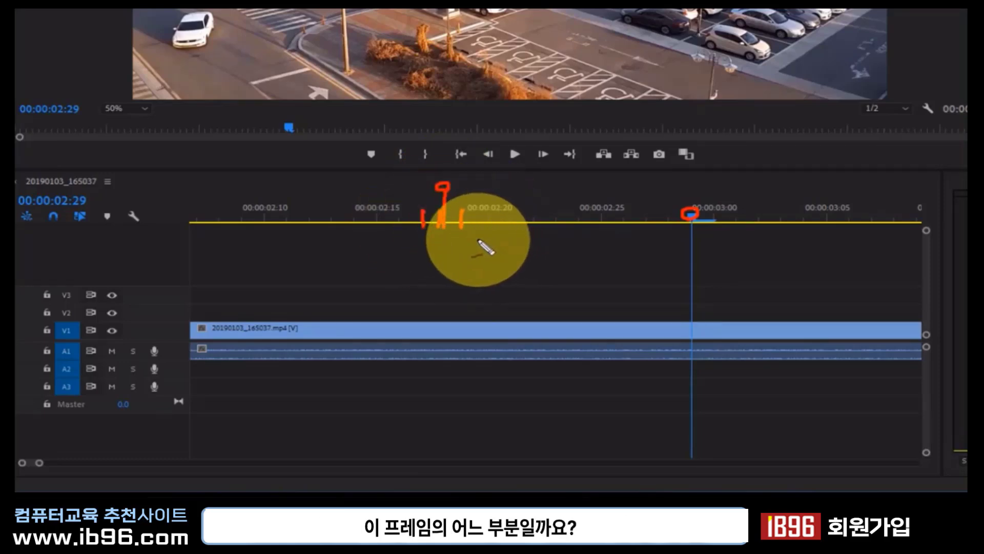
mouse_move(312, 205)
mouse_down()
mouse_move(312, 220)
mouse_move(355, 220)
mouse_move(375, 200)
mouse_move(380, 215)
mouse_up()
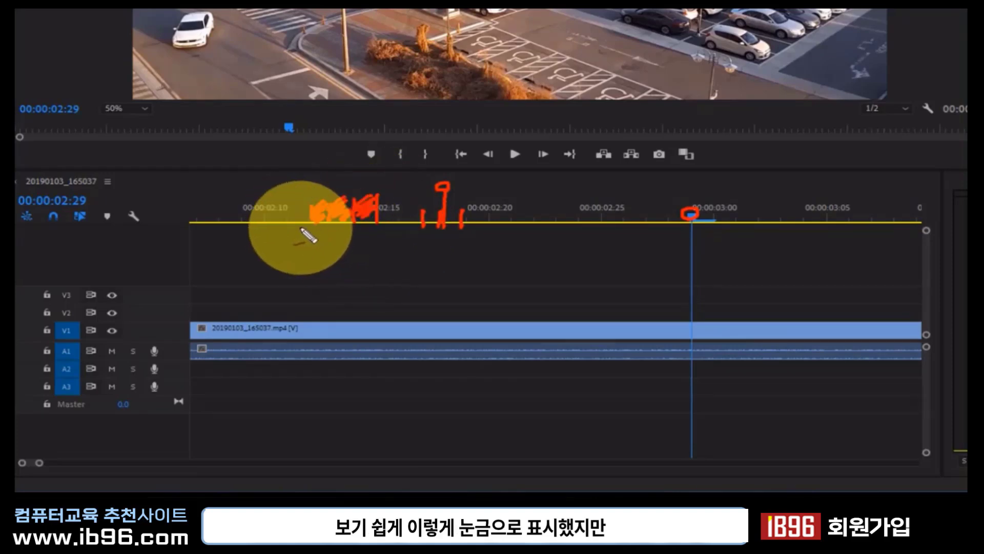
drag(302, 226, 368, 212)
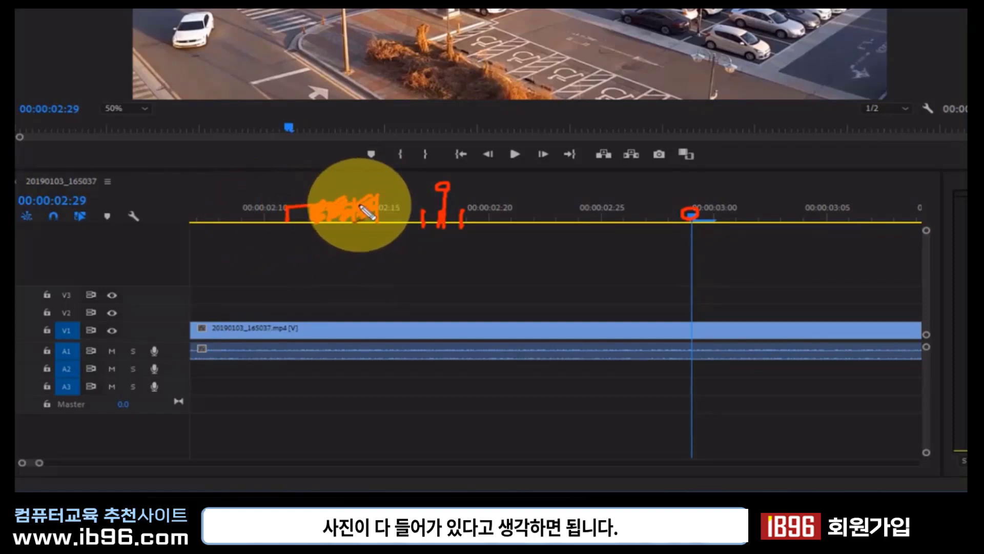
key(Escape)
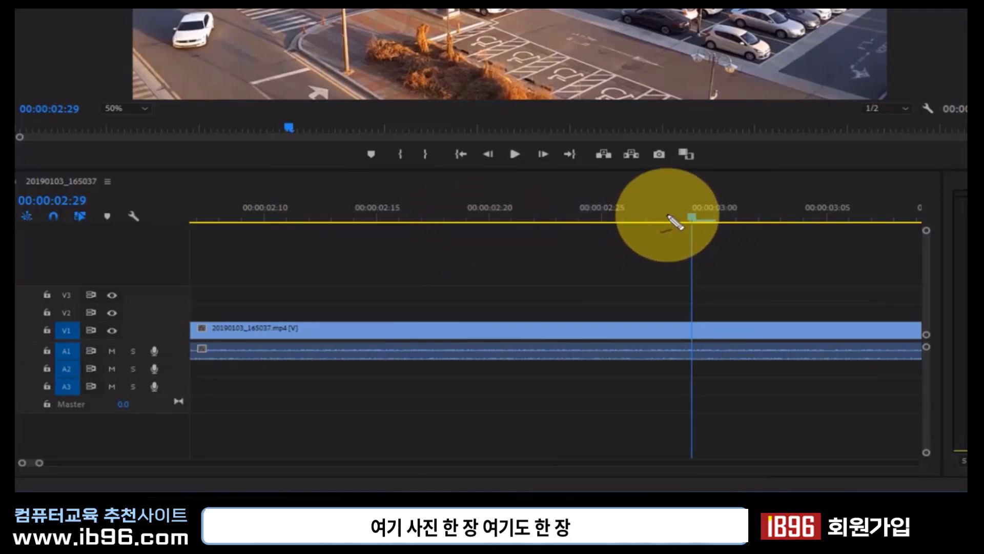
drag(667, 214, 598, 221)
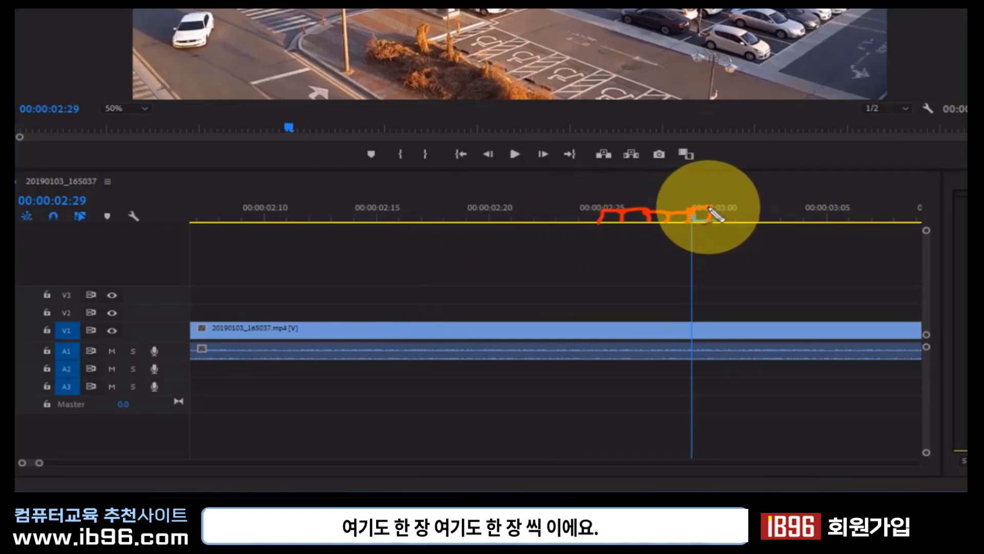
drag(709, 210, 757, 221)
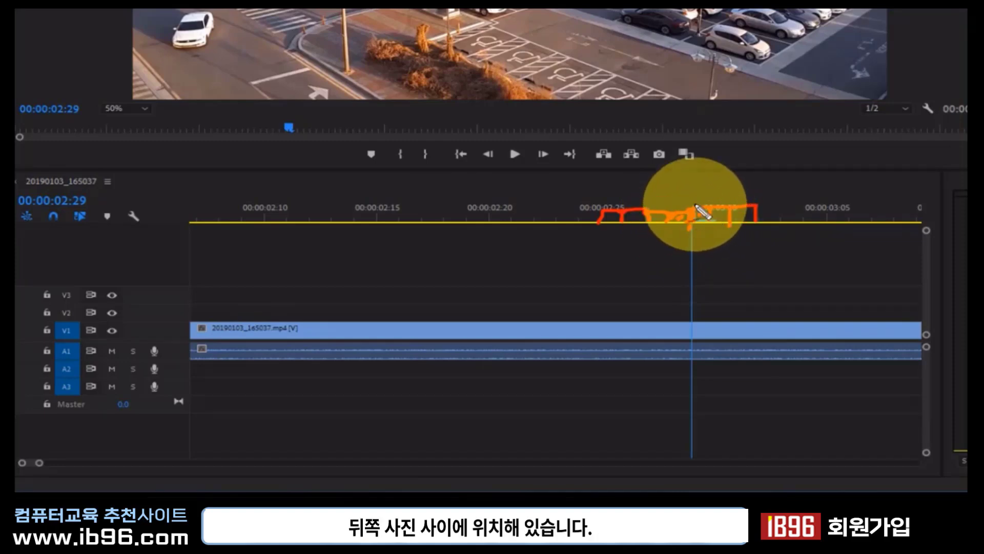
drag(688, 189, 689, 238)
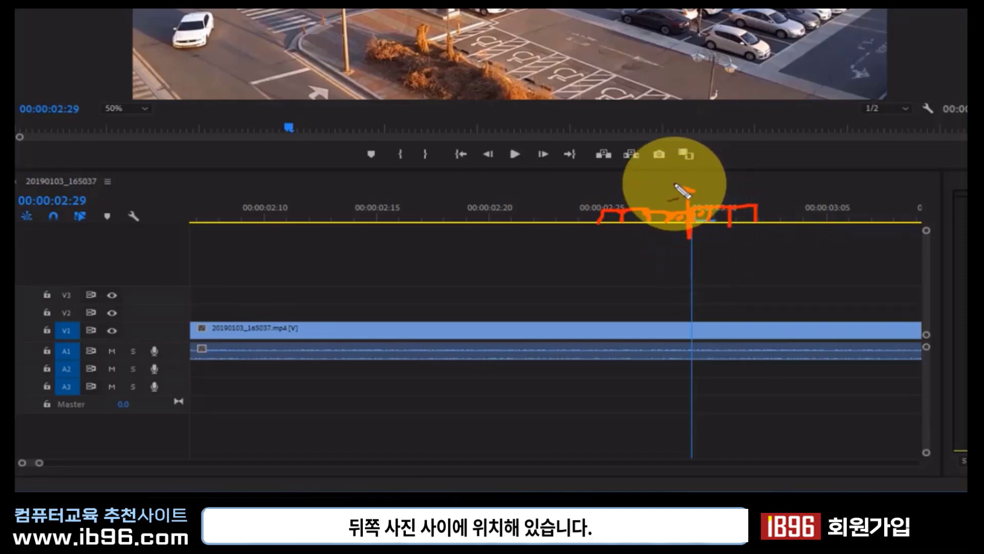
drag(676, 181, 692, 185)
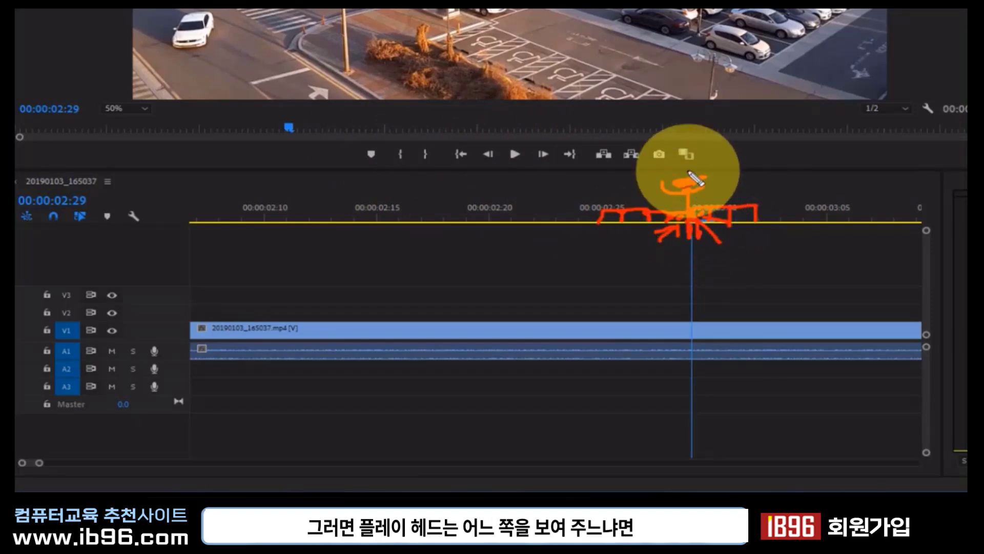
drag(688, 173, 707, 194)
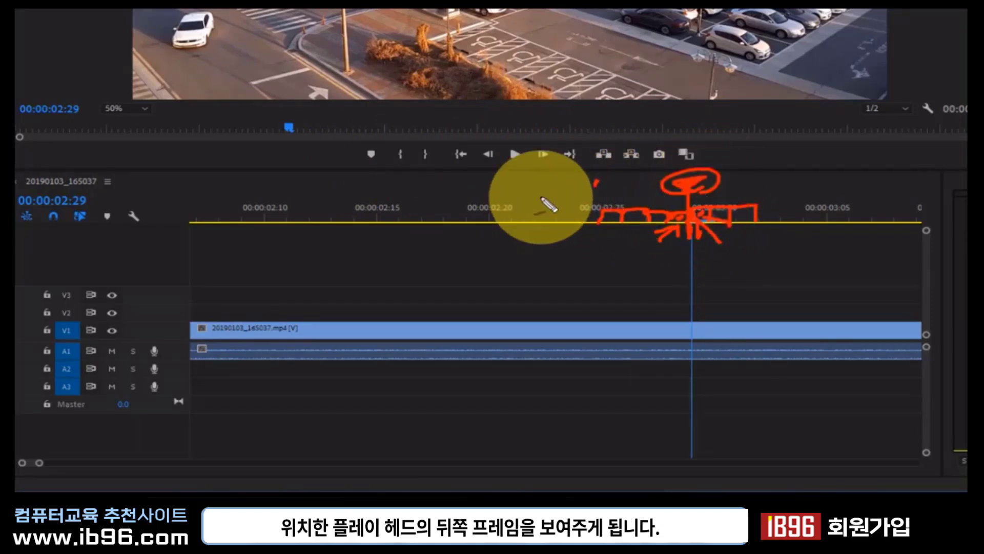
mouse_move(537, 197)
mouse_down()
mouse_move(560, 184)
mouse_move(549, 216)
mouse_move(528, 219)
mouse_up()
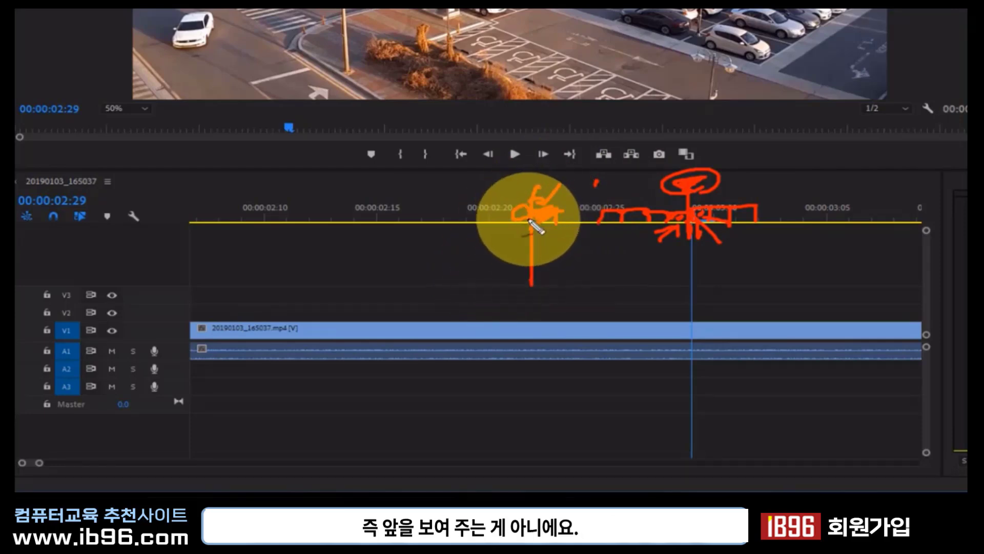
Clear the old sketches and mark the playhead head and the blue bar near 00:00:03:00.
key(Escape)
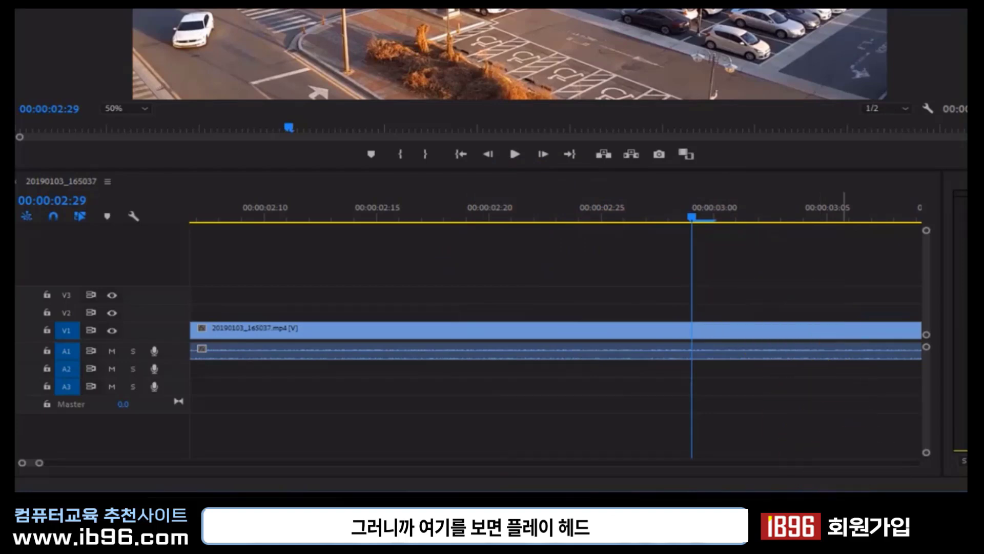
drag(706, 248, 715, 226)
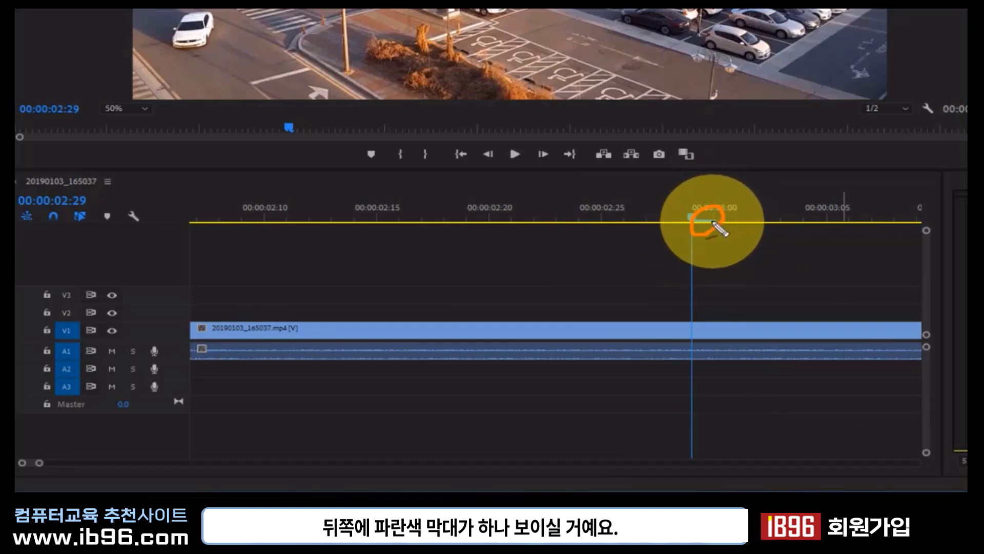
mouse_move(703, 227)
mouse_down()
mouse_move(727, 256)
mouse_move(753, 228)
mouse_up()
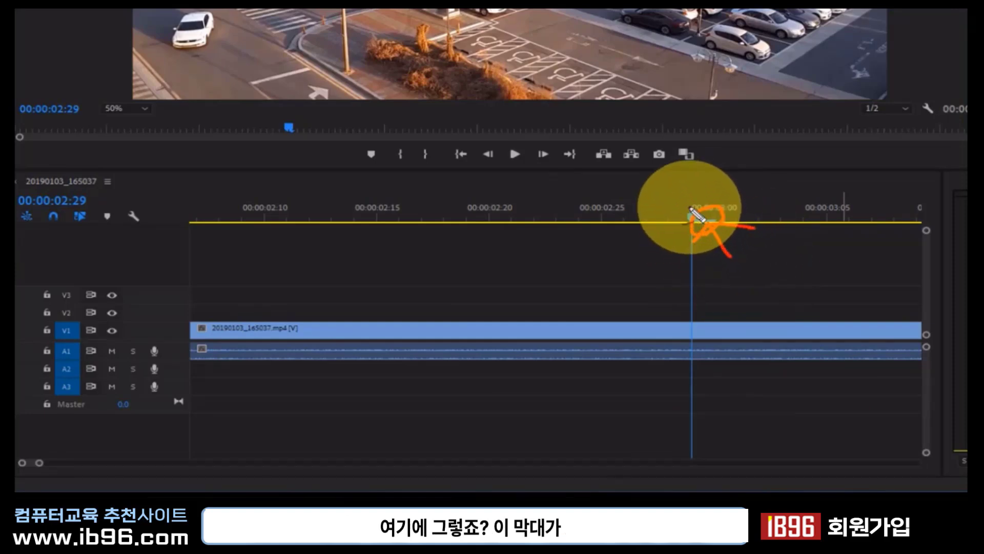
Tick the 00:00:03:00 label, step through nearby frames, then drag the playhead back to 00:00:01:17.
mouse_move(691, 220)
mouse_down()
mouse_move(692, 192)
mouse_move(696, 225)
mouse_up()
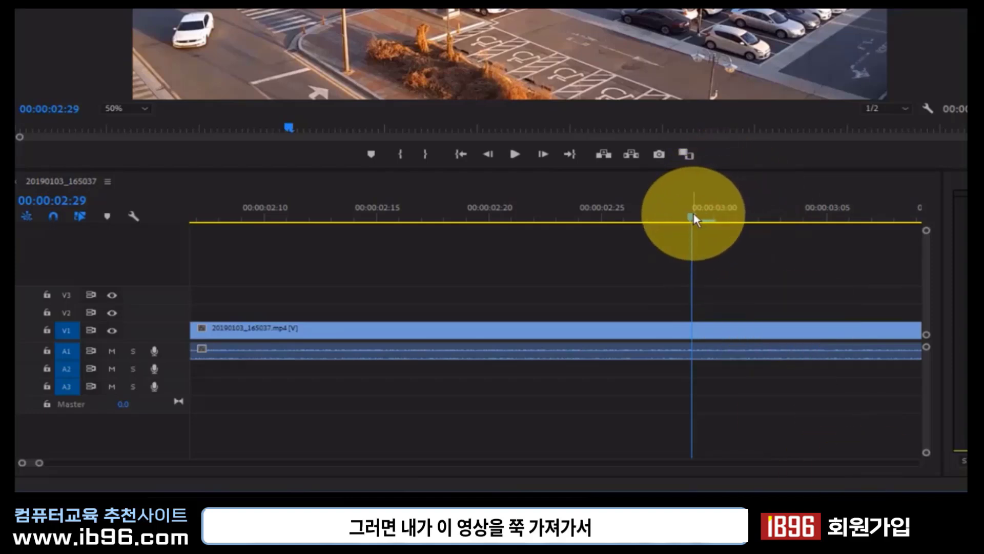
mouse_move(695, 219)
mouse_down()
mouse_move(602, 197)
mouse_move(687, 196)
mouse_move(714, 206)
mouse_up()
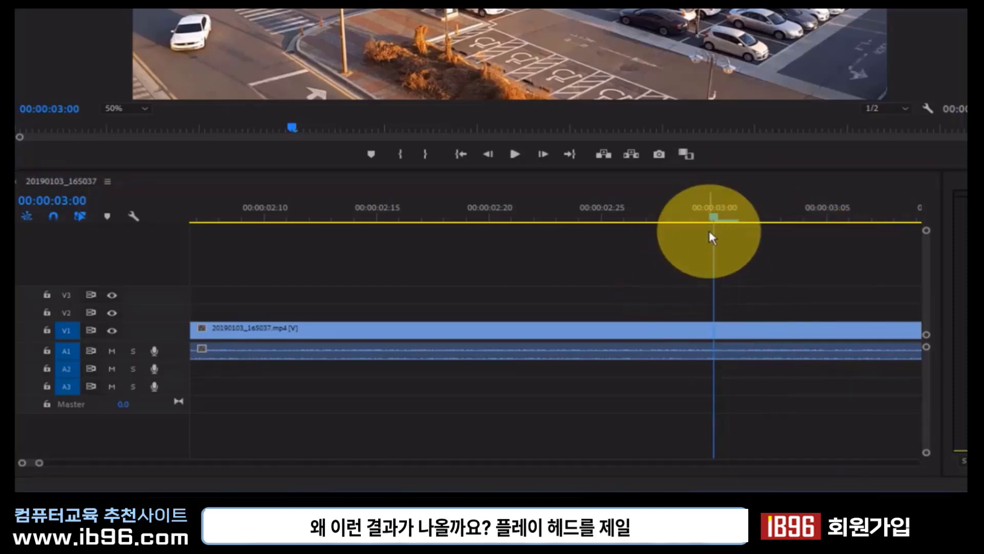
mouse_move(715, 220)
mouse_down()
mouse_move(52, 238)
mouse_move(28, 473)
mouse_up()
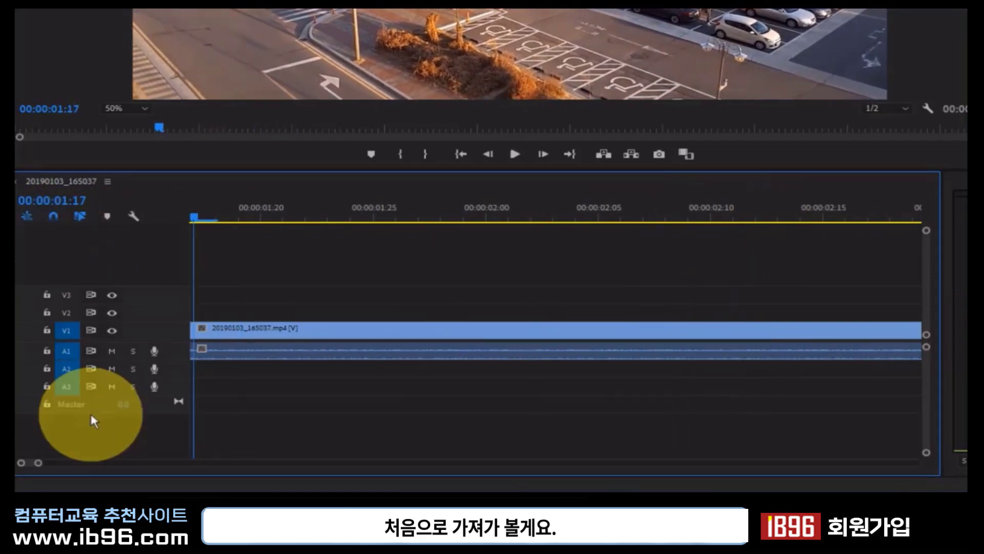
Return the playhead to 00:00:00:00 and annotate that position as 0f.
drag(248, 213, 121, 223)
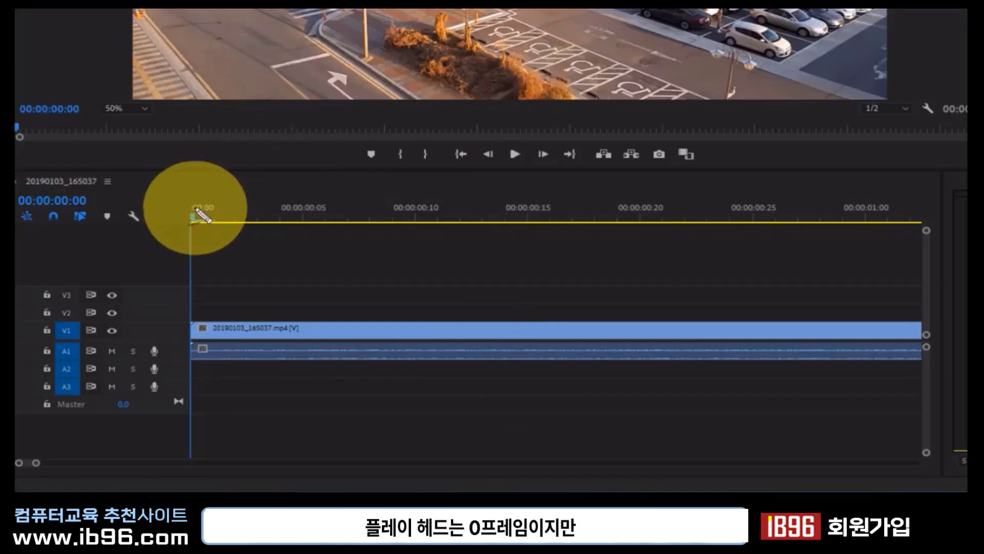
mouse_move(191, 213)
mouse_down()
mouse_move(190, 164)
mouse_move(228, 154)
mouse_up()
drag(181, 181, 247, 164)
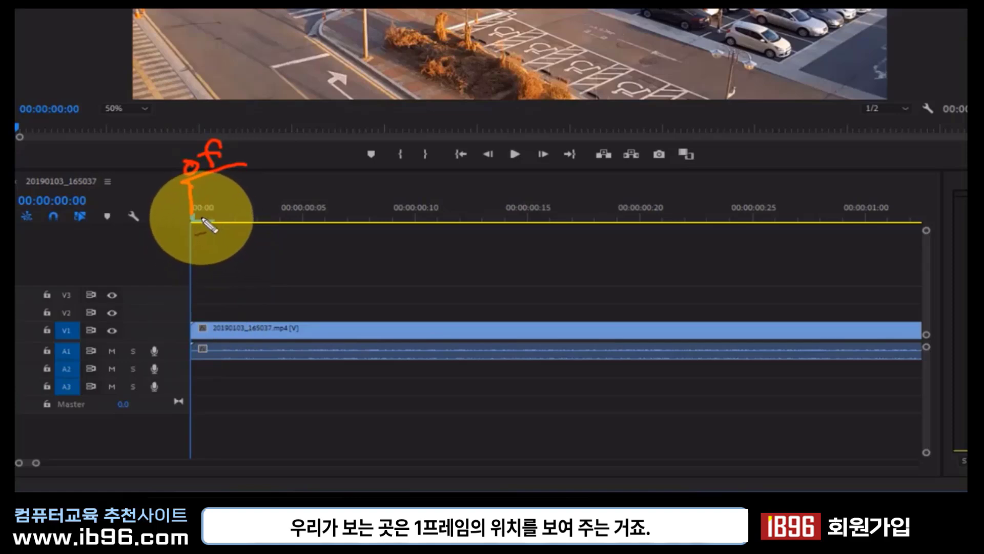
drag(199, 217, 189, 232)
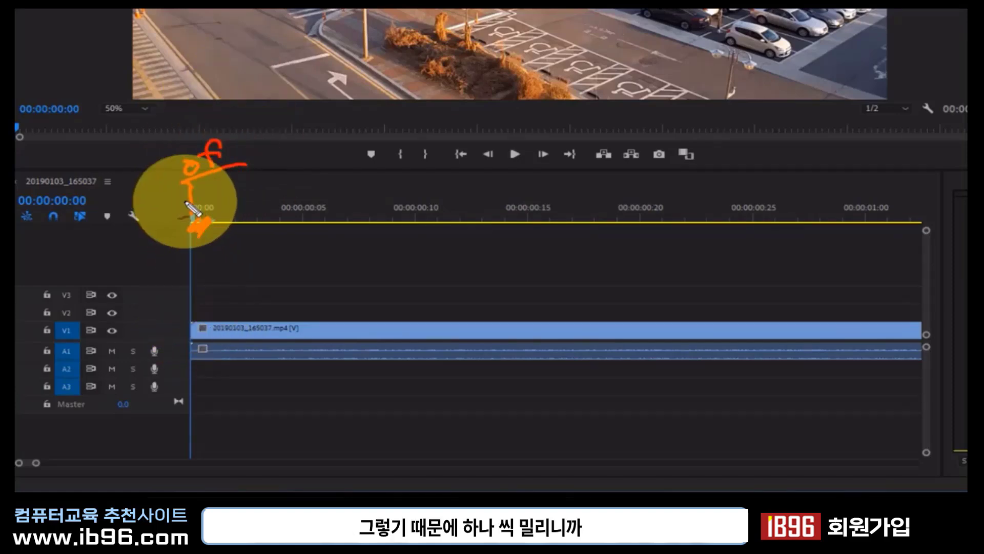
Mark the 00:00:00:25 spot on the ruler and circle the note at the timeline start.
click(320, 180)
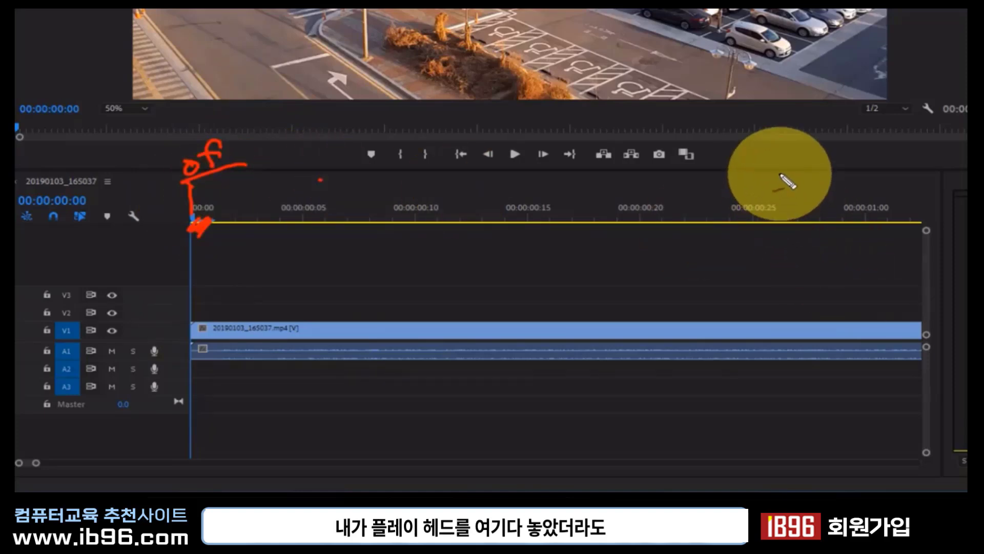
mouse_move(780, 175)
mouse_down()
mouse_move(786, 212)
mouse_move(801, 193)
mouse_up()
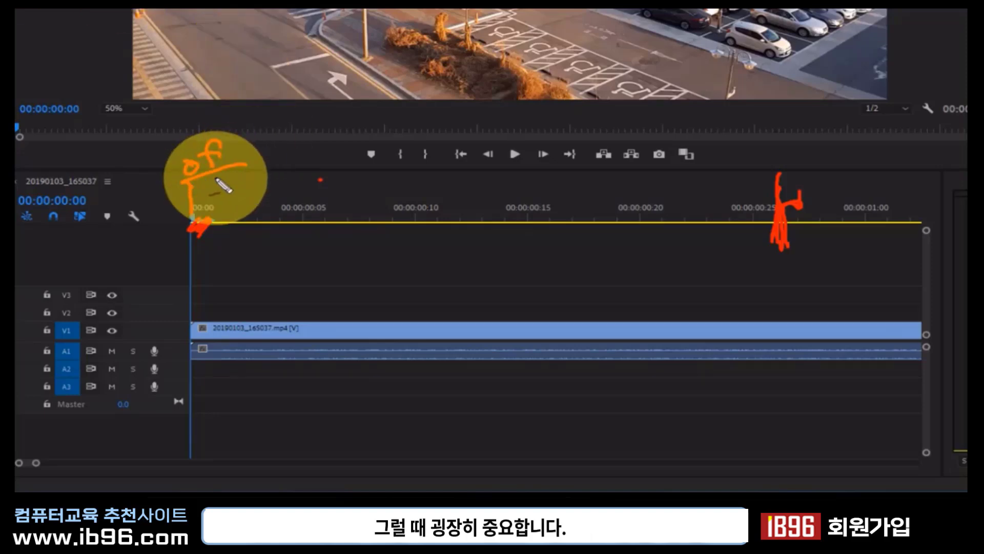
drag(226, 130, 213, 177)
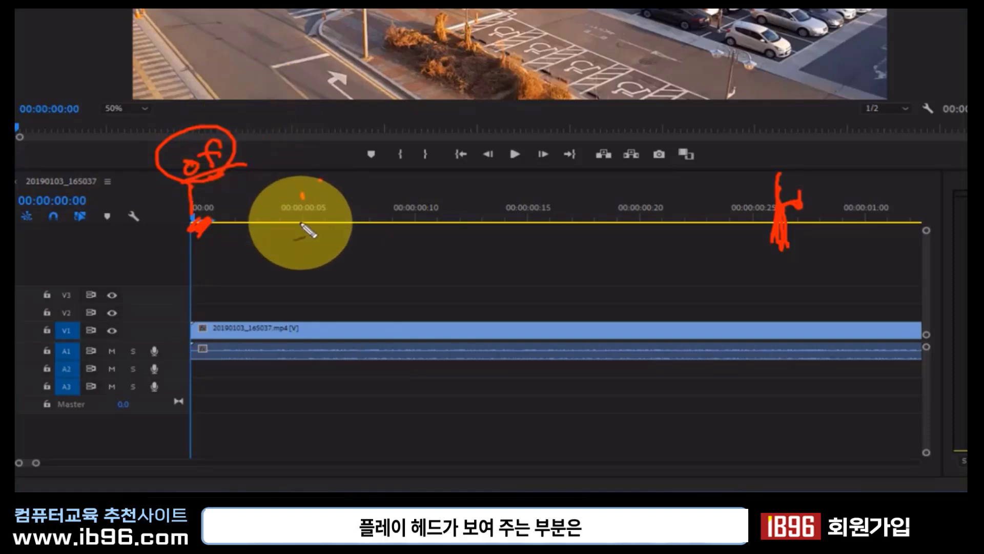
Draw a flagged vertical mark at 00:00:00:05, then clear all the annotations.
mouse_move(300, 223)
mouse_down()
mouse_move(300, 187)
mouse_move(328, 169)
mouse_up()
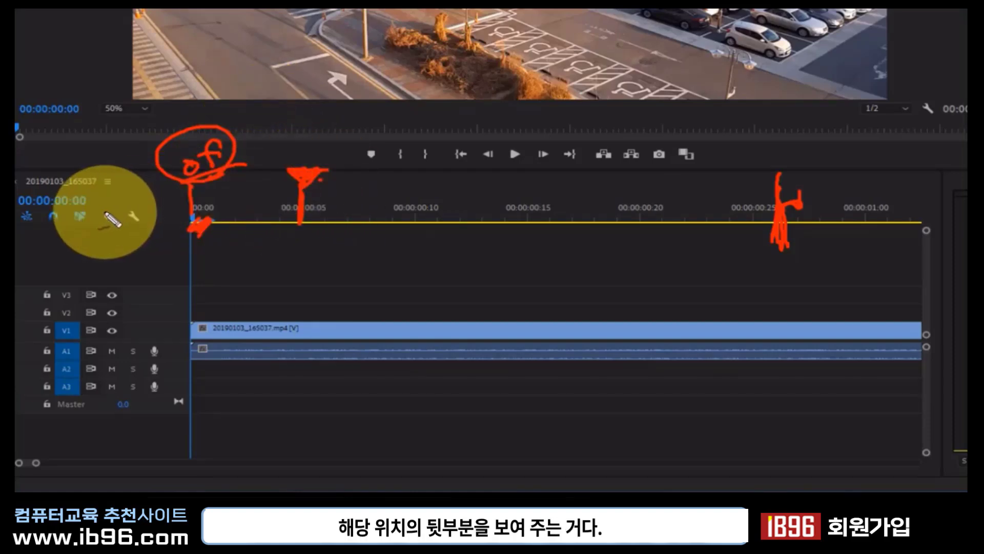
drag(83, 192, 105, 210)
drag(303, 187, 328, 177)
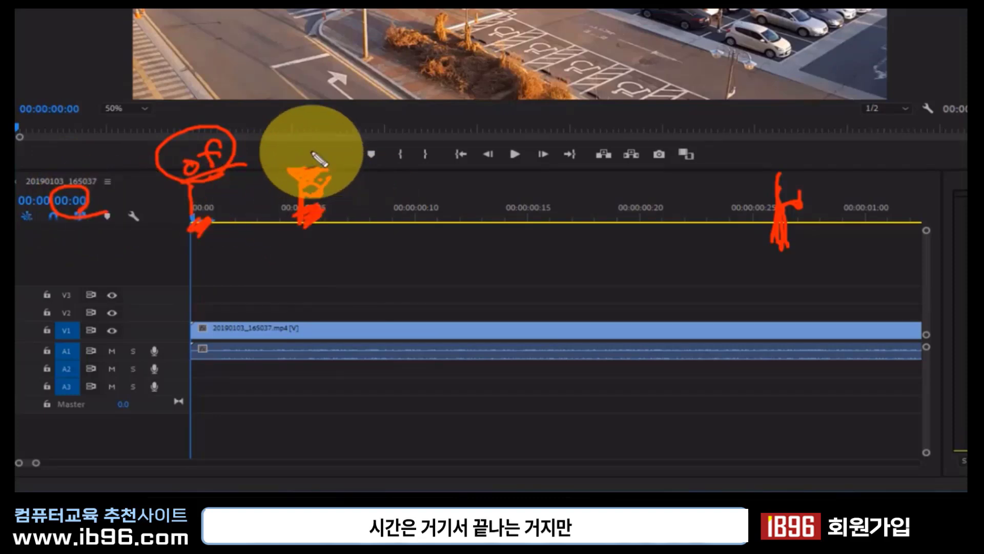
drag(302, 139, 296, 256)
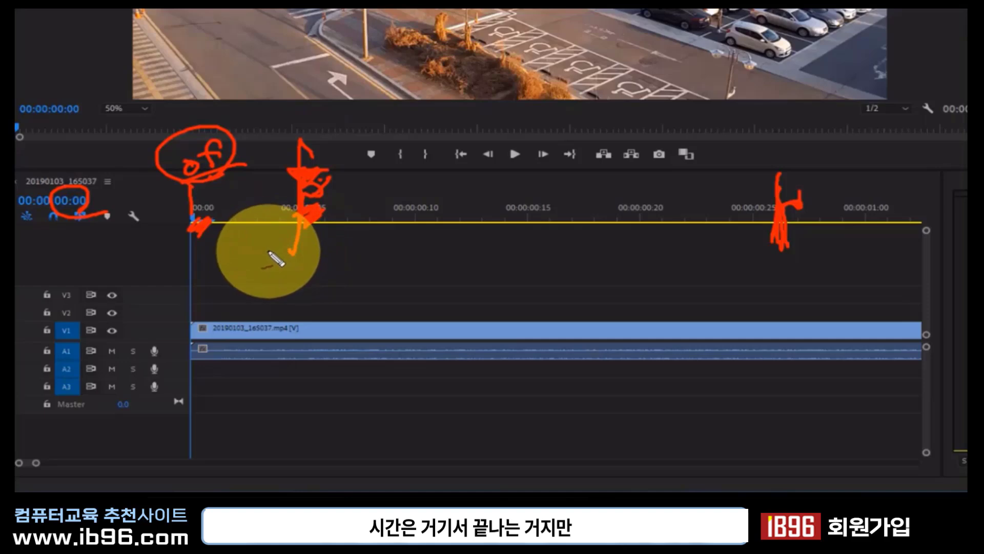
drag(328, 205, 336, 203)
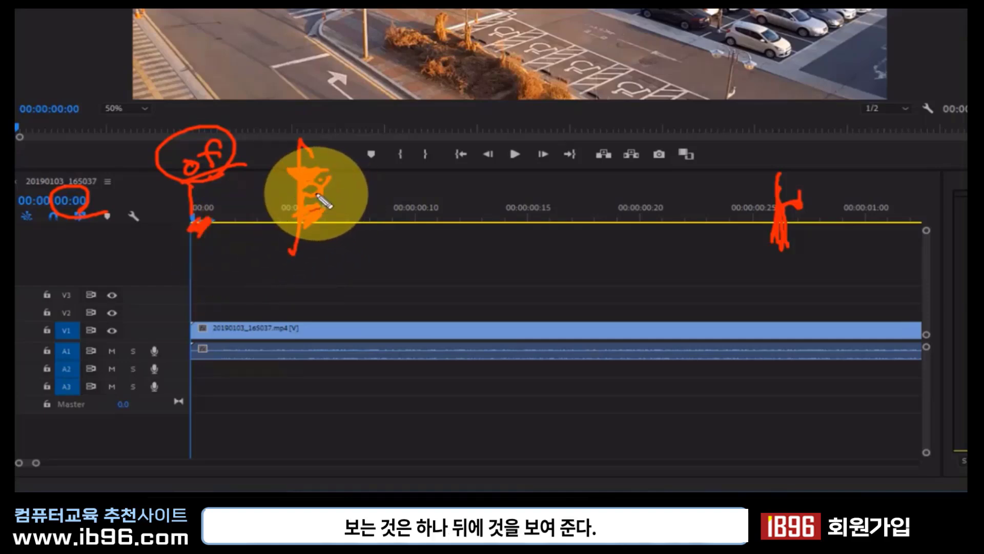
key(Escape)
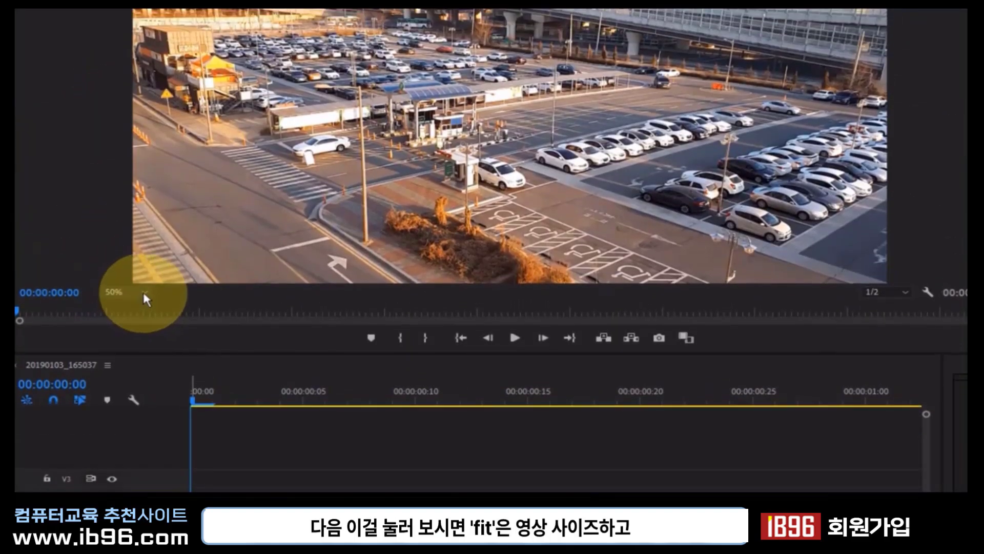
Try the Program Monitor zoom levels Fit, 50% and 100%, ending on Fit.
click(143, 292)
click(140, 306)
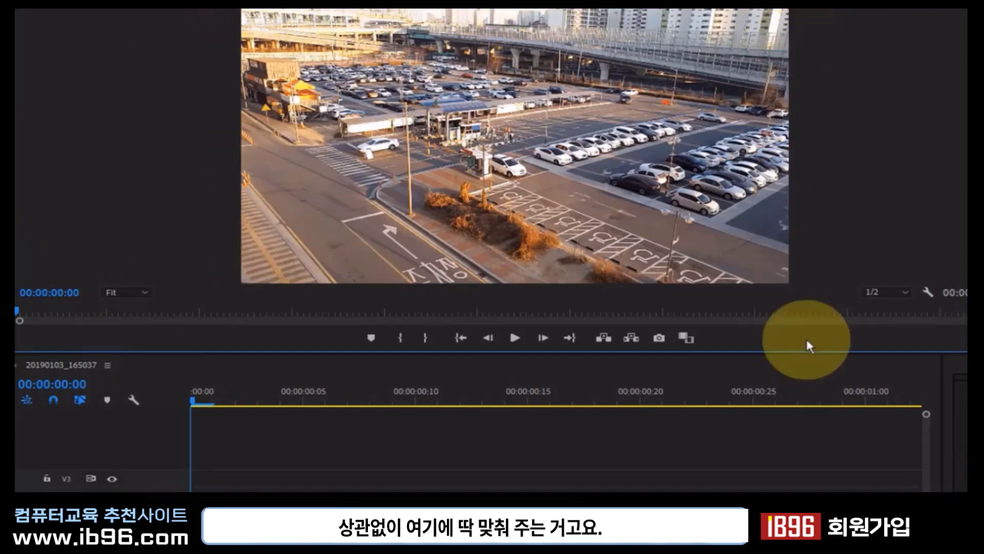
click(142, 292)
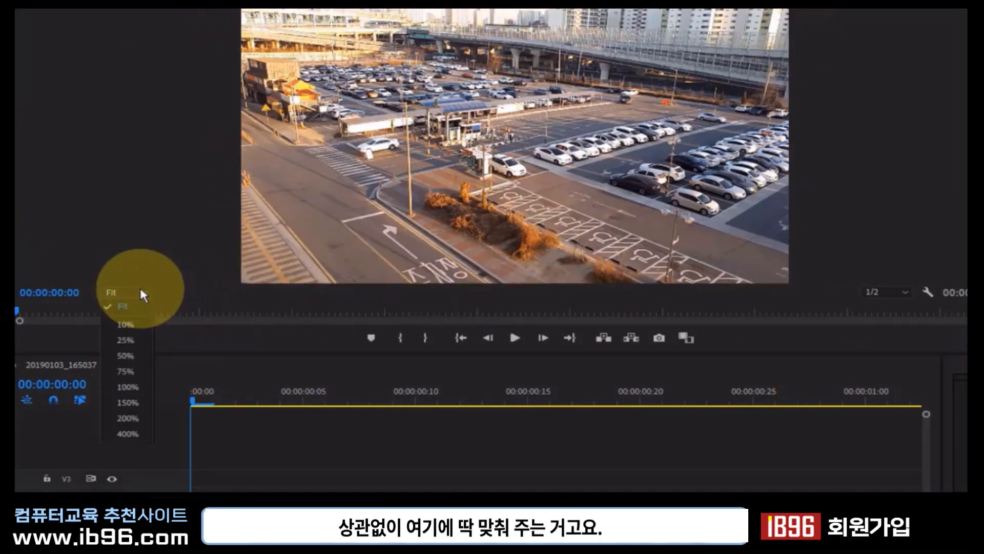
click(143, 354)
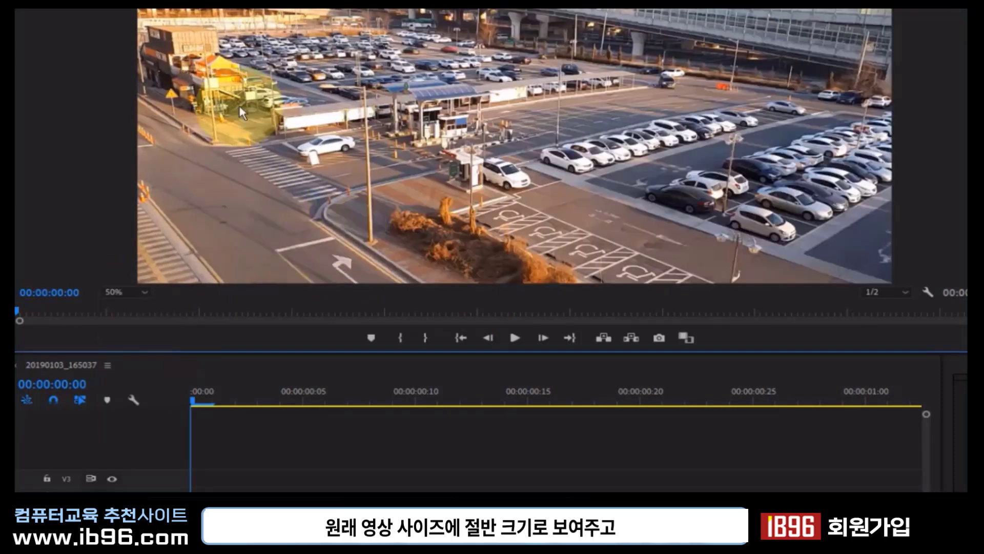
click(143, 291)
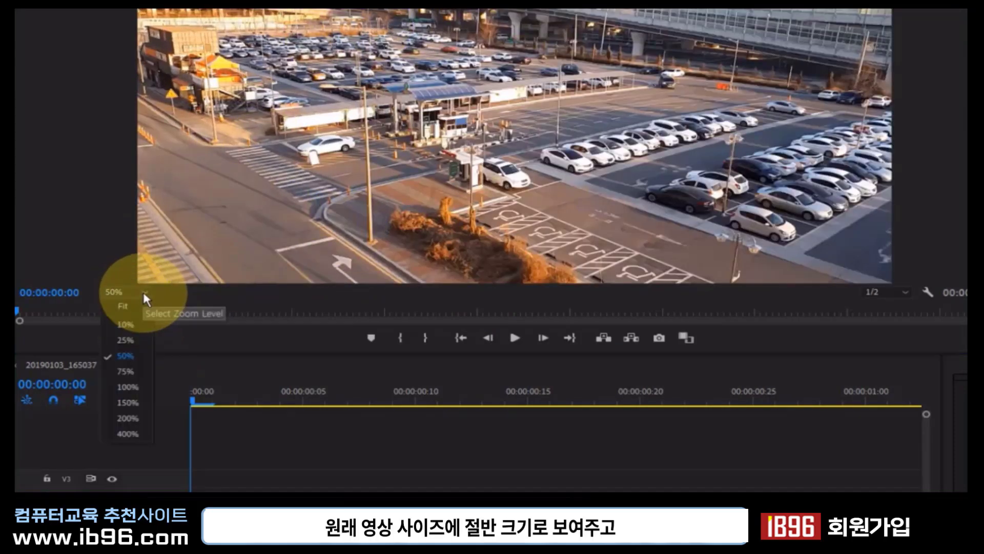
click(130, 388)
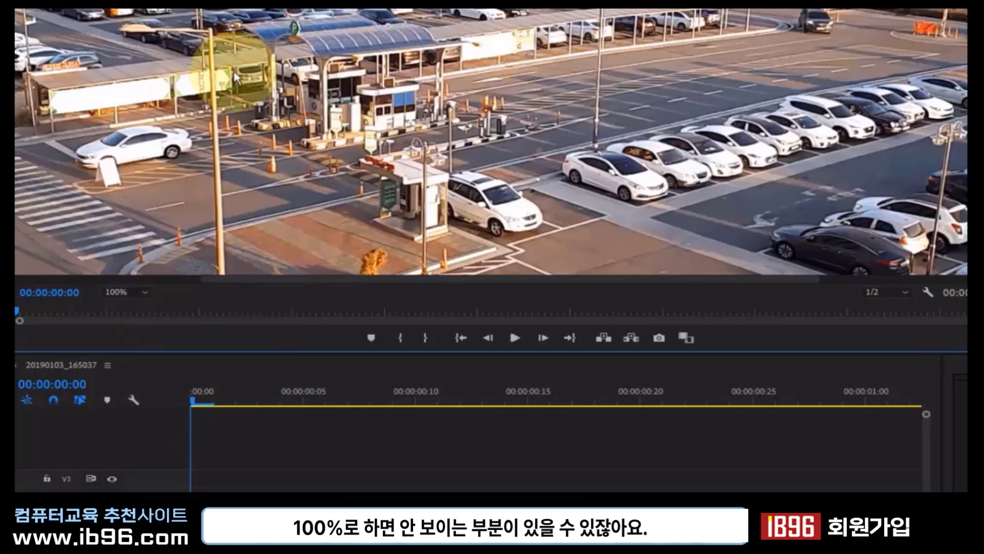
click(145, 295)
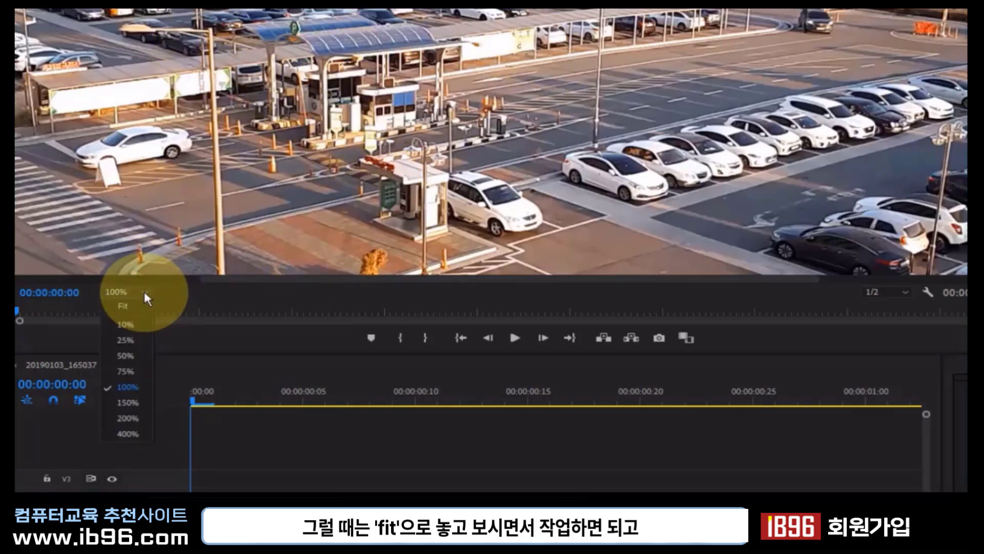
click(131, 306)
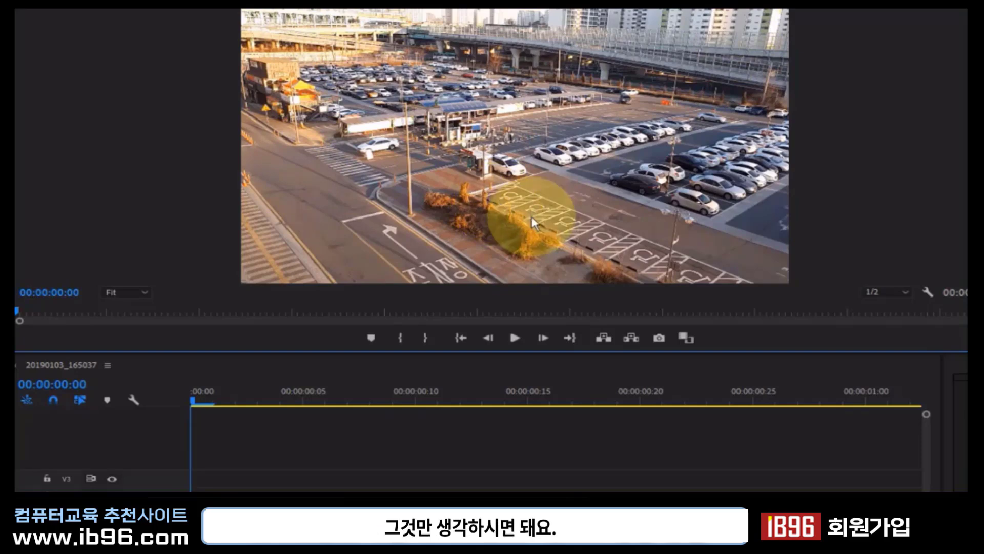
Move the playhead to 00:00:00:07 and box the matching timeline and preview timecodes.
drag(198, 400, 347, 401)
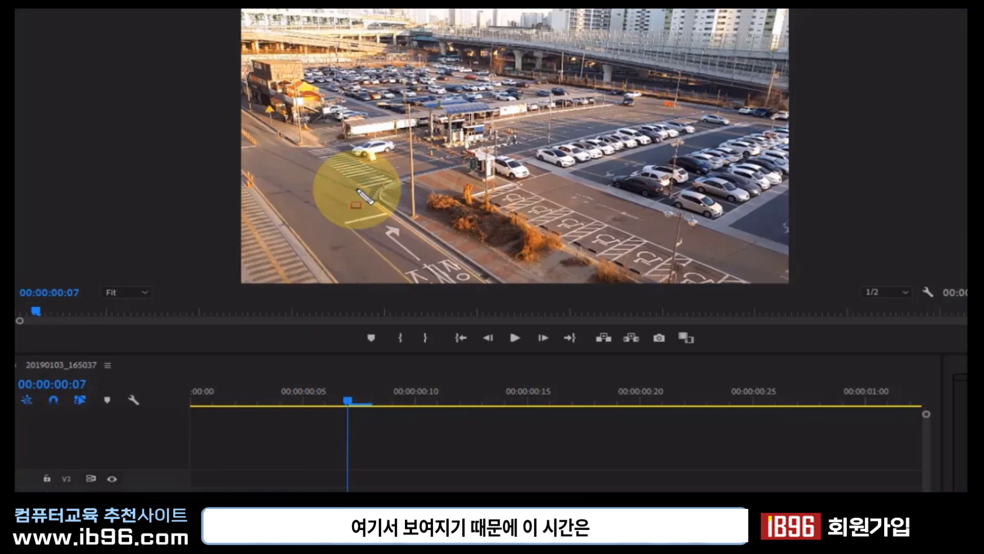
drag(15, 361, 101, 408)
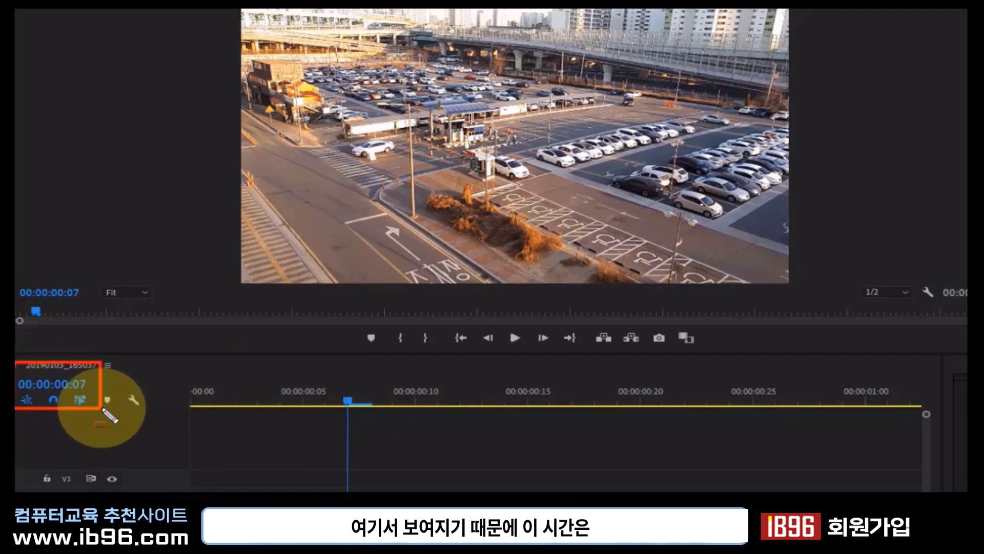
drag(16, 269, 108, 316)
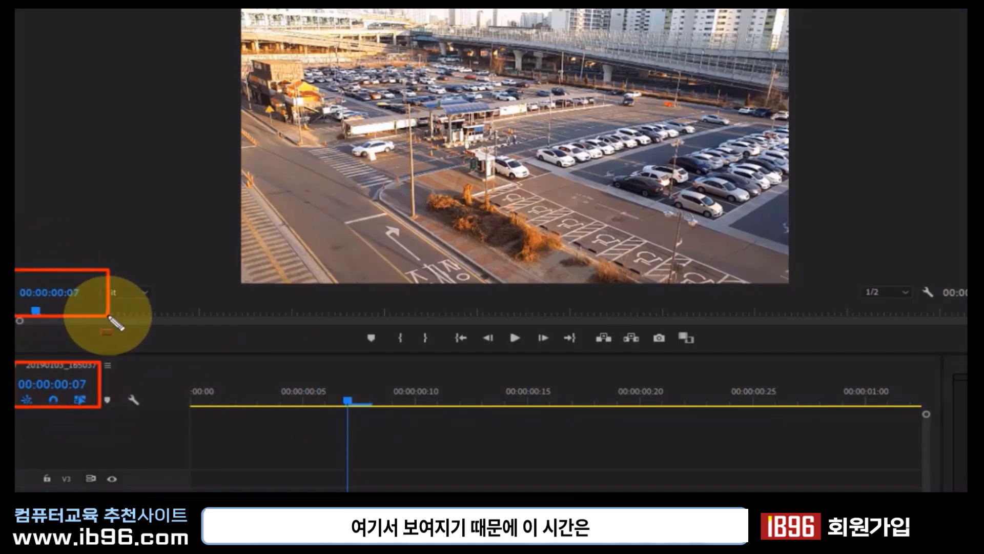
drag(322, 382, 333, 388)
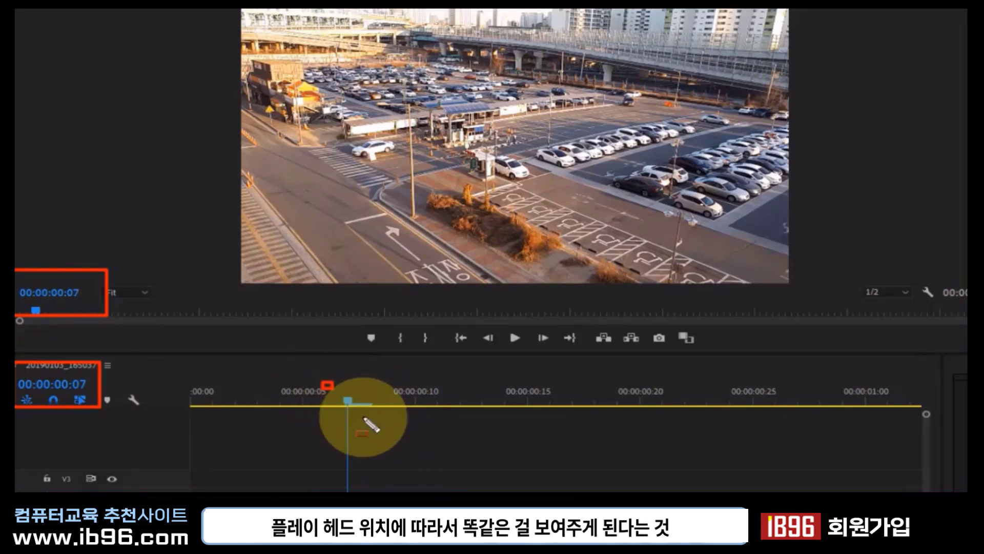
drag(365, 419, 368, 422)
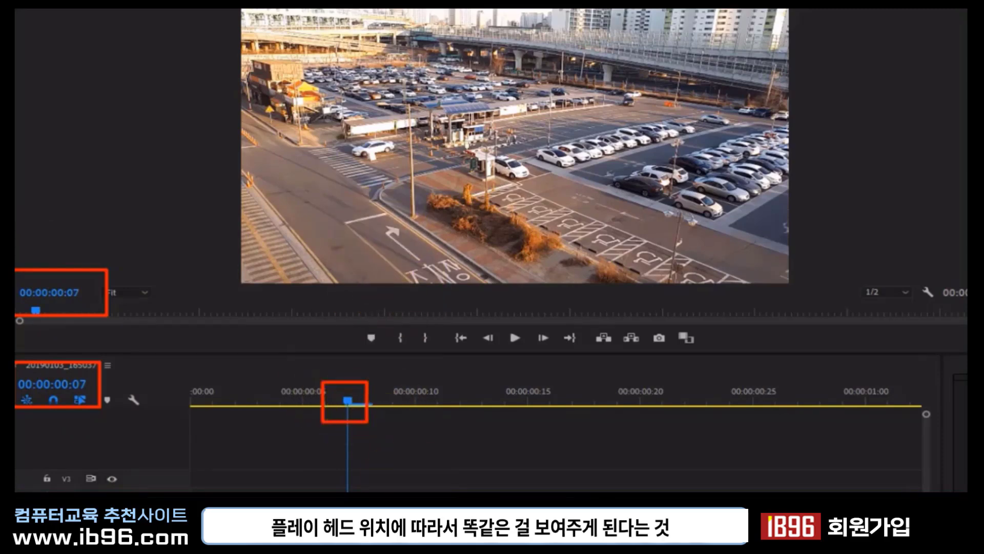
Clear the outlines and scrub the playhead to 00:00:01:17.
key(Escape)
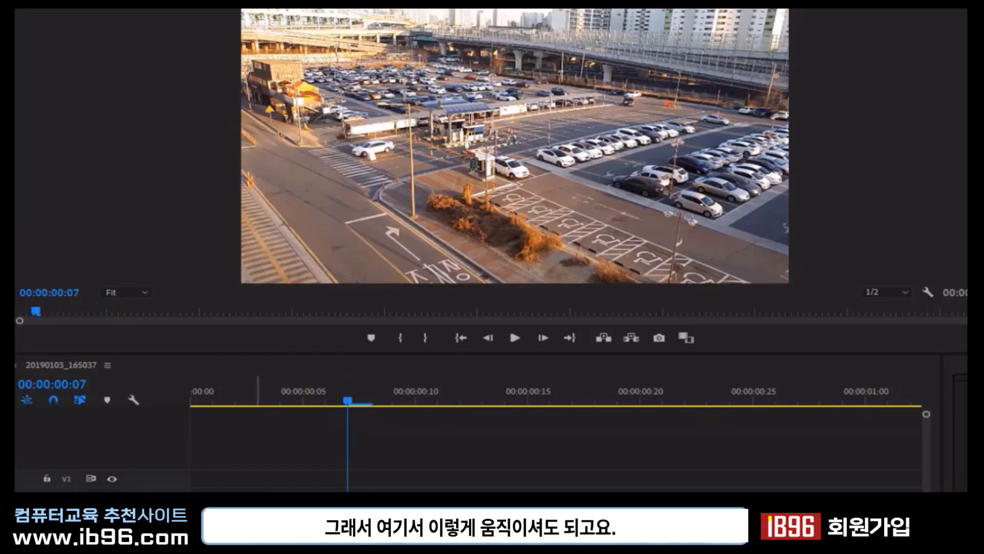
drag(37, 310, 156, 333)
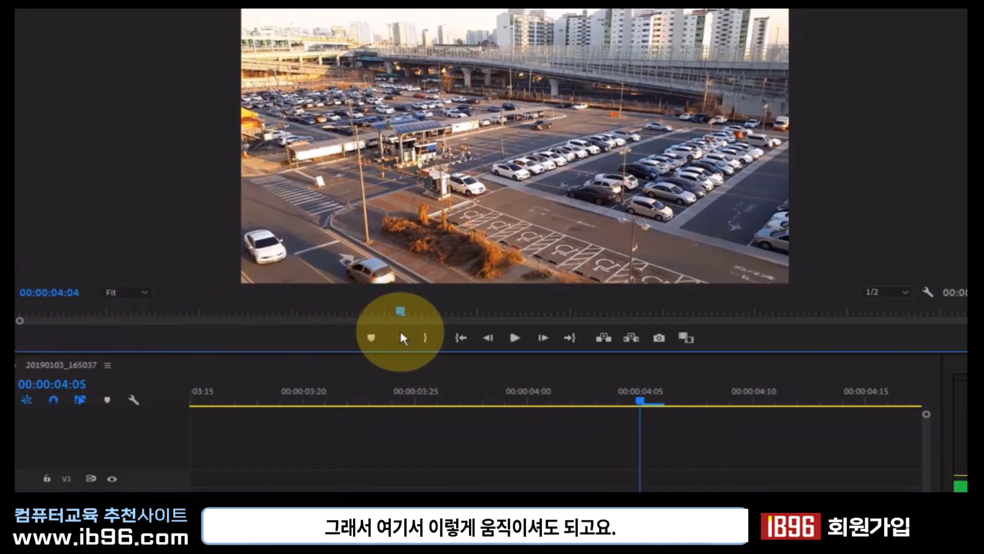
drag(193, 395, 233, 393)
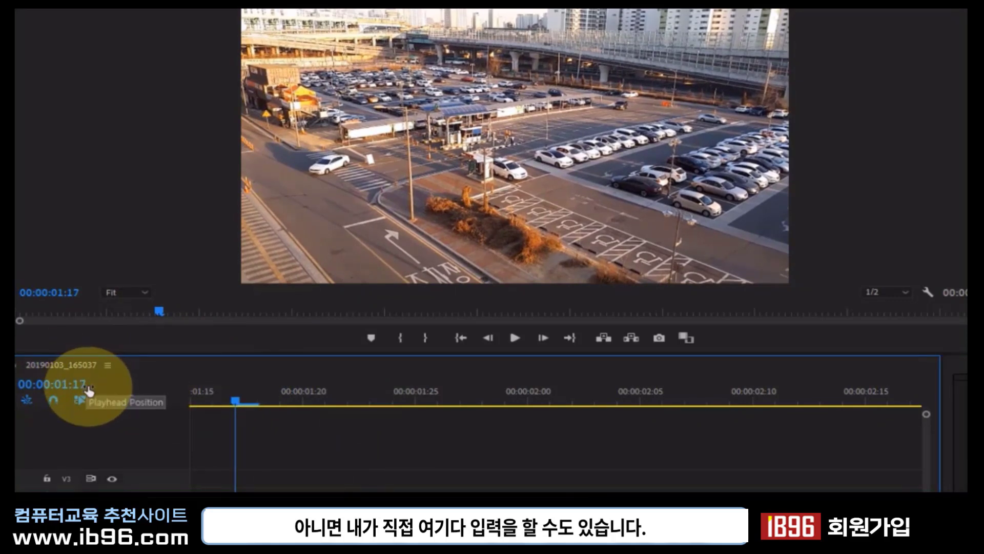
Enter timecodes directly, jumping the playhead to 00:00:02:00 and then 00:00:03:06.
click(71, 386)
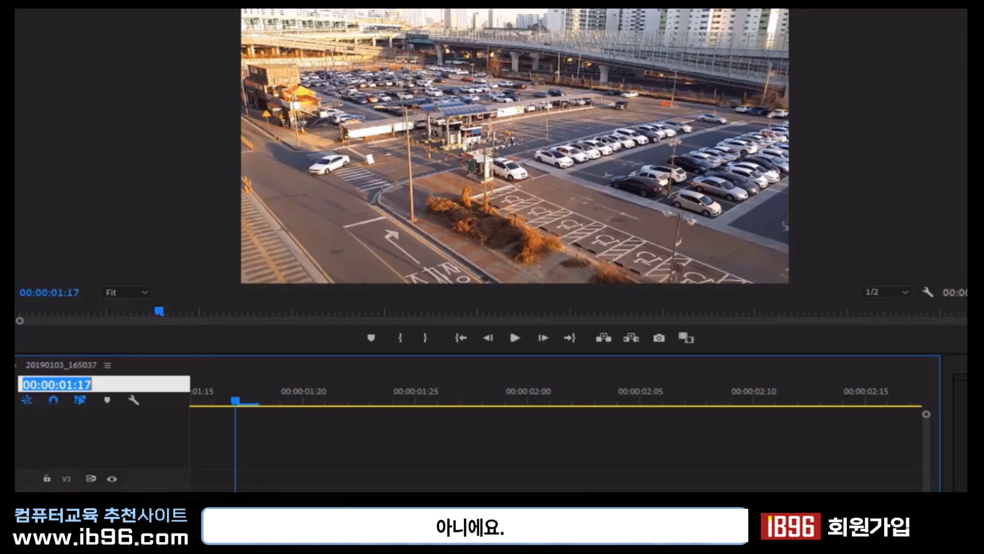
click(82, 430)
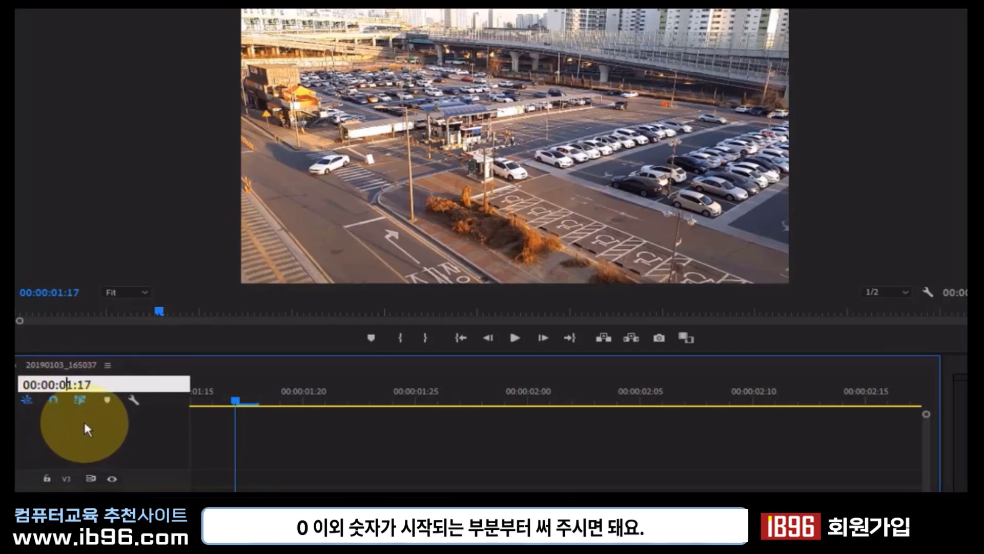
double_click(82, 384)
text(2)
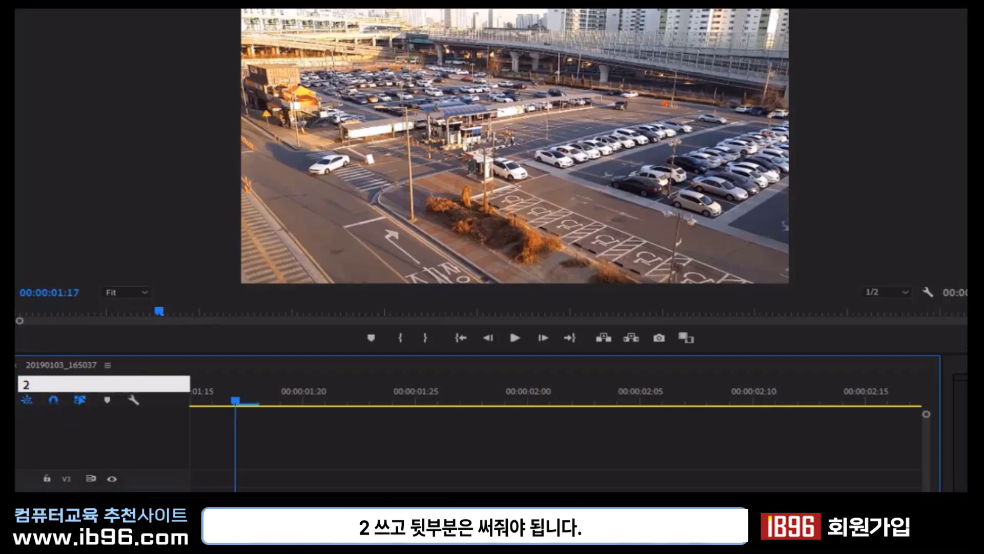
text(00)
key(Return)
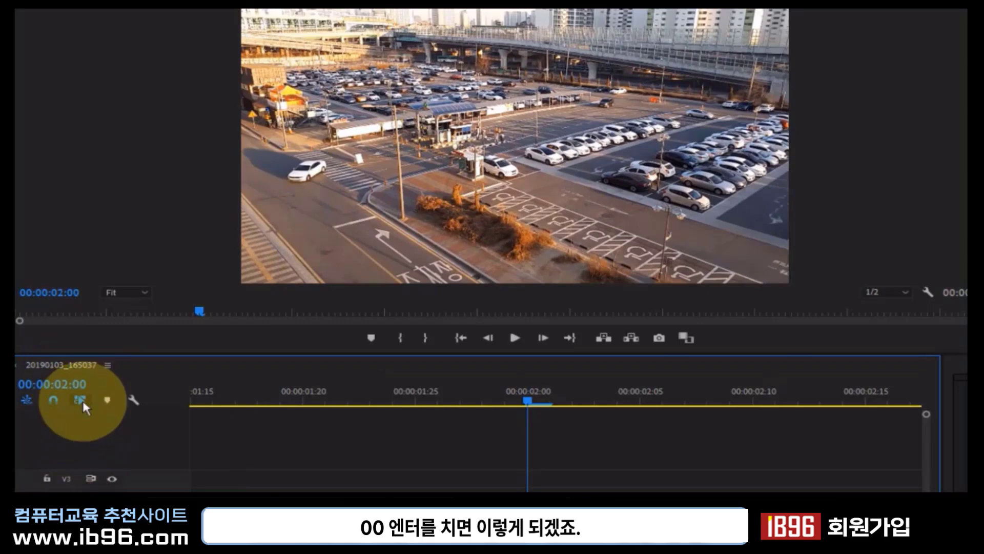
click(57, 385)
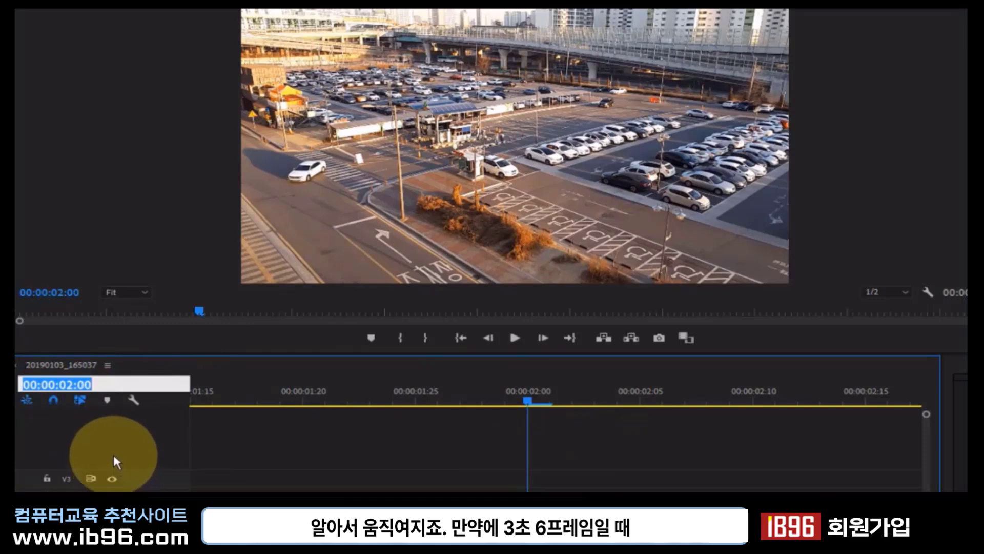
text(3)
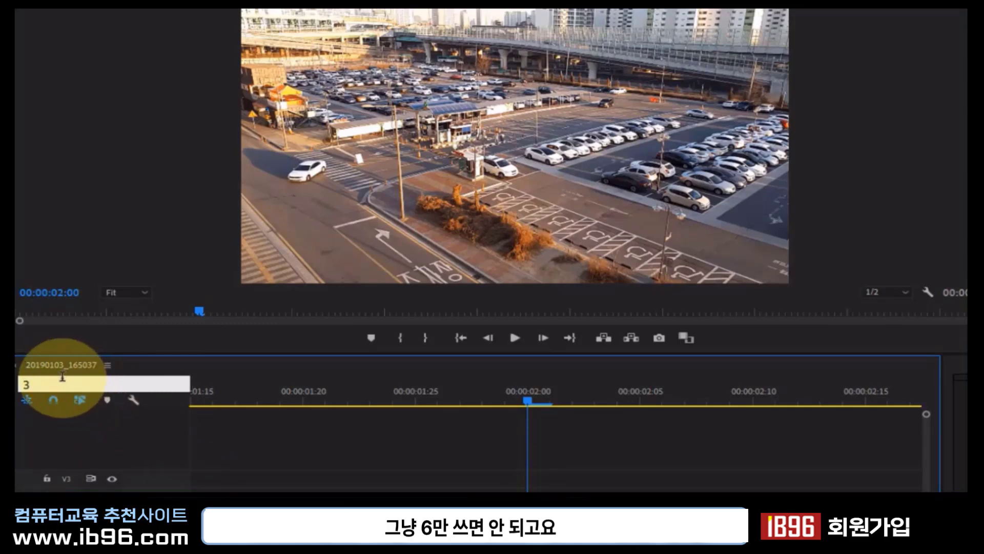
text(06)
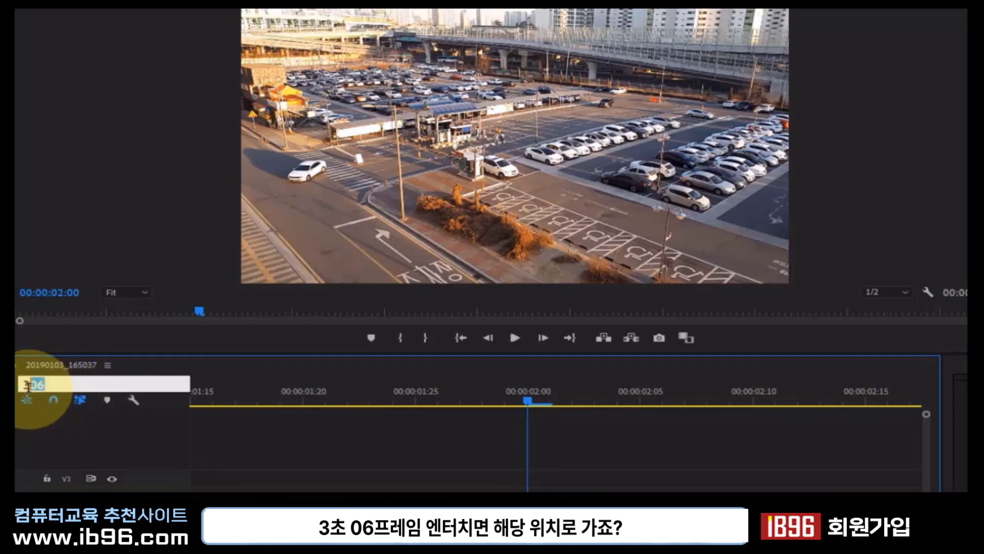
key(Return)
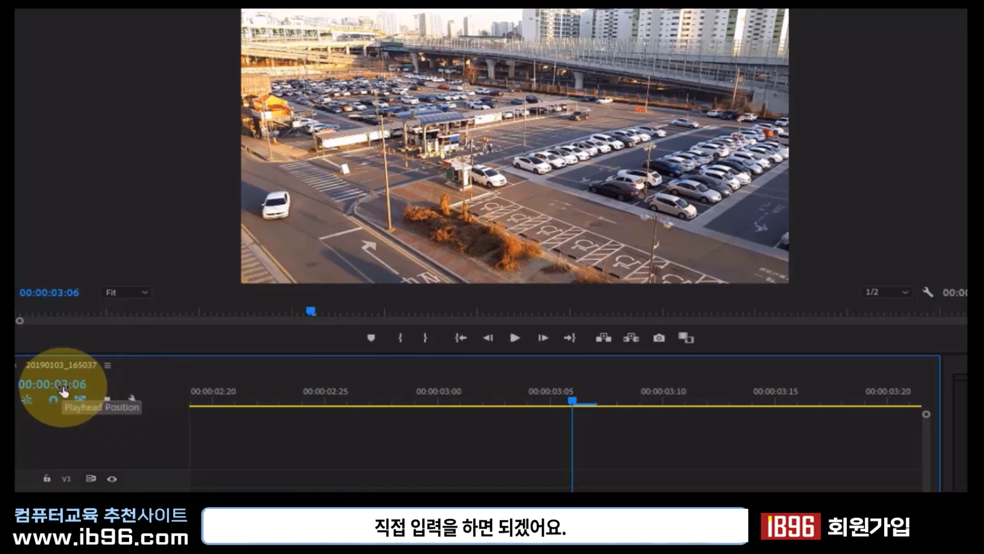
Type 23 into the current time to jump to 00:00:02:23 and scrub the surrounding frames.
click(76, 294)
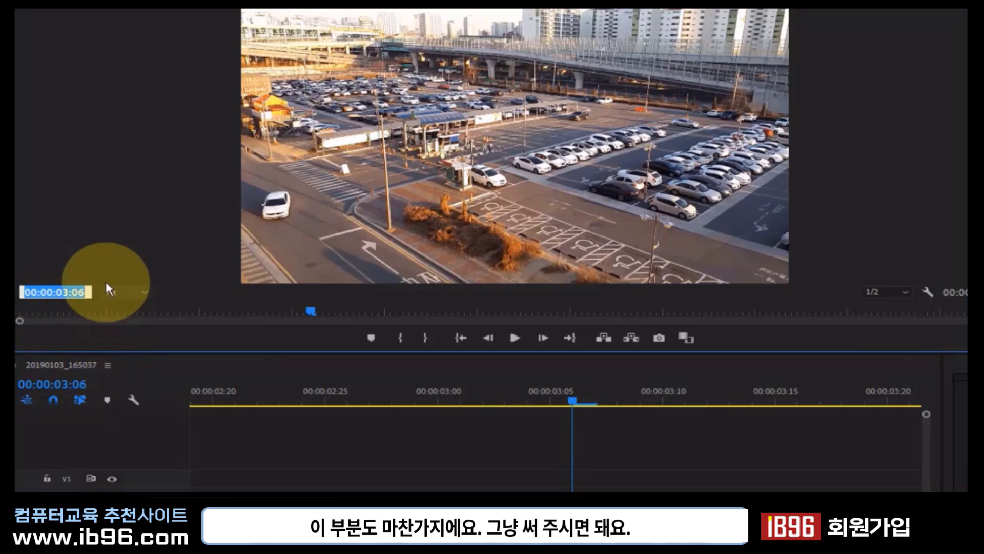
text(23)
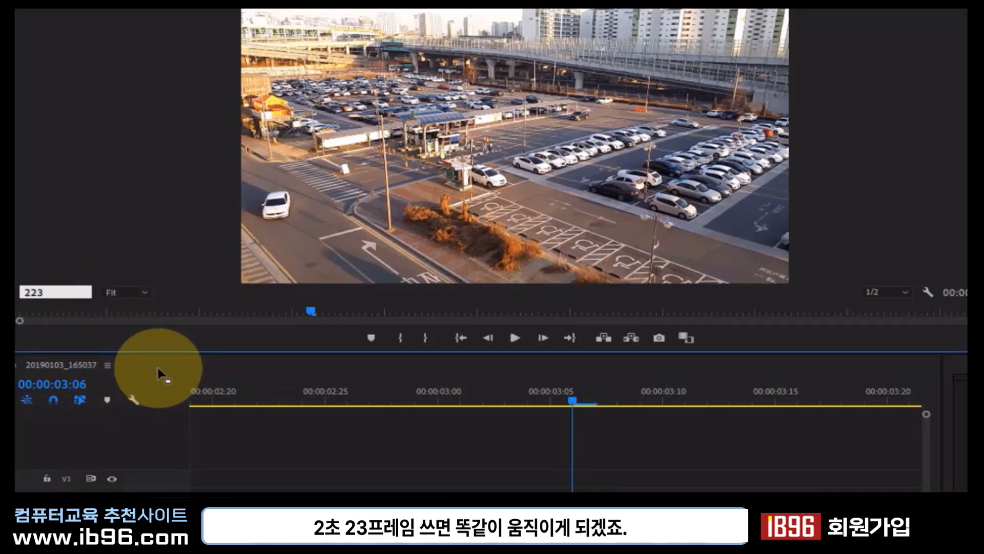
key(Return)
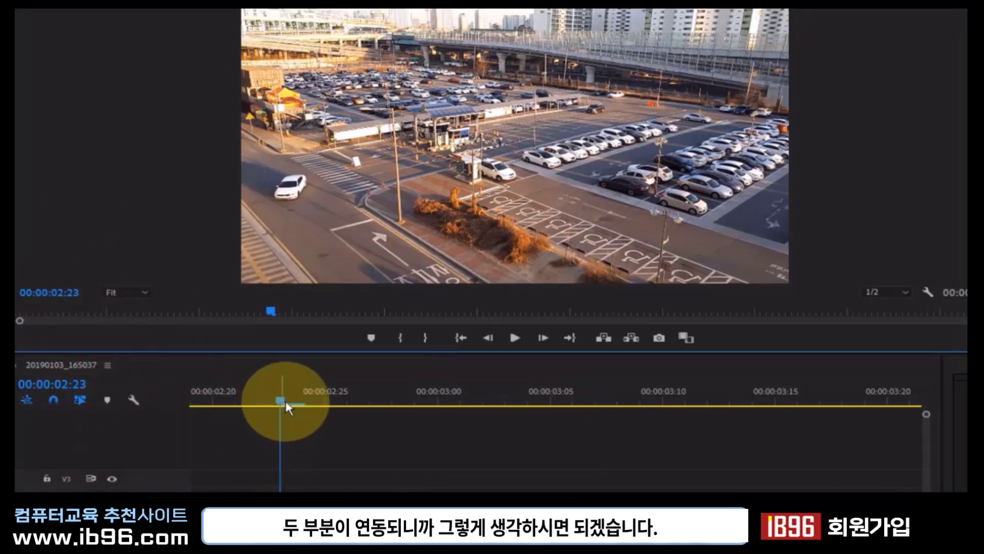
drag(285, 401, 288, 416)
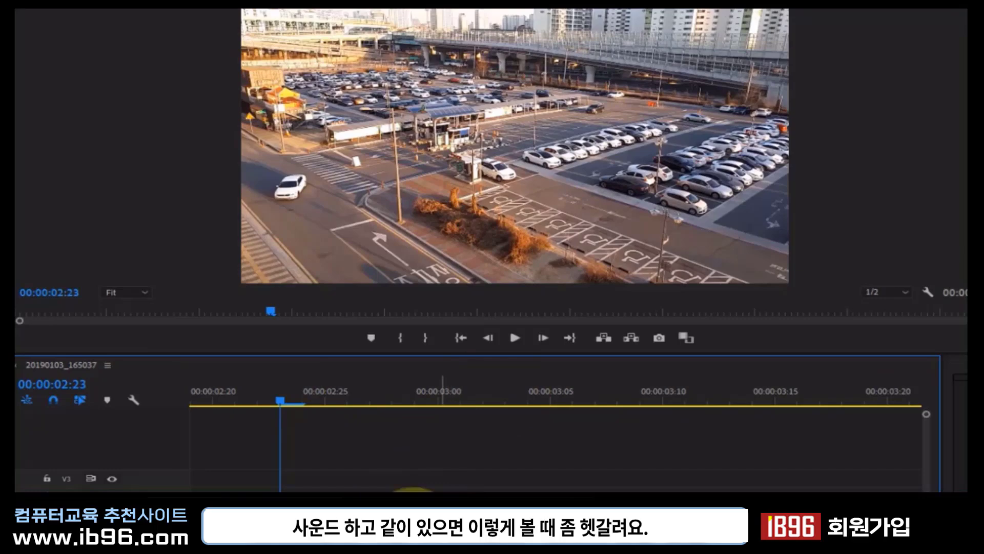
mouse_move(292, 405)
mouse_down()
mouse_move(676, 490)
mouse_move(505, 490)
mouse_up()
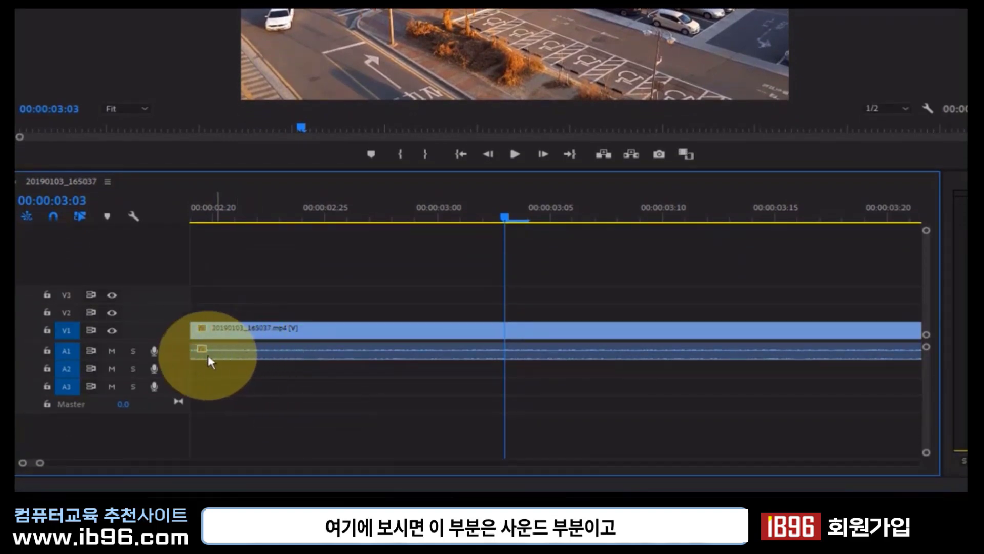
click(225, 336)
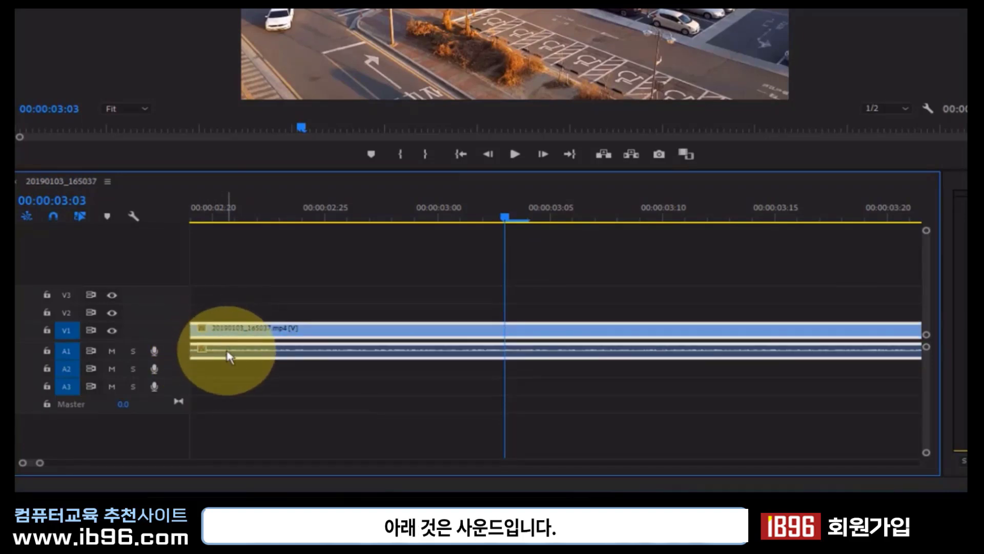
click(229, 290)
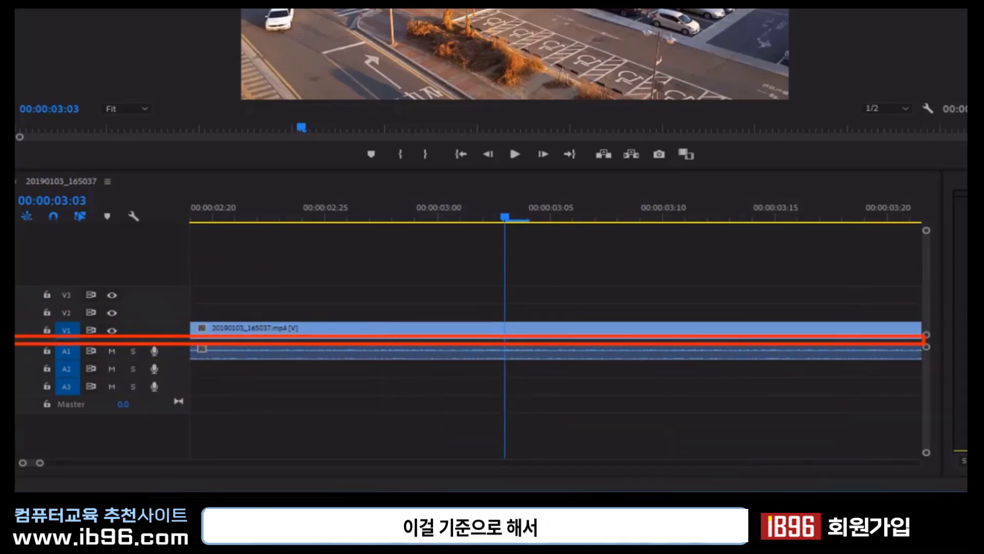
mouse_move(357, 295)
mouse_down()
mouse_move(360, 247)
mouse_move(410, 281)
mouse_up()
mouse_move(348, 372)
mouse_down()
mouse_move(350, 440)
mouse_move(379, 423)
mouse_up()
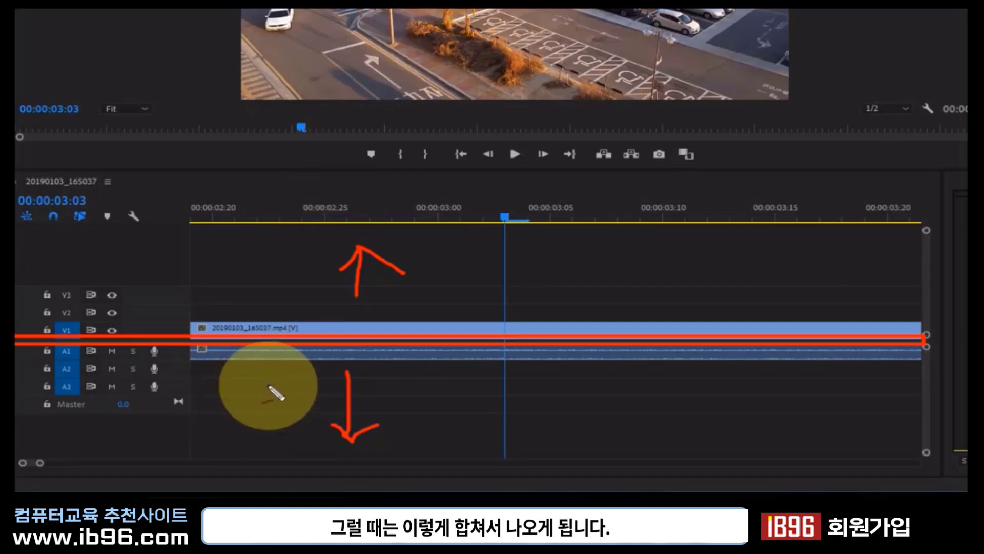
mouse_move(267, 385)
mouse_down()
mouse_move(202, 348)
mouse_move(340, 307)
mouse_move(241, 417)
mouse_up()
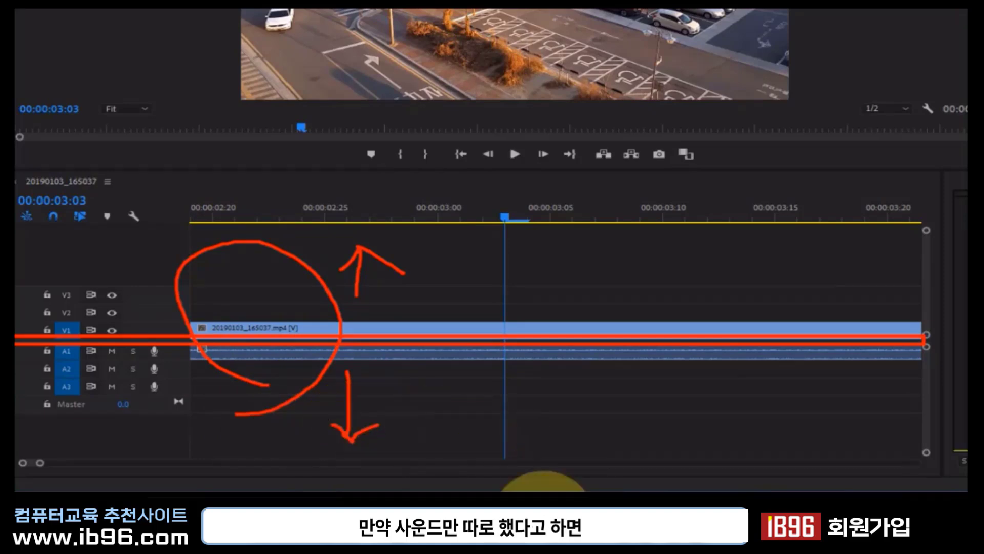
drag(322, 371, 325, 362)
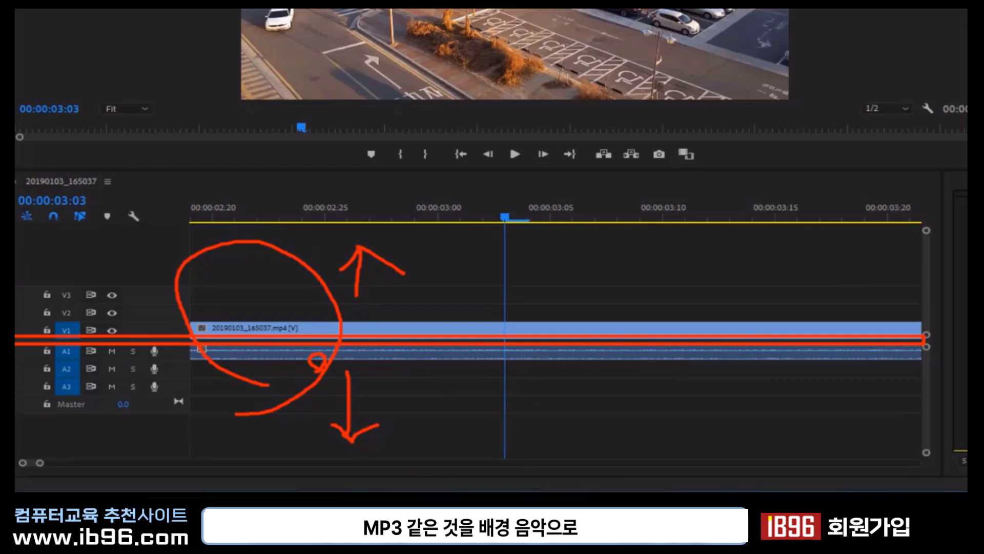
drag(237, 218, 357, 232)
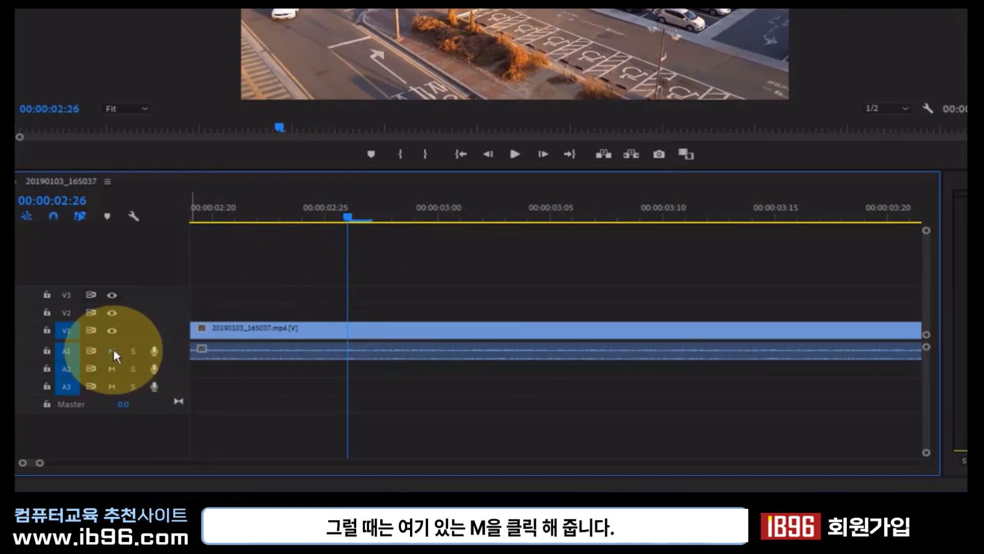
click(112, 351)
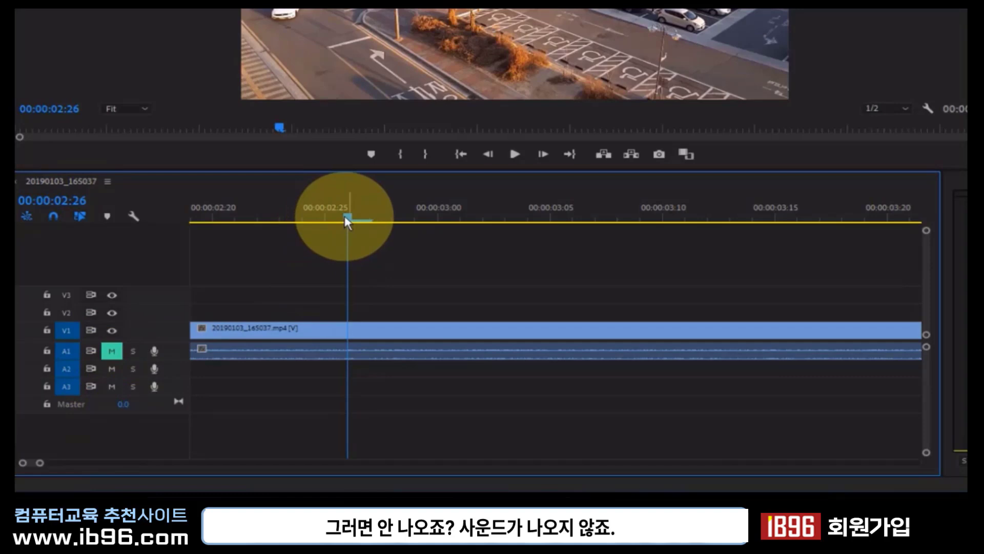
mouse_move(347, 221)
mouse_down()
mouse_move(672, 220)
mouse_move(549, 218)
mouse_up()
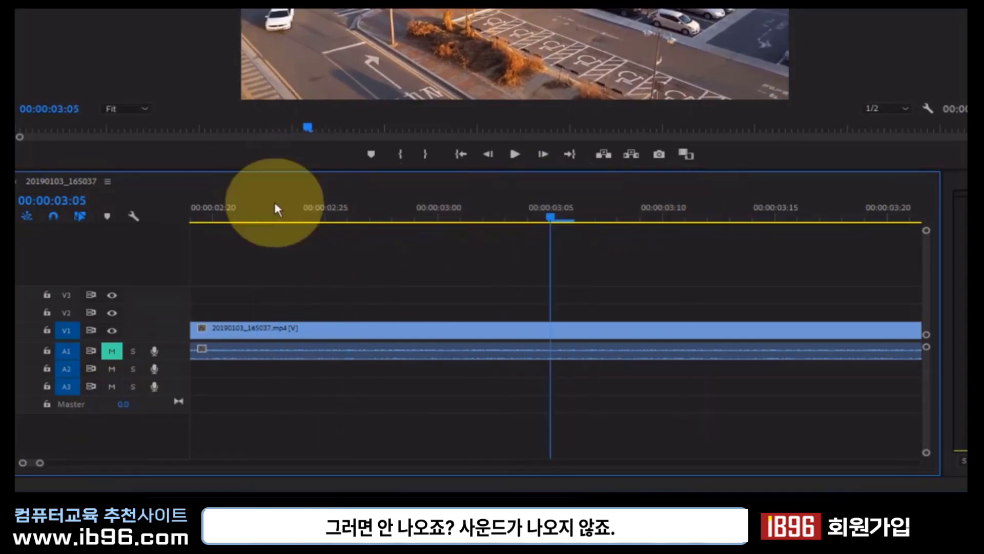
click(303, 210)
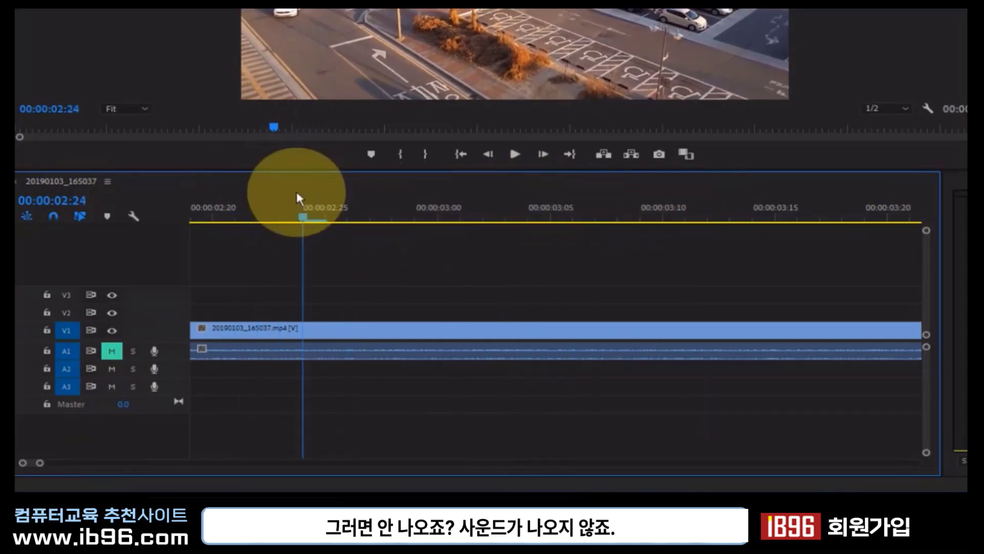
click(112, 352)
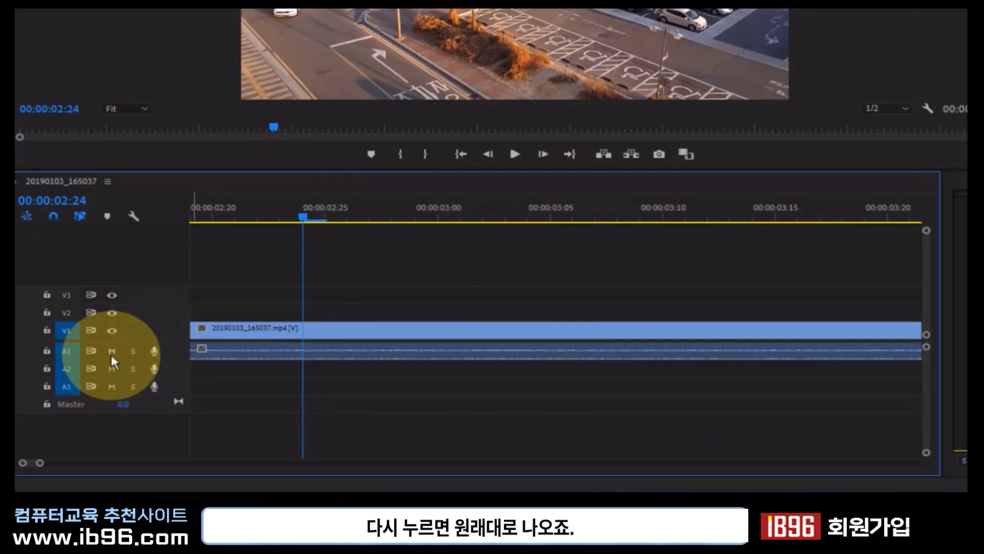
key(space)
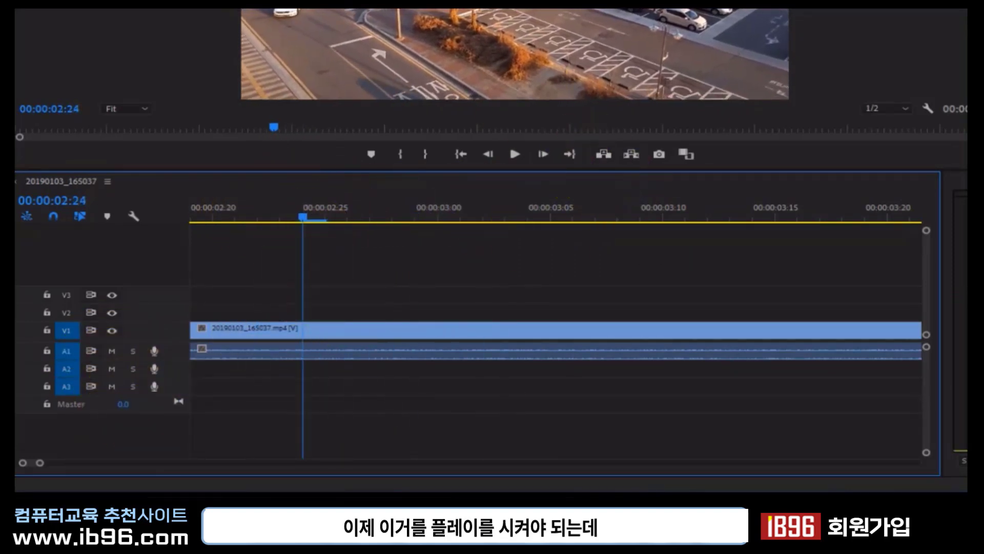
Start, stop and restart playback with the Play button and Space.
click(514, 154)
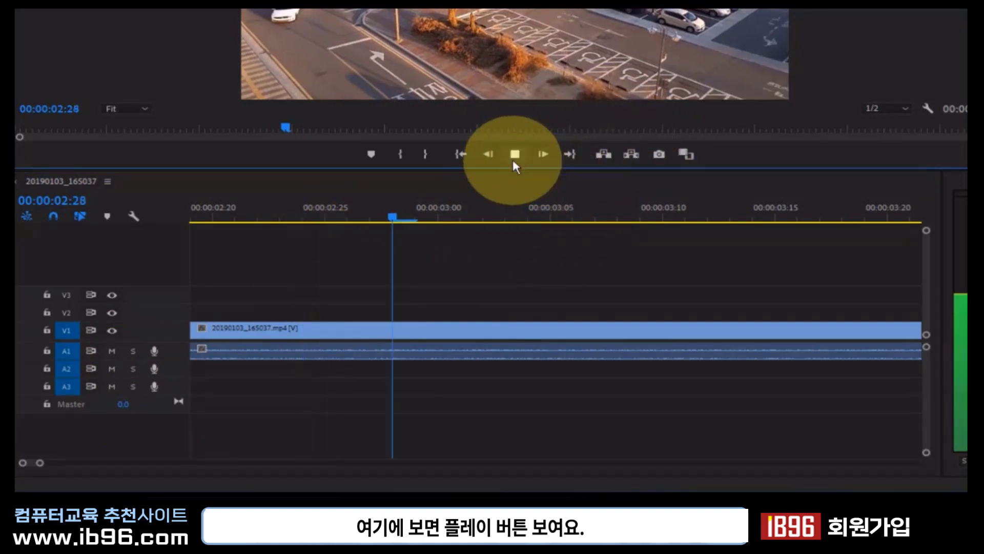
click(514, 154)
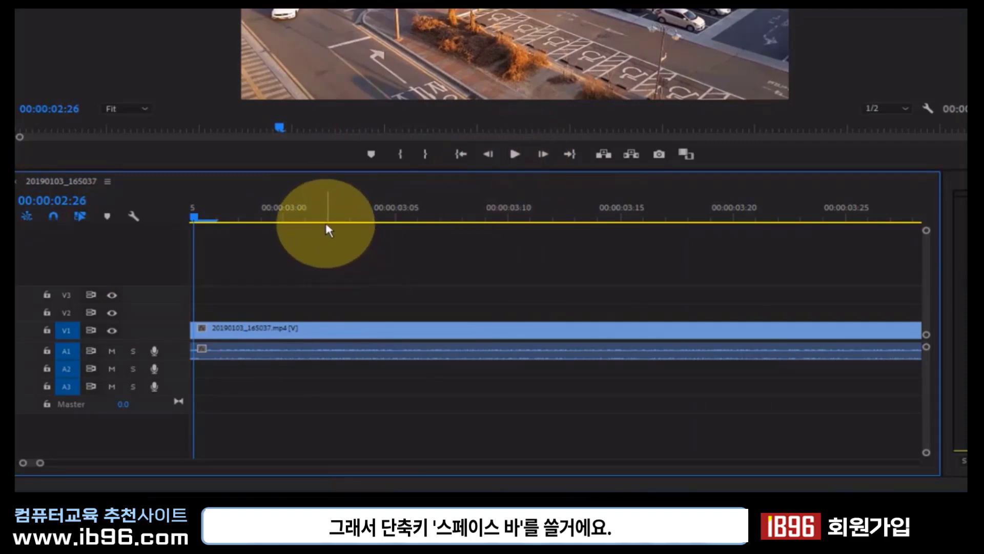
key(space)
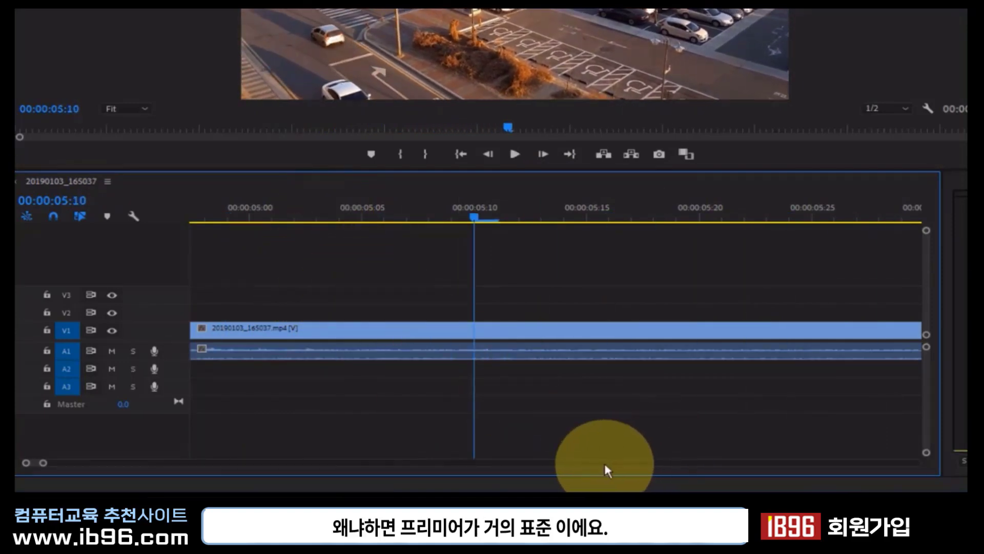
Zoom the timeline out, return the playhead to the start, and play from there.
drag(44, 467, 132, 463)
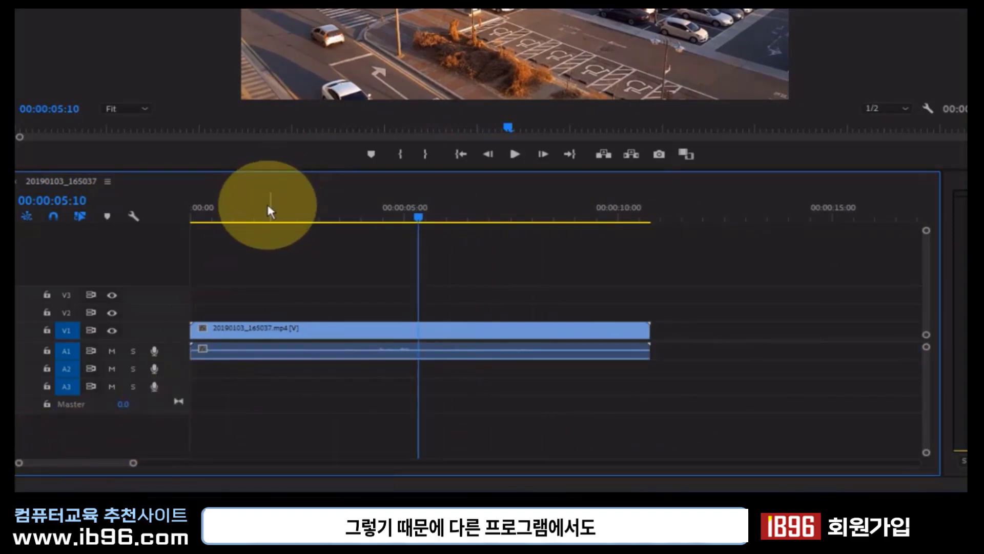
drag(264, 215, 103, 220)
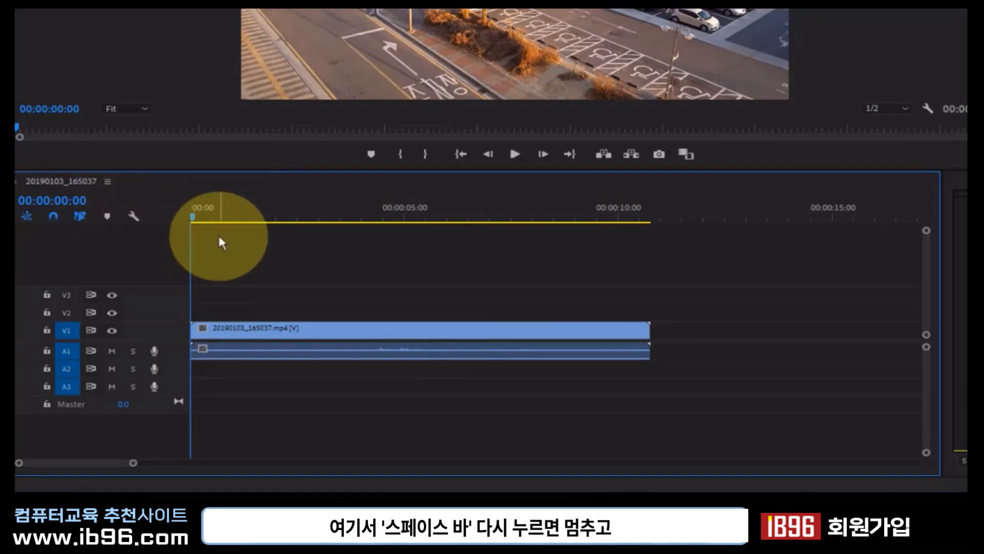
key(space)
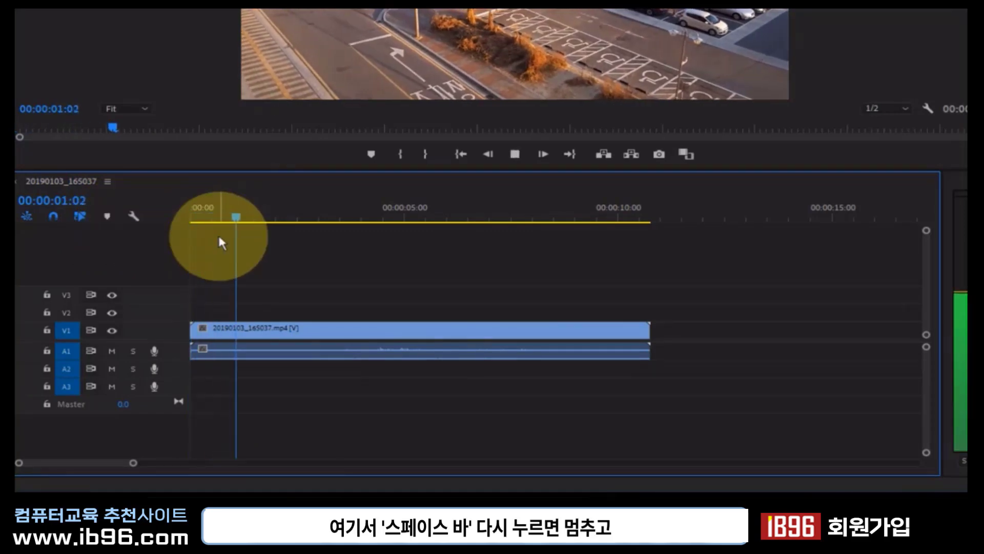
key(space)
key(space)
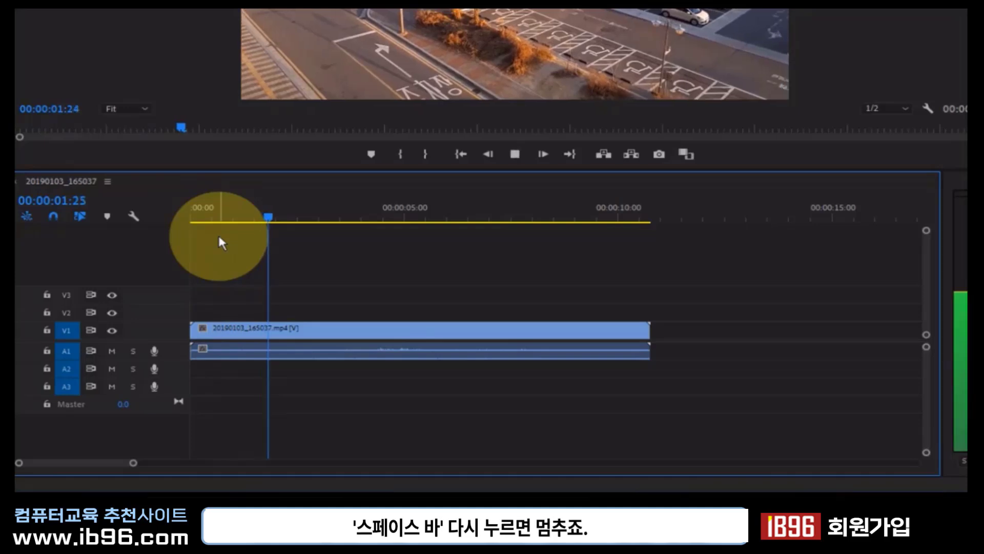
key(space)
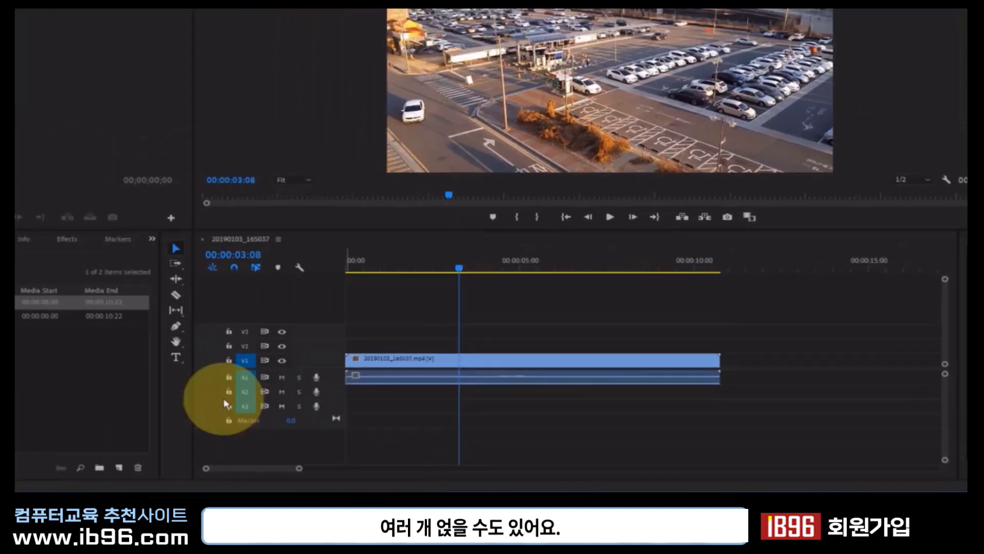
Import the 20180628_165440.mp4 video into the project.
right_click(149, 371)
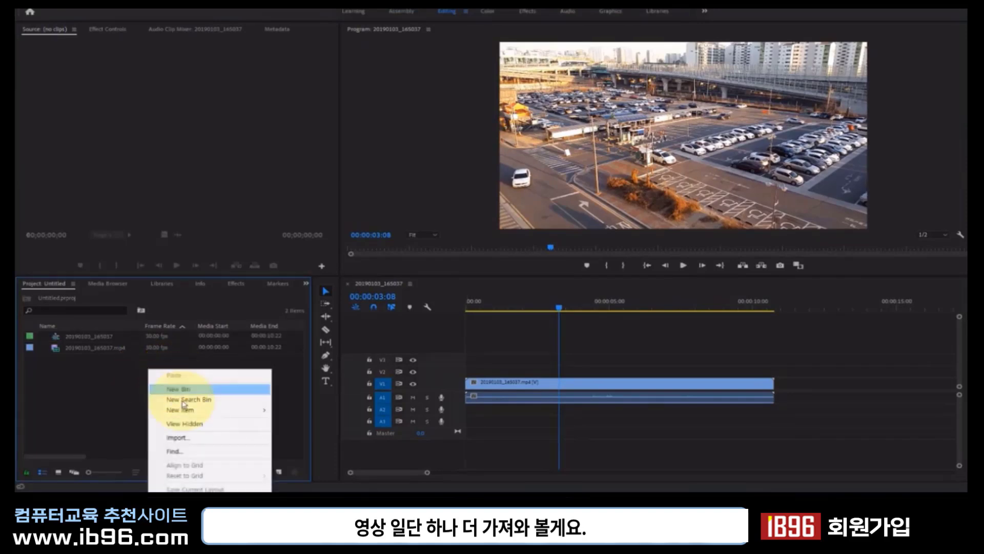
click(179, 437)
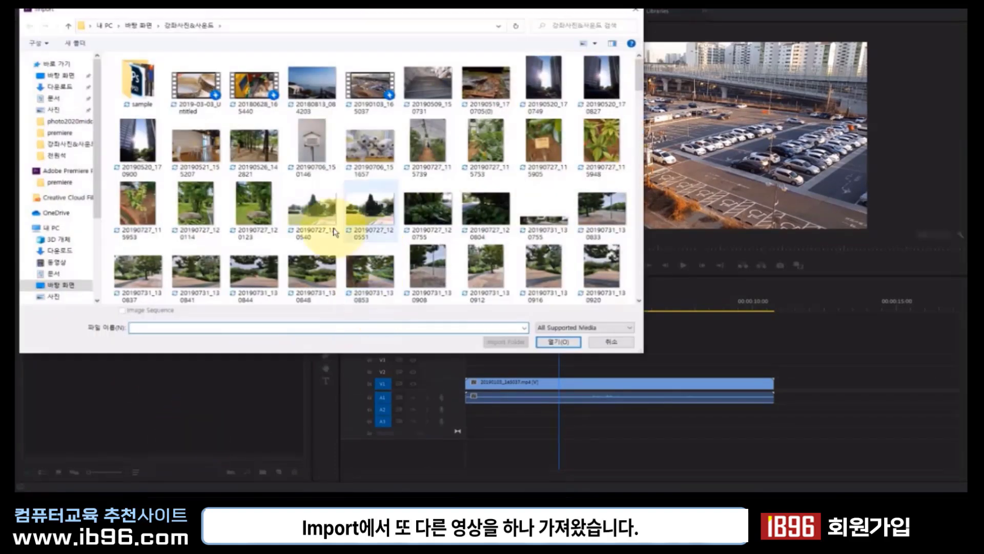
click(278, 106)
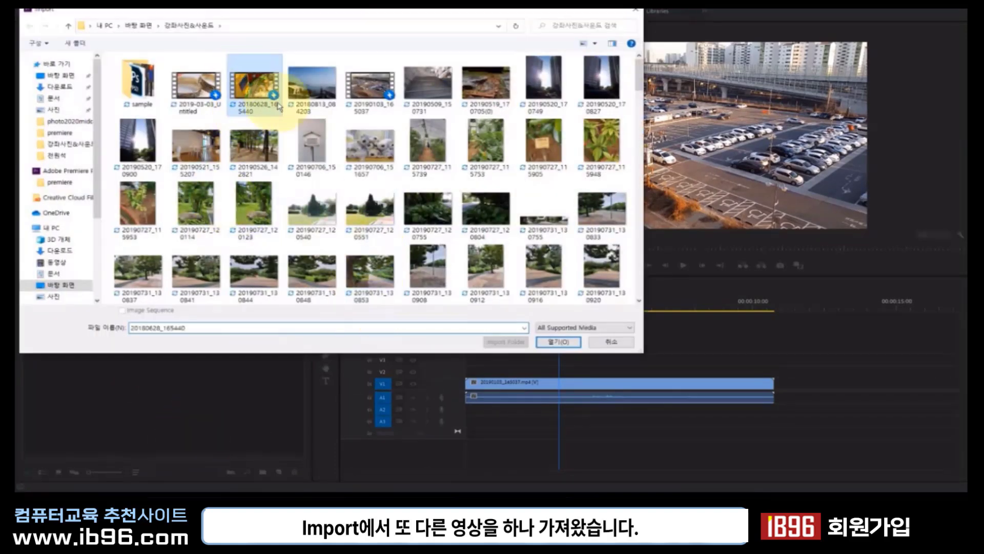
click(557, 342)
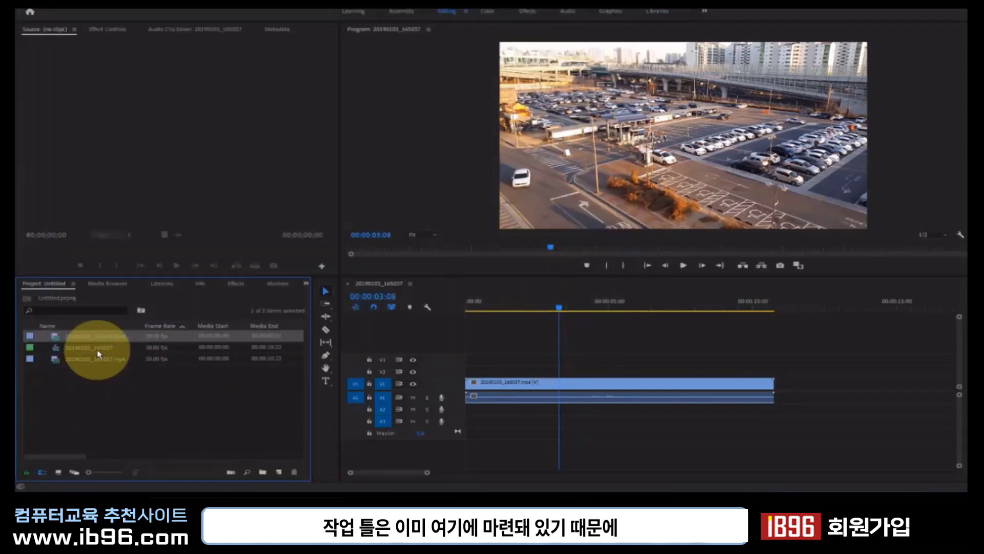
Click through the project items, ending on the 20180628_165440.mp4 clip.
click(98, 352)
click(110, 359)
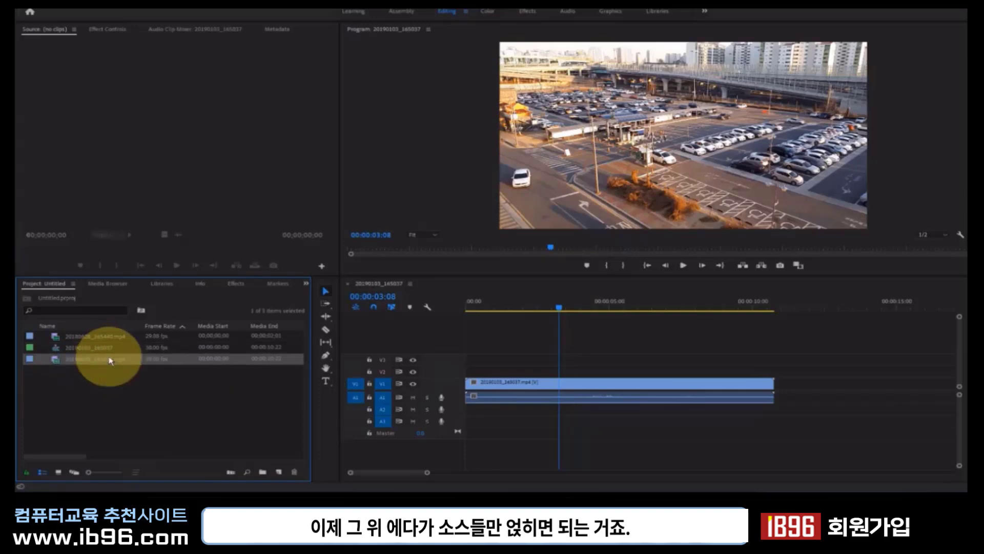
click(114, 340)
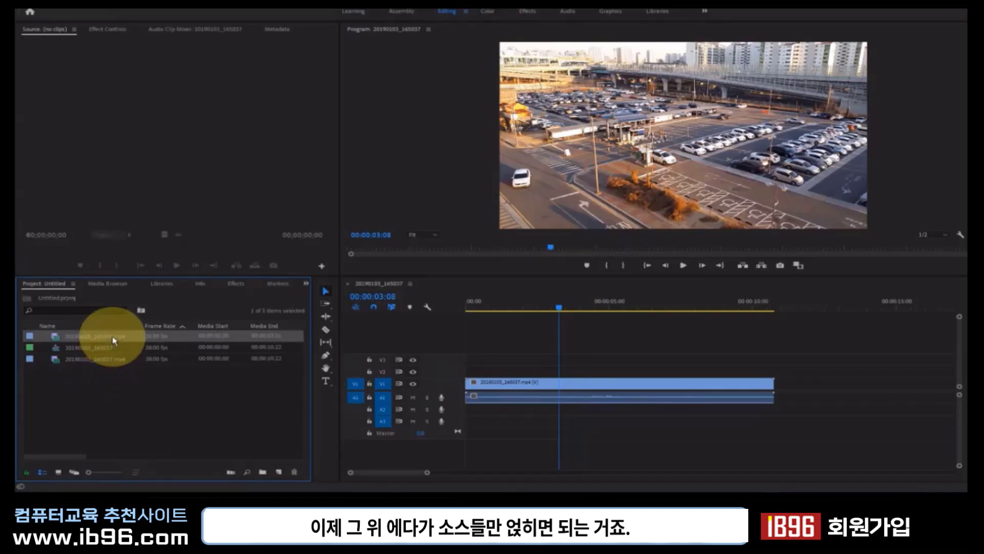
Drop 20180628_165440.mp4 on V1 after the first clip and preview playback around the 00:00:10:24 cut.
mouse_move(85, 342)
mouse_down()
mouse_move(798, 382)
mouse_move(782, 390)
mouse_up()
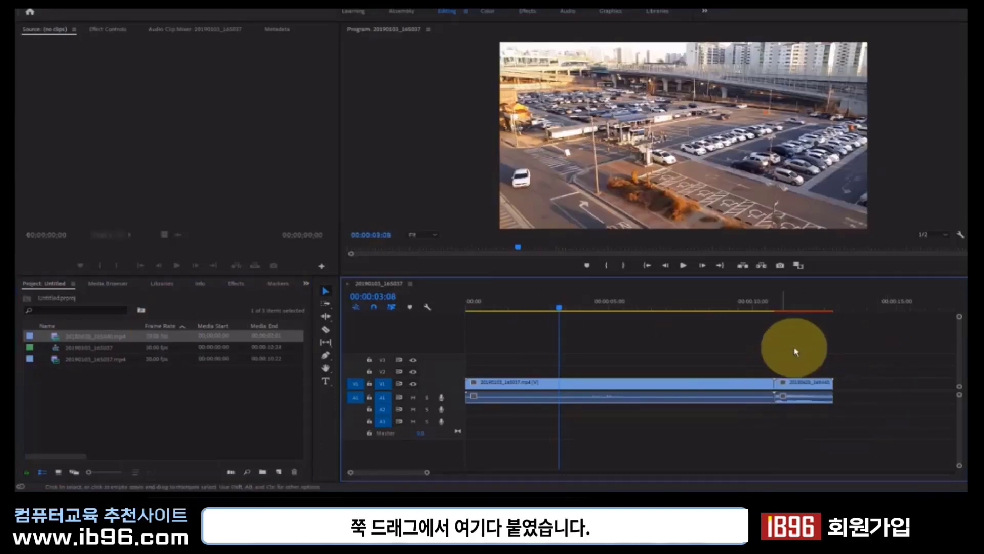
click(793, 307)
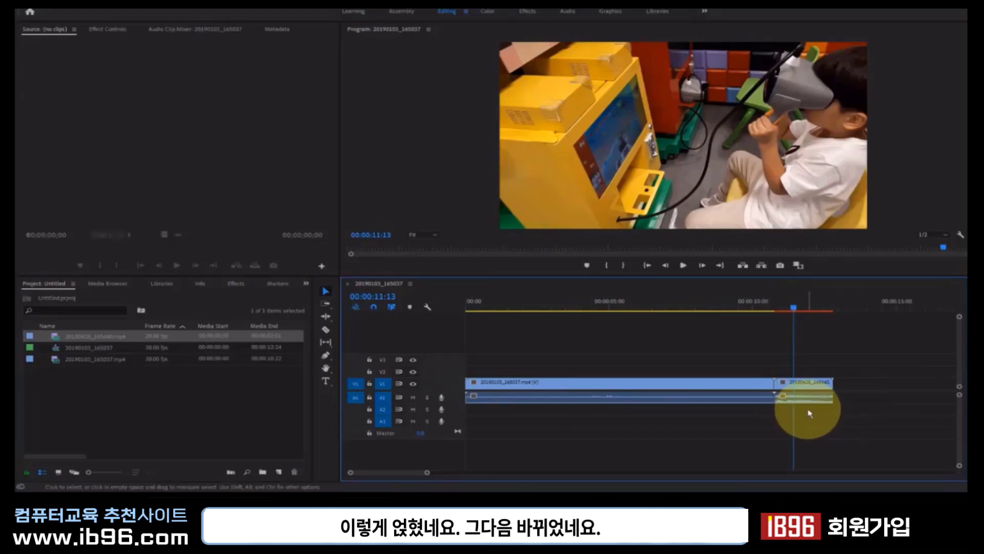
click(767, 307)
key(space)
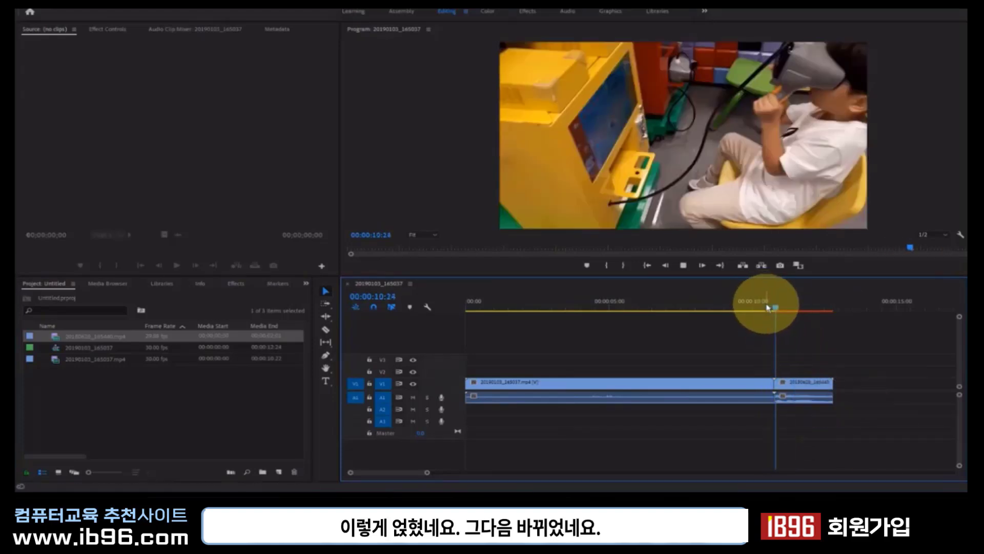
click(767, 308)
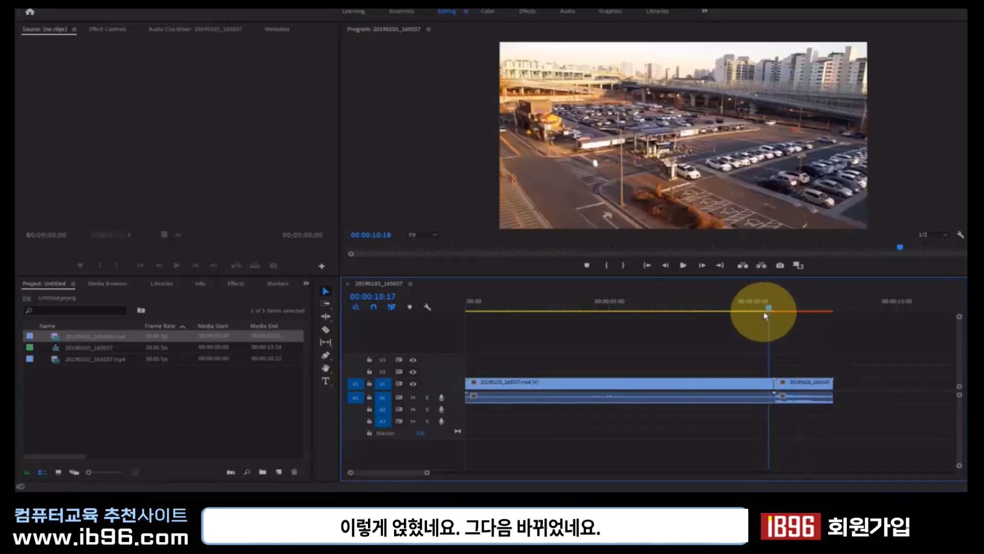
click(763, 307)
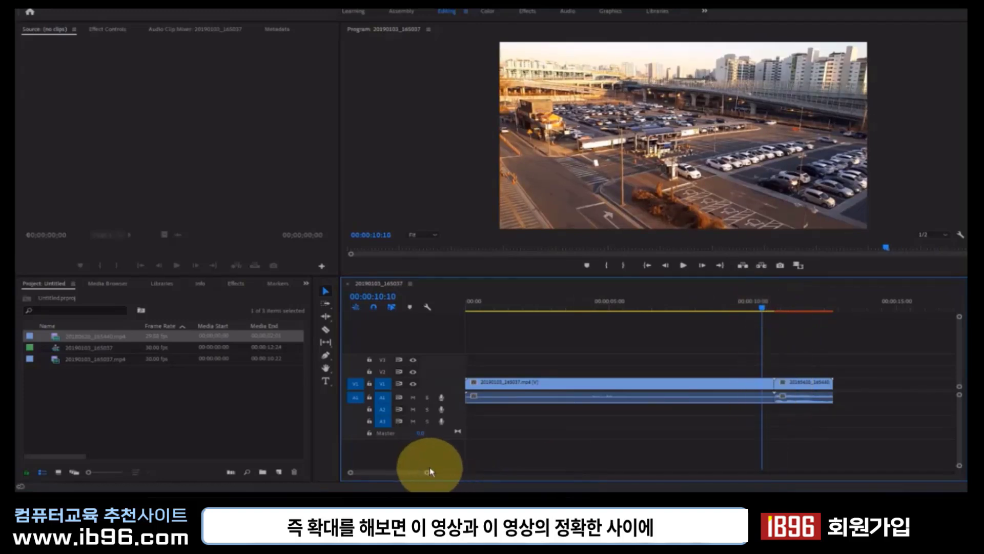
Zoom in, select the edit point between the clips, and scrub the playhead across the cut.
drag(428, 472, 398, 474)
drag(773, 360, 806, 441)
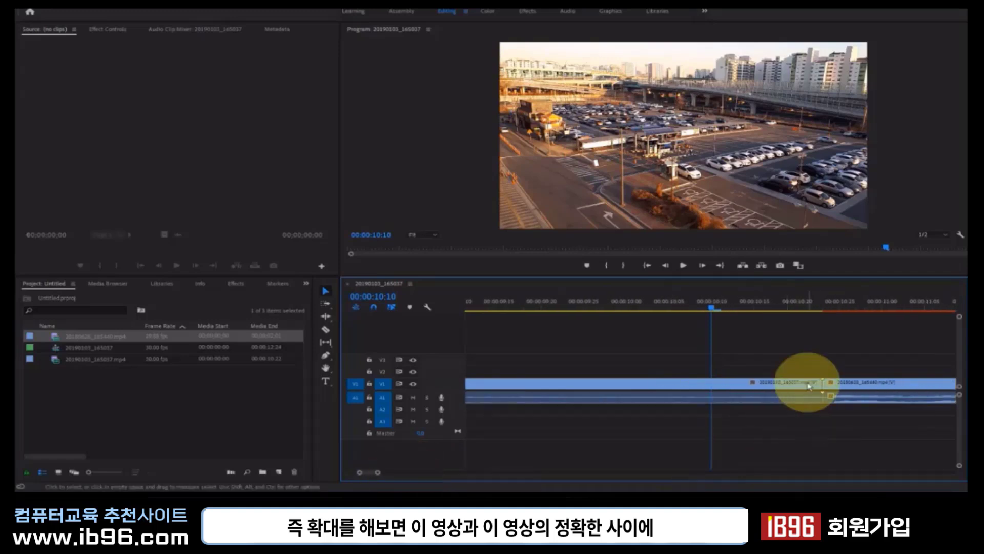
drag(841, 359, 878, 461)
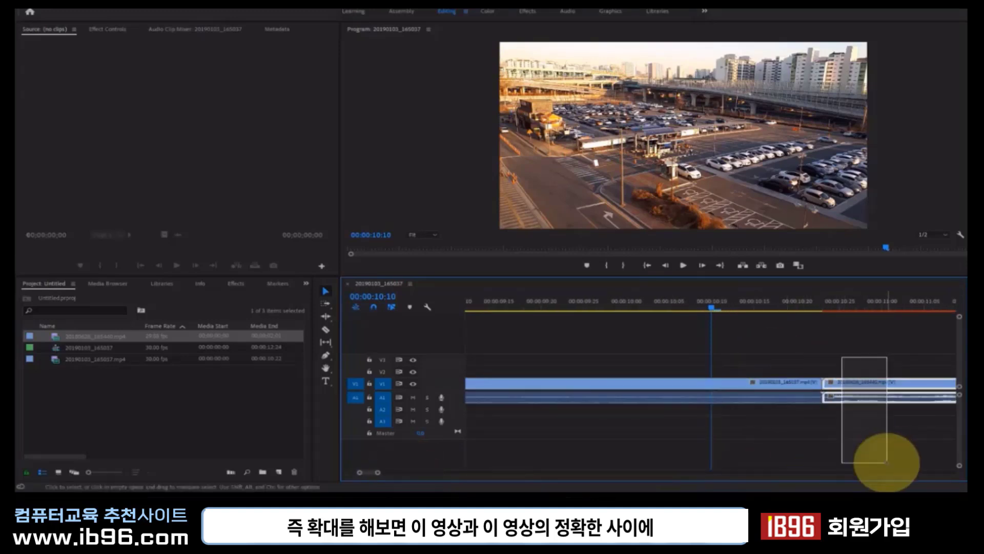
click(824, 398)
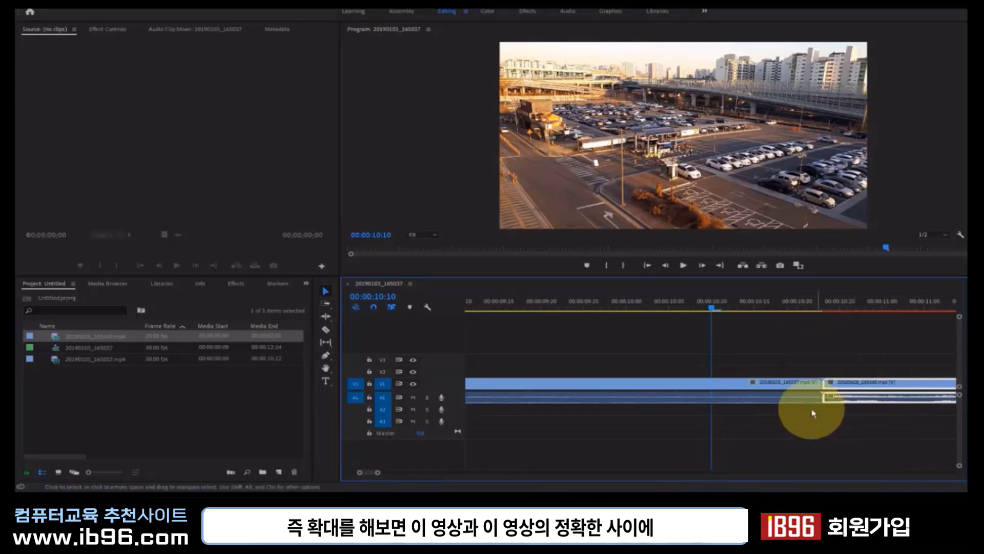
mouse_move(713, 310)
mouse_down()
mouse_move(810, 323)
mouse_move(797, 329)
mouse_up()
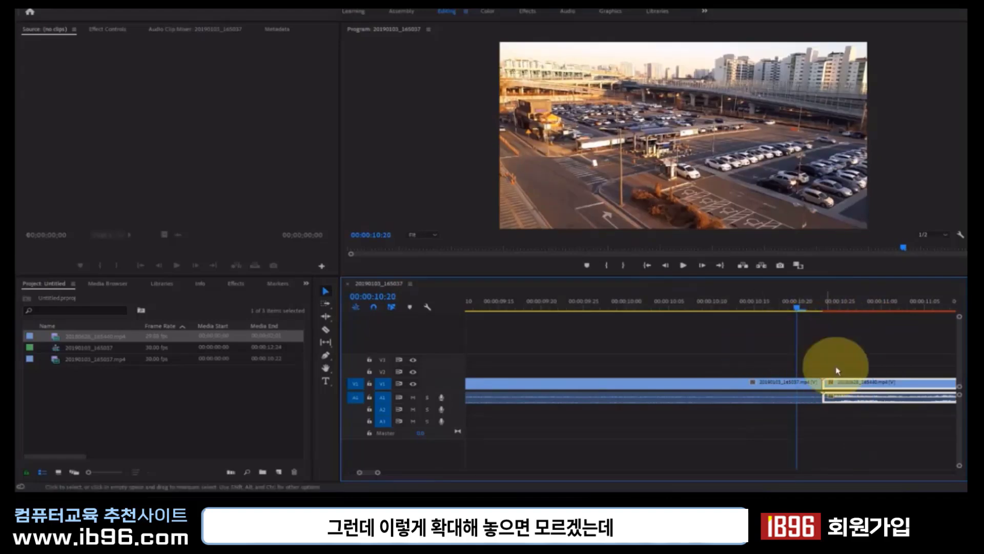
drag(378, 472, 450, 473)
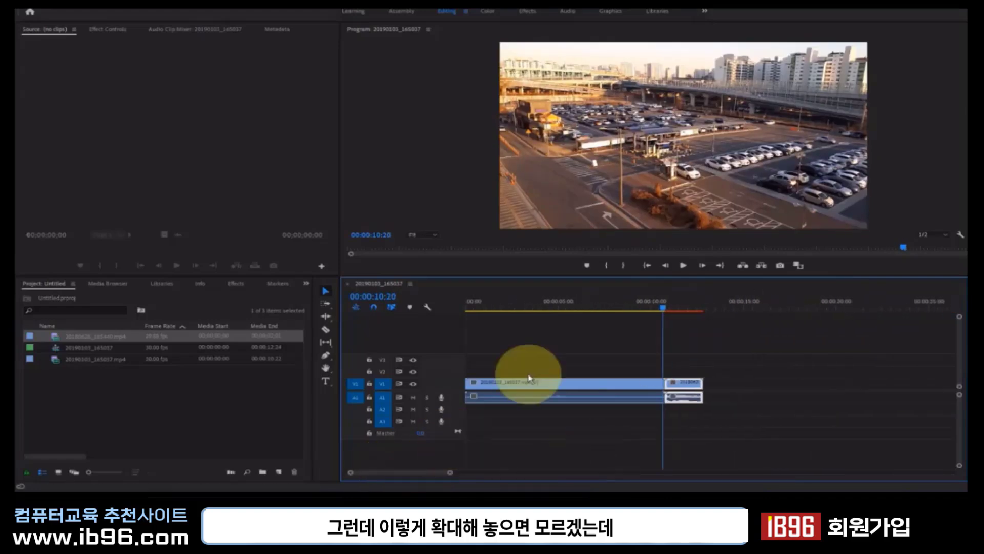
click(667, 308)
drag(661, 309, 650, 310)
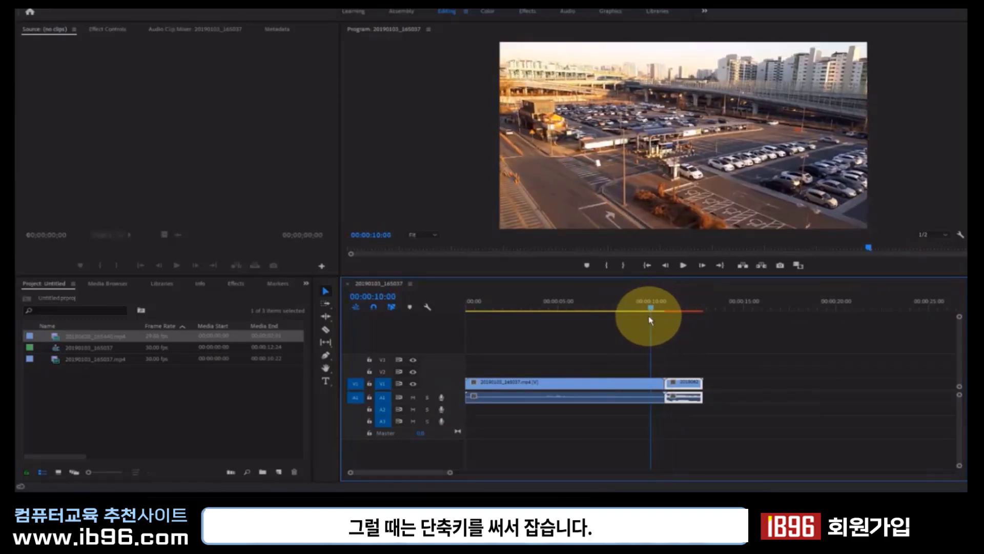
Hold Shift to snap the playhead onto the cut, then zoom out to see both clips.
drag(451, 474, 393, 472)
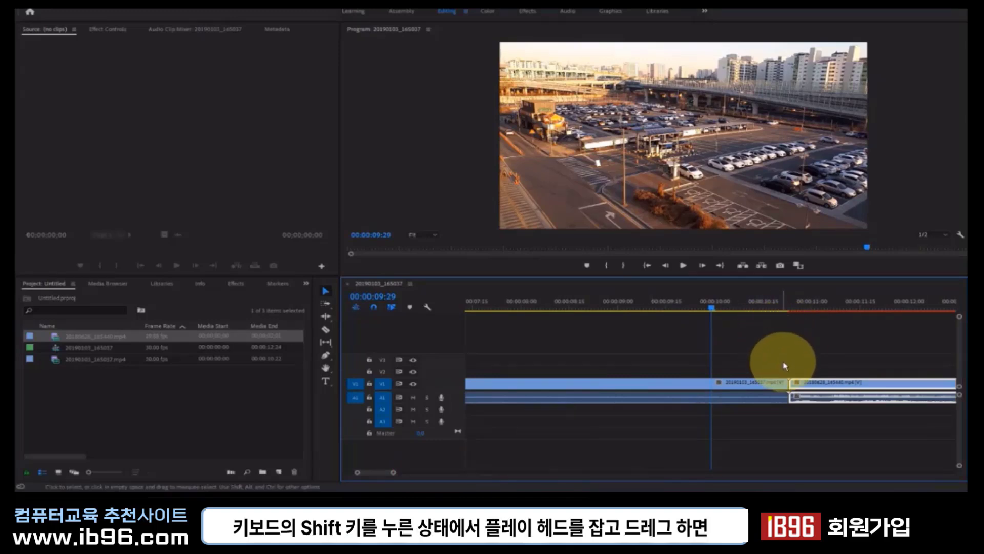
key(shift)
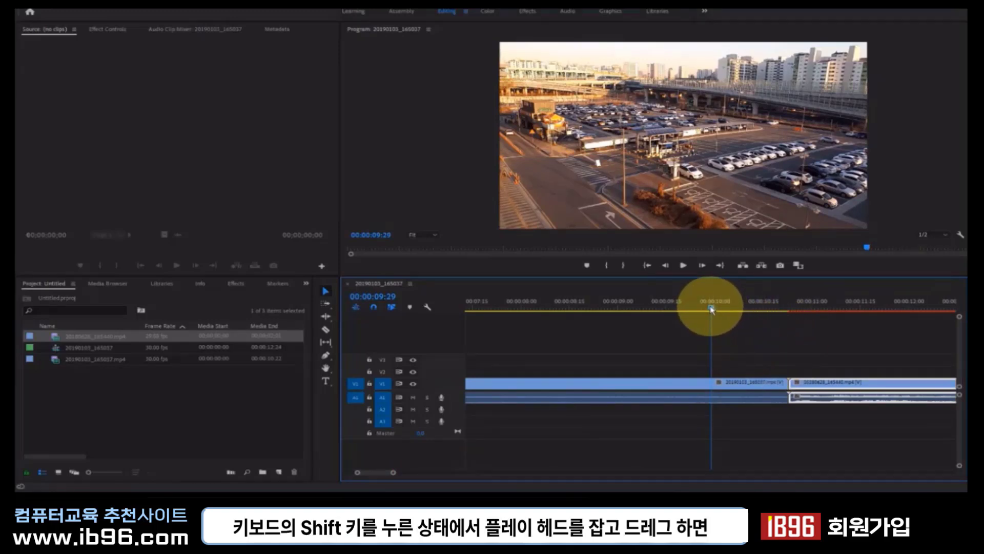
mouse_move(716, 310)
mouse_down()
mouse_move(786, 320)
mouse_move(744, 320)
mouse_up()
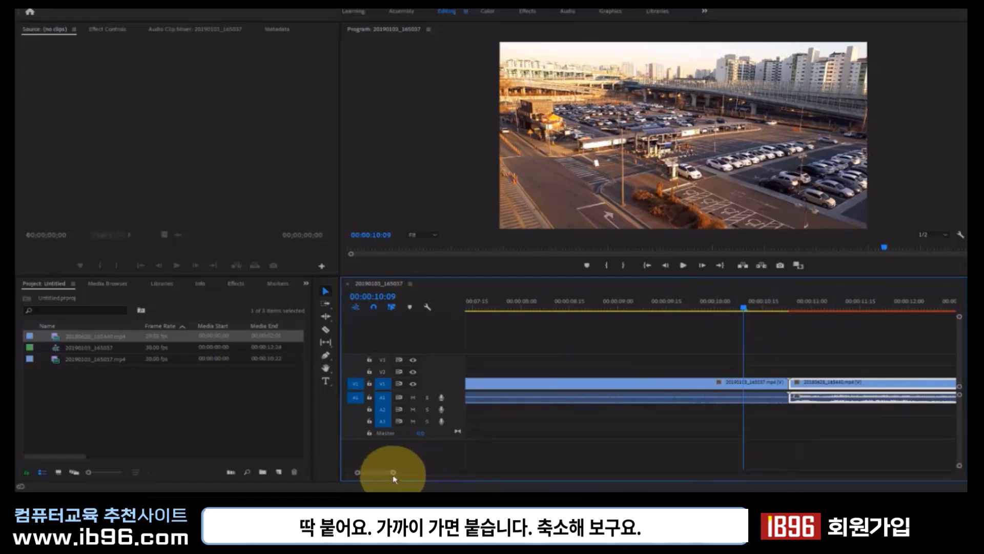
drag(396, 472, 470, 468)
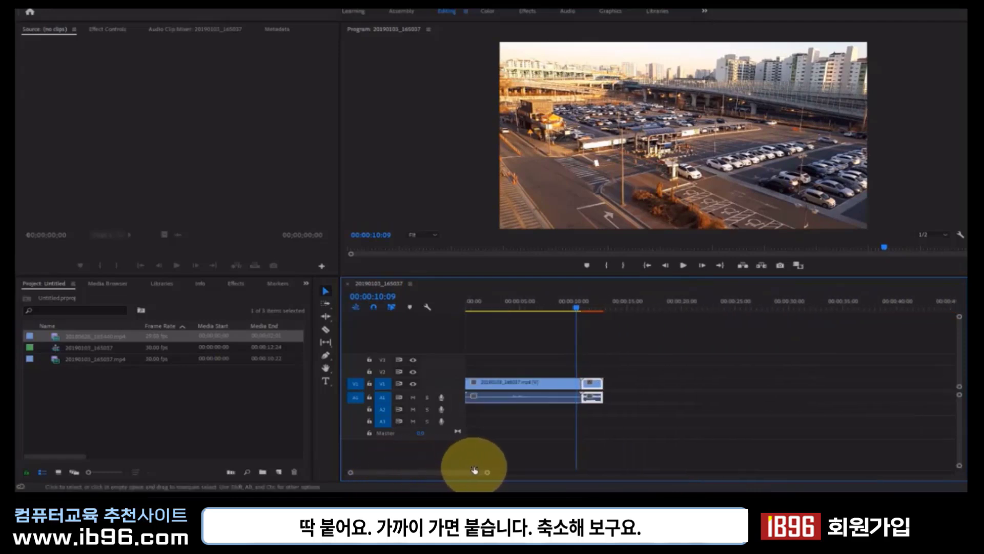
Scrub around the cut, settling at 00:00:09:08 in the first clip, and select that clip.
click(574, 306)
drag(572, 310, 570, 310)
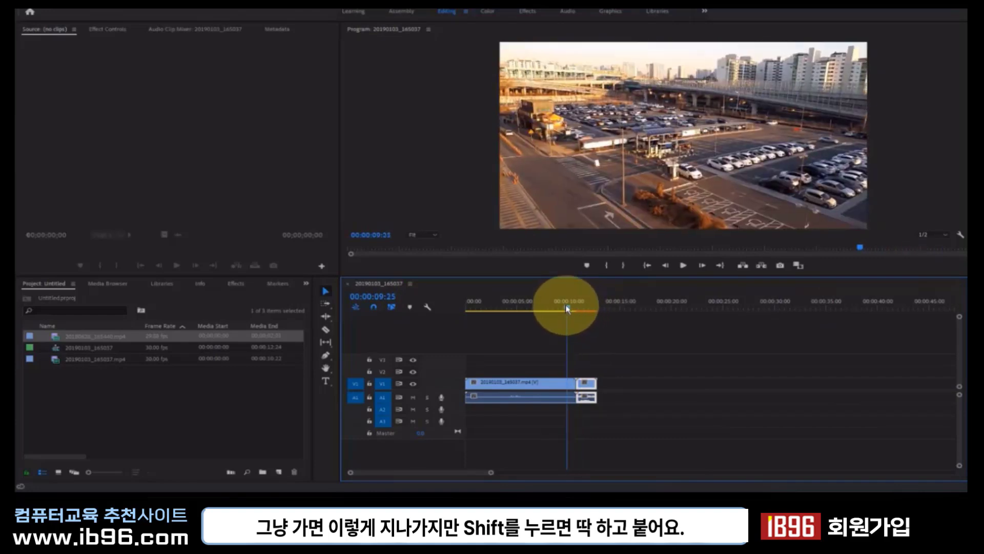
drag(571, 310, 588, 315)
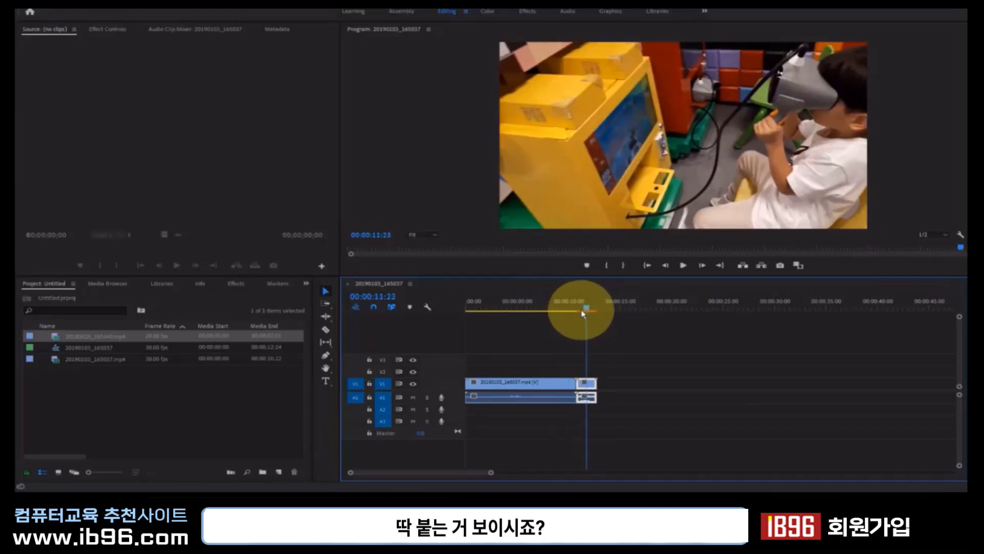
mouse_move(588, 315)
mouse_down()
mouse_move(560, 310)
mouse_move(616, 406)
mouse_up()
drag(495, 360, 524, 421)
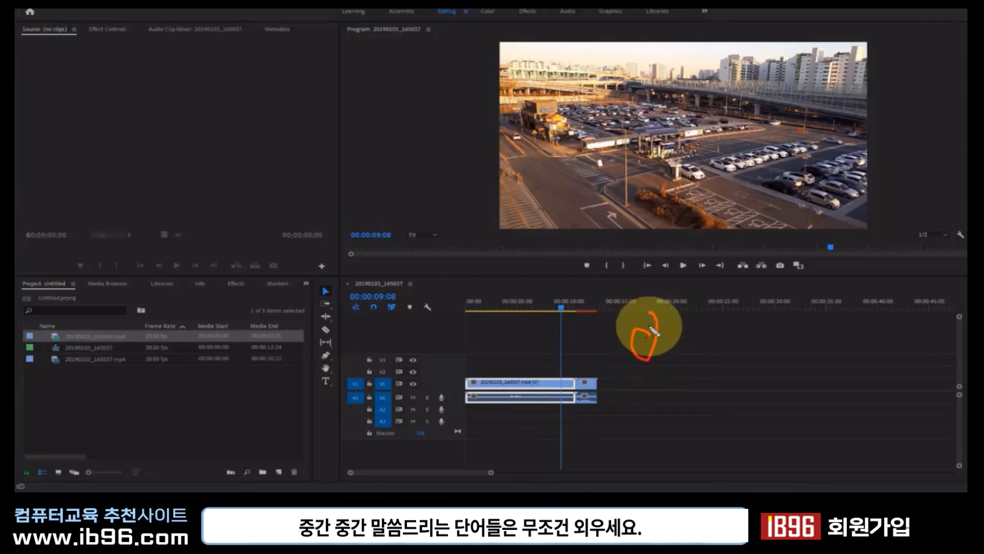
mouse_move(653, 330)
mouse_down()
mouse_move(681, 354)
mouse_move(696, 389)
mouse_up()
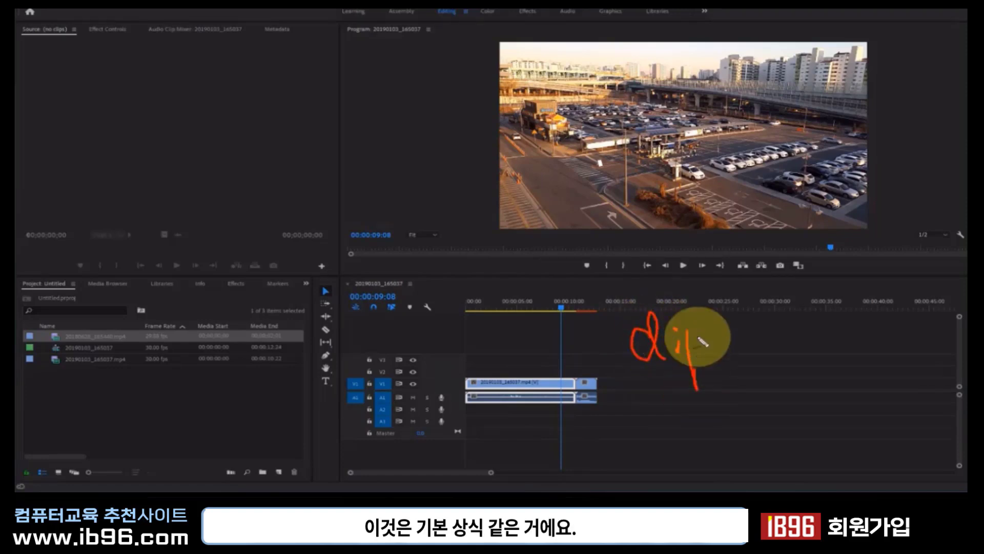
mouse_move(636, 375)
mouse_down()
mouse_move(750, 363)
mouse_move(746, 374)
mouse_up()
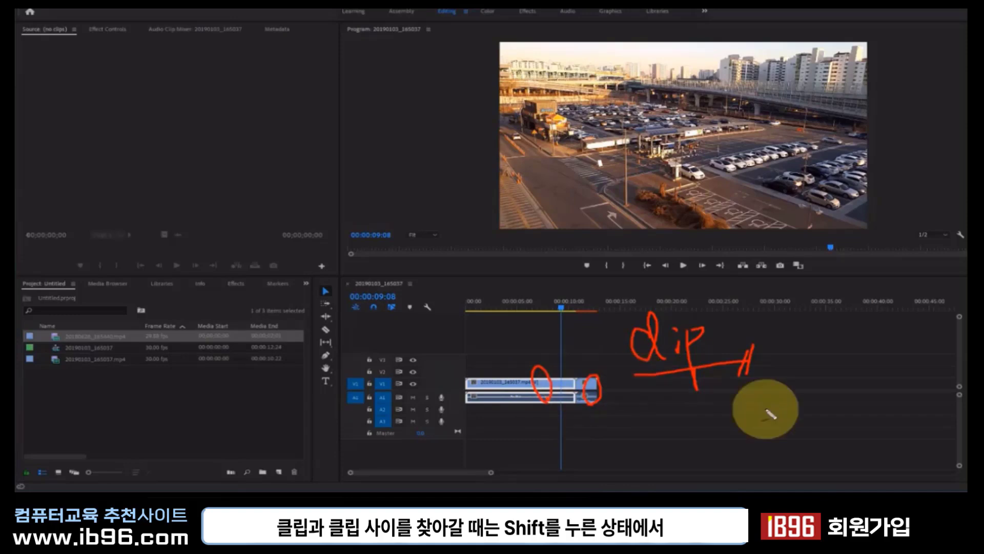
key(Escape)
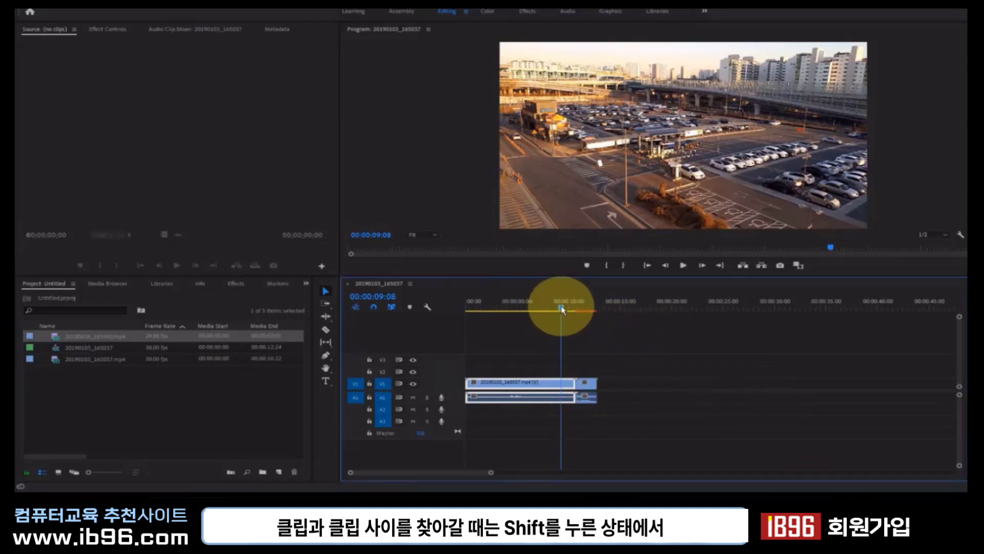
mouse_move(552, 309)
mouse_down()
mouse_move(529, 313)
mouse_move(594, 334)
mouse_move(470, 346)
mouse_move(601, 350)
mouse_move(564, 345)
mouse_up()
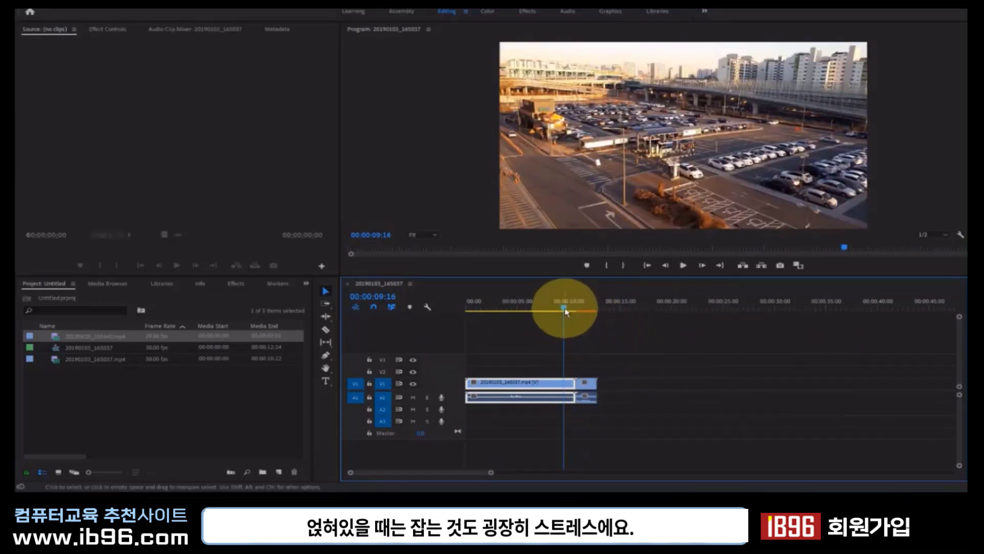
mouse_move(563, 309)
mouse_down()
mouse_move(587, 312)
mouse_move(556, 310)
mouse_move(593, 330)
mouse_move(552, 323)
mouse_up()
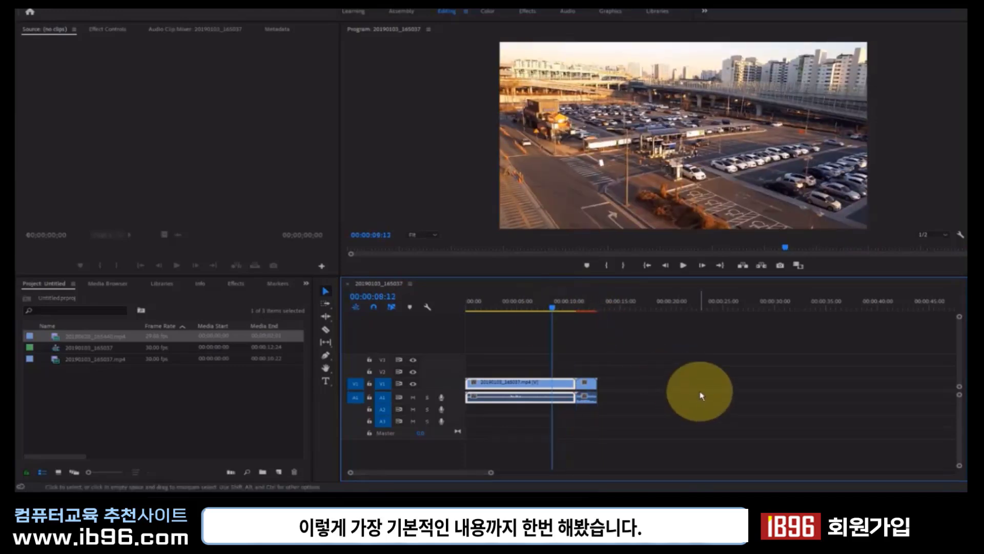